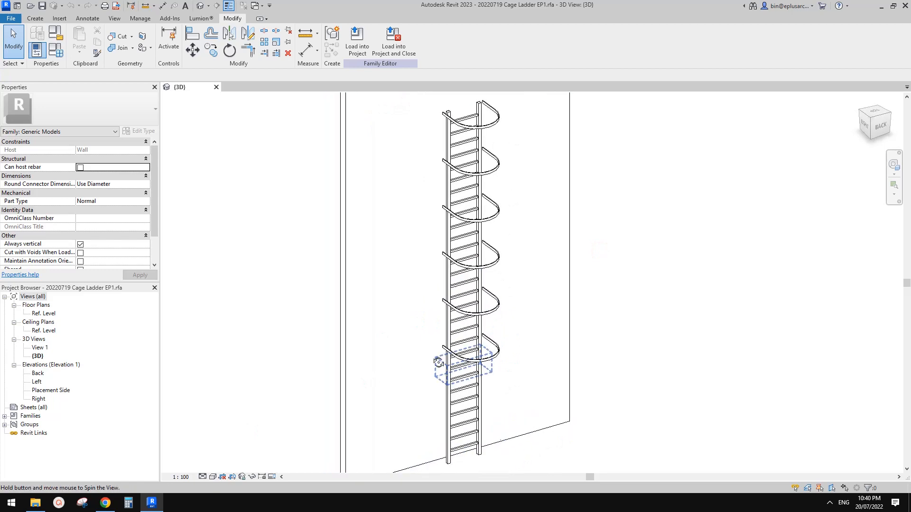
{"action": "middle_click_drag", "start_coordinate": [504, 301], "coordinate": [505, 309], "text": "shift"}
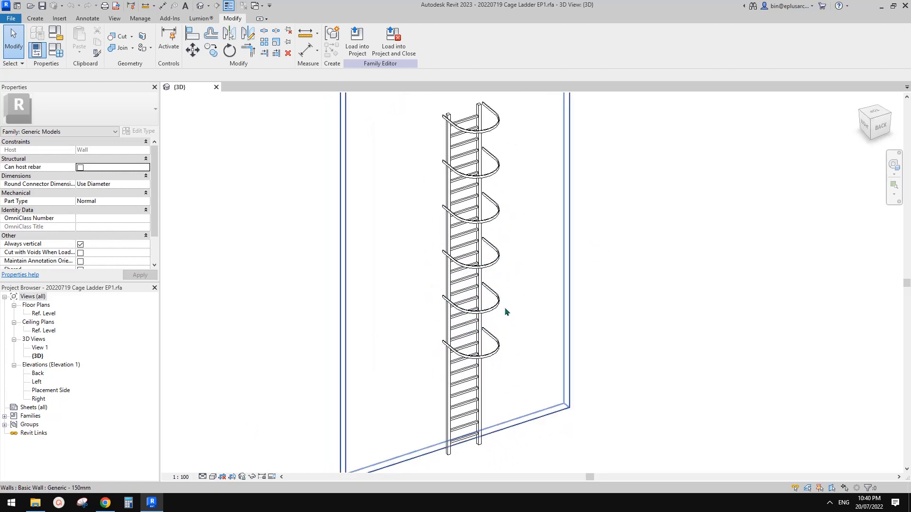
{"action": "middle_click_drag", "start_coordinate": [564, 323], "coordinate": [568, 342], "text": "shift"}
{"action": "left_click", "coordinate": [527, 361]}
{"action": "key", "text": "Escape"}
{"action": "left_click", "coordinate": [528, 363]}
{"action": "key", "text": "Escape"}
Set the ladder family's width parameter W to 800 mm in the family types and accept the change.
{"action": "left_click", "coordinate": [57, 51]}
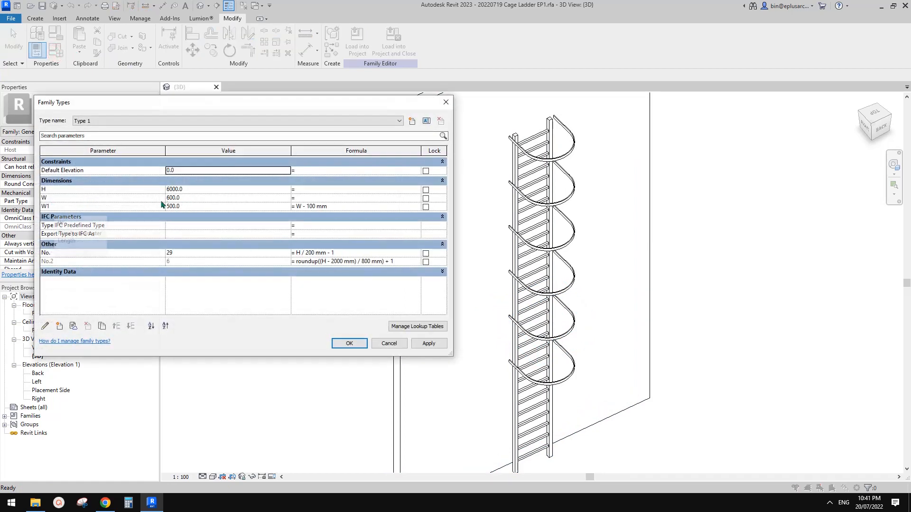
{"action": "left_click", "coordinate": [196, 198]}
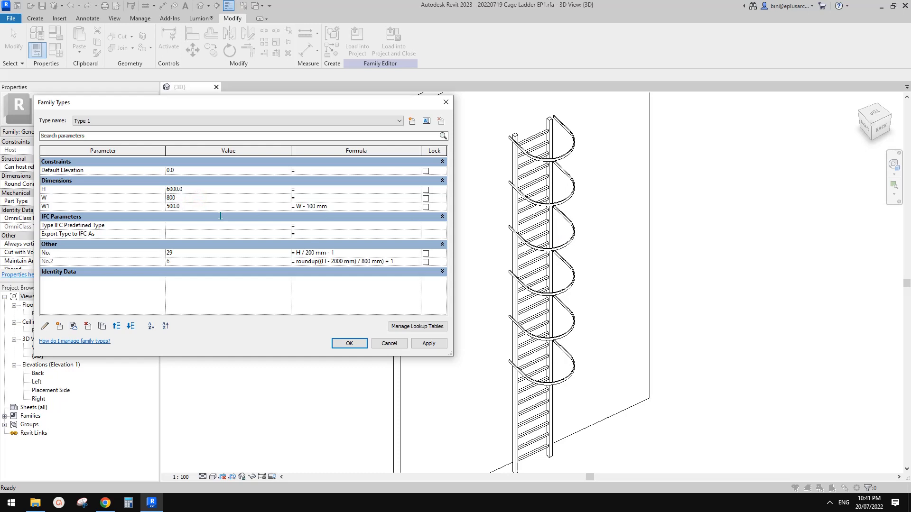
{"action": "left_click", "coordinate": [429, 344]}
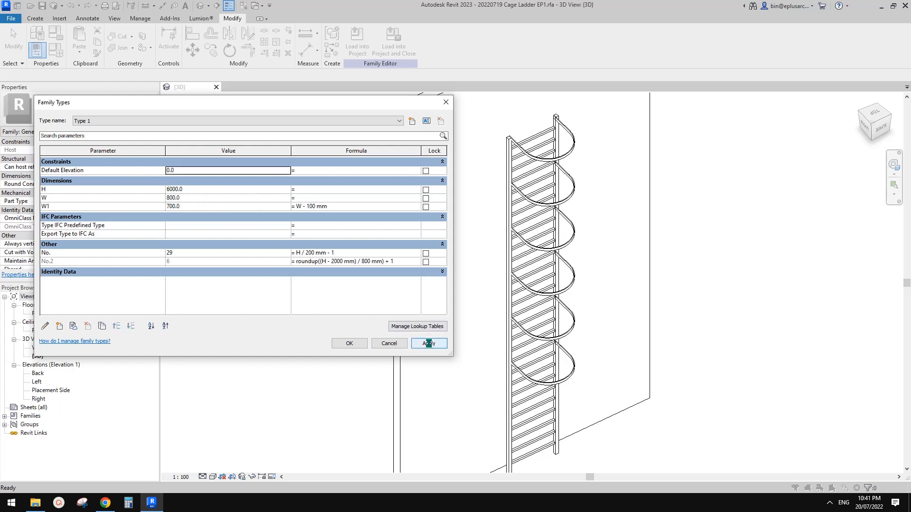
{"action": "left_click", "coordinate": [345, 345]}
Edit the cage hoop array group, associate the nested hoop's W type parameter with the ladder family's W parameter, and finish the group.
{"action": "left_click", "coordinate": [563, 284]}
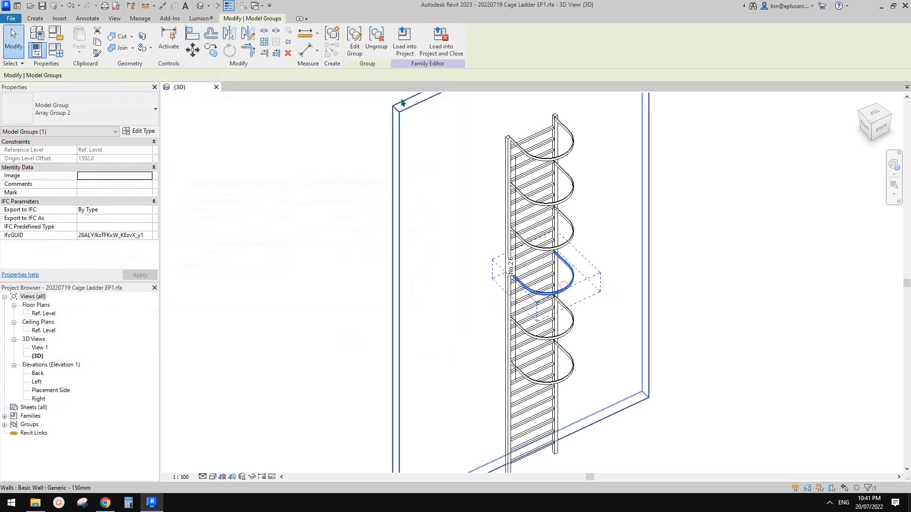
{"action": "left_click", "coordinate": [355, 41]}
{"action": "left_click", "coordinate": [572, 277]}
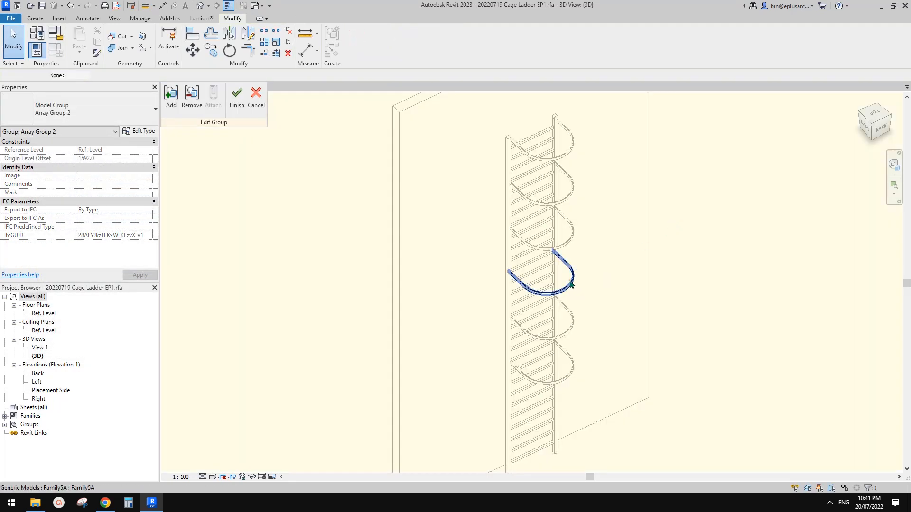
{"action": "left_click", "coordinate": [141, 133]}
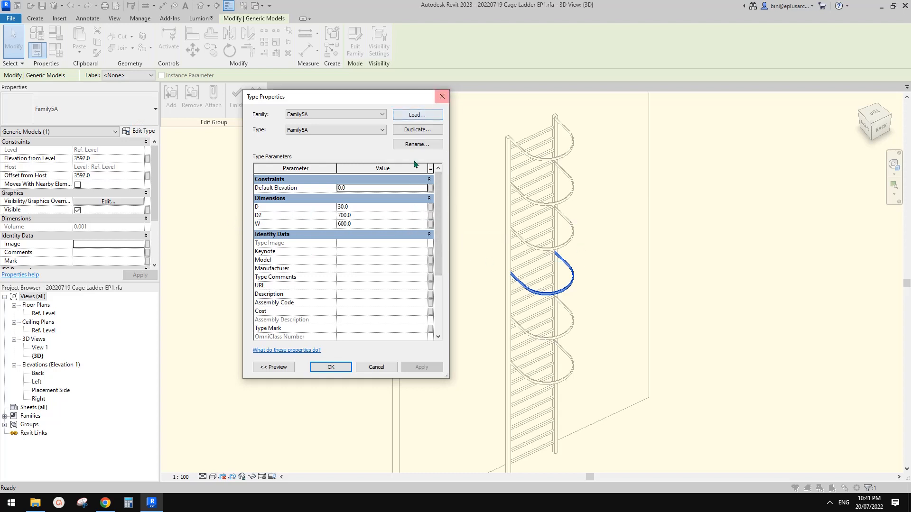
{"action": "left_click", "coordinate": [431, 223]}
{"action": "left_click", "coordinate": [275, 223]}
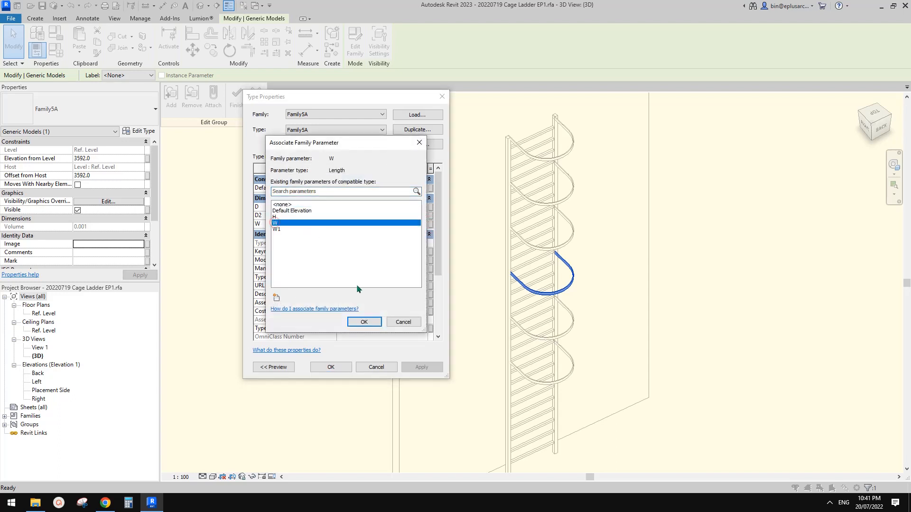
{"action": "left_click", "coordinate": [363, 321]}
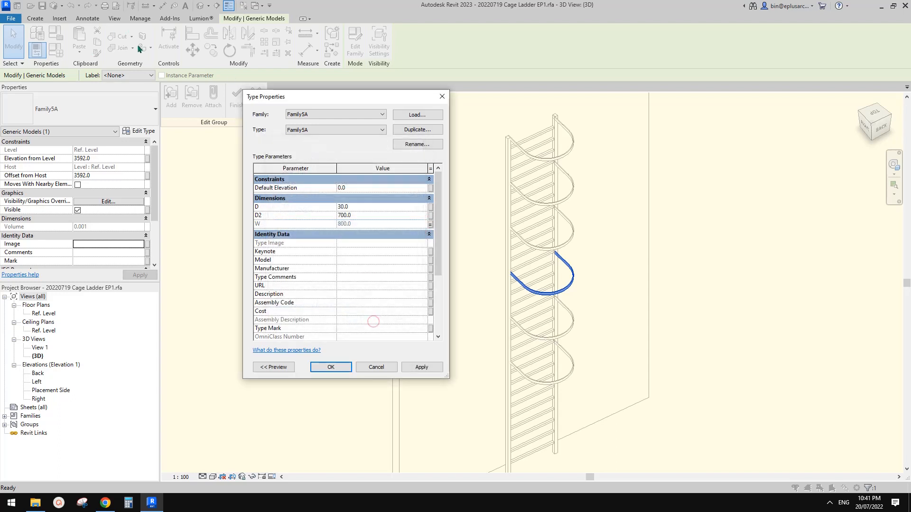
{"action": "left_click", "coordinate": [331, 367]}
{"action": "left_click", "coordinate": [625, 329]}
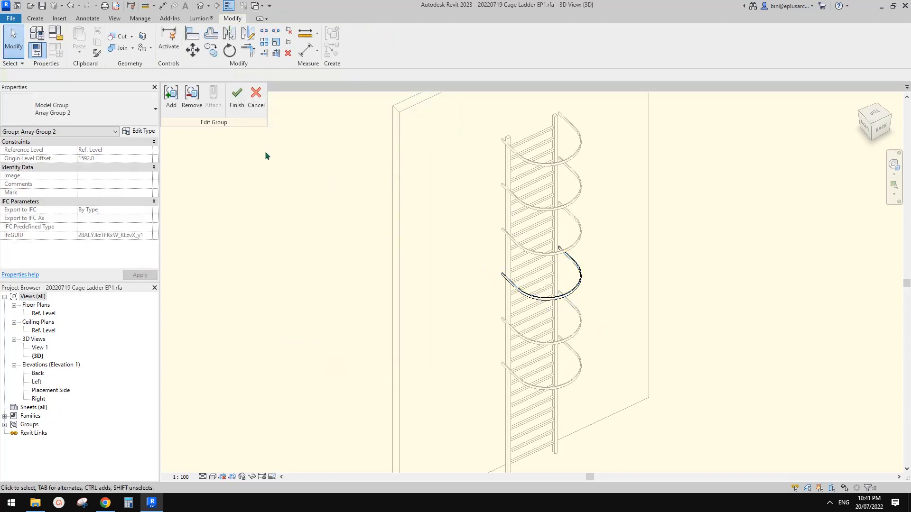
{"action": "left_click", "coordinate": [237, 95]}
Test the linked hoop width by applying 700 mm to W in the family types.
{"action": "middle_click_drag", "start_coordinate": [593, 303], "coordinate": [617, 221], "text": "shift"}
{"action": "middle_click_drag", "start_coordinate": [548, 247], "coordinate": [475, 261], "text": "shift"}
{"action": "left_click", "coordinate": [56, 49]}
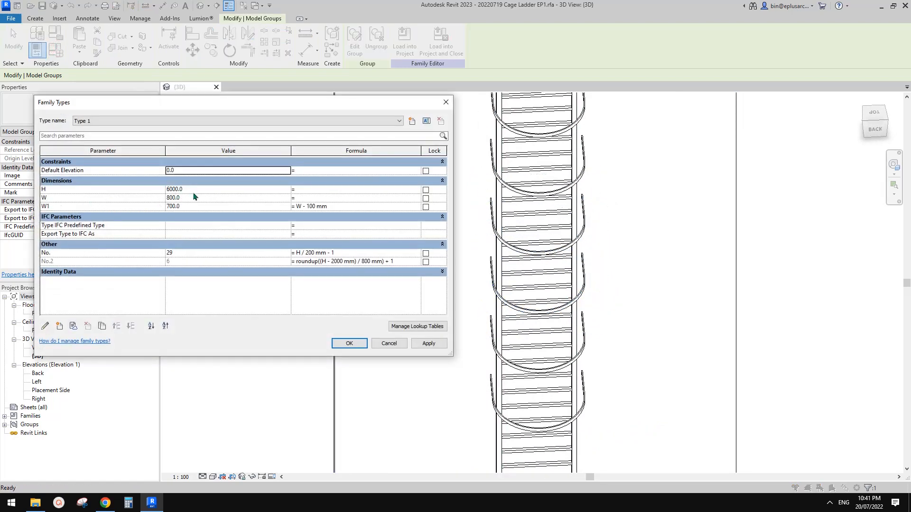
{"action": "left_click", "coordinate": [203, 195]}
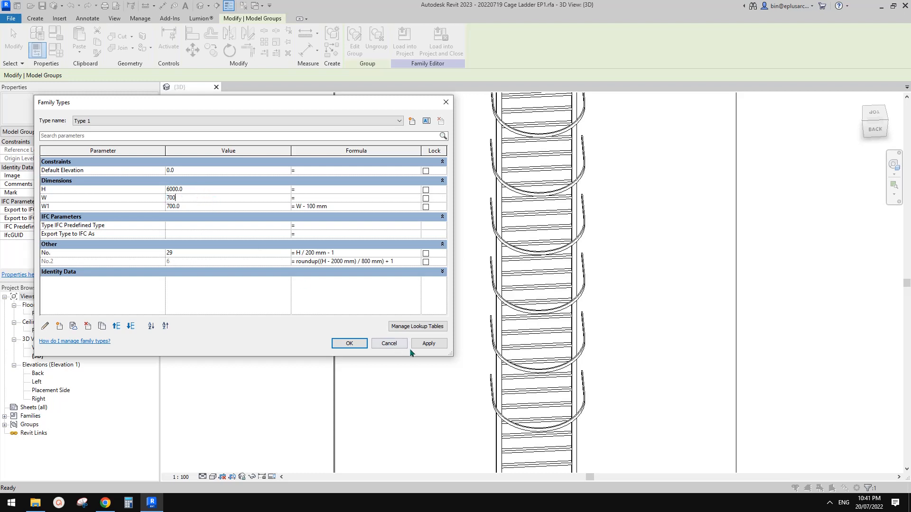
{"action": "left_click", "coordinate": [431, 345]}
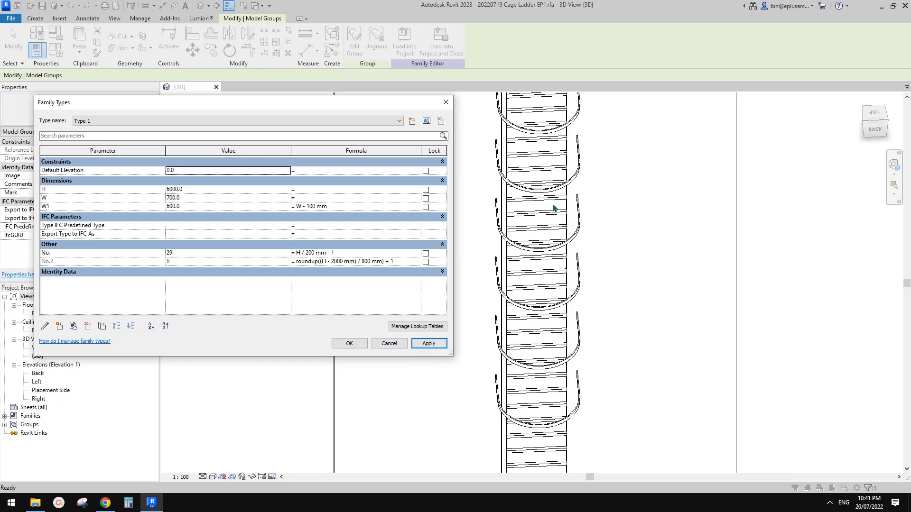
Set the ladder width W to 600 mm, apply it and close the family types.
{"action": "left_click", "coordinate": [193, 199]}
{"action": "type", "text": "600"}
{"action": "left_click", "coordinate": [443, 346]}
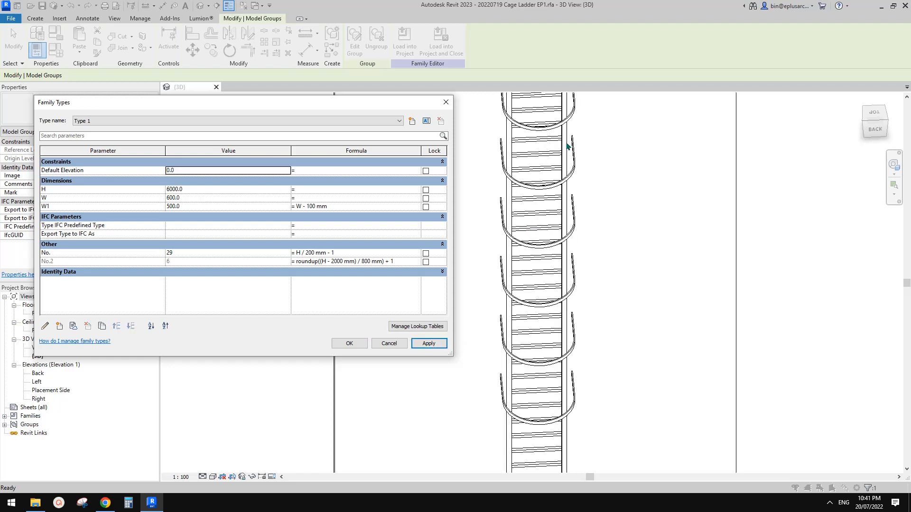
{"action": "left_click", "coordinate": [206, 198]}
{"action": "type", "text": "700"}
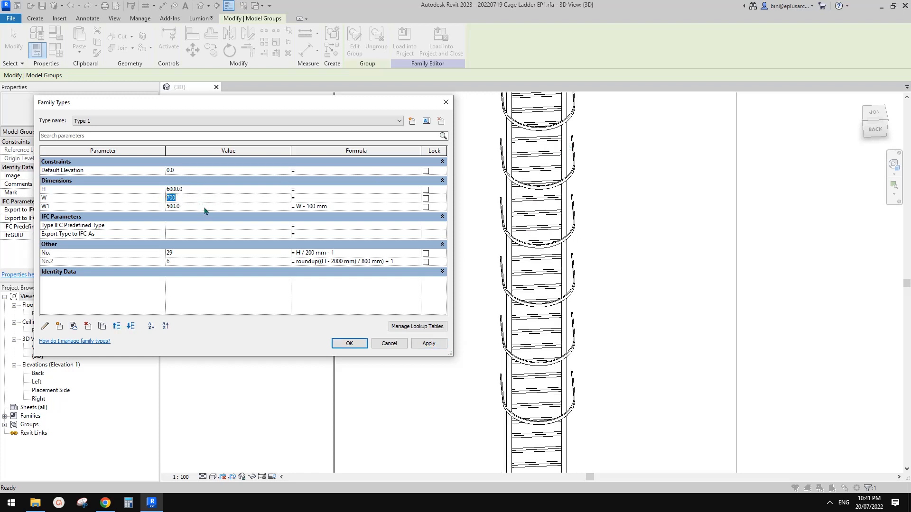
{"action": "key", "text": "Escape"}
{"action": "left_click", "coordinate": [351, 345]}
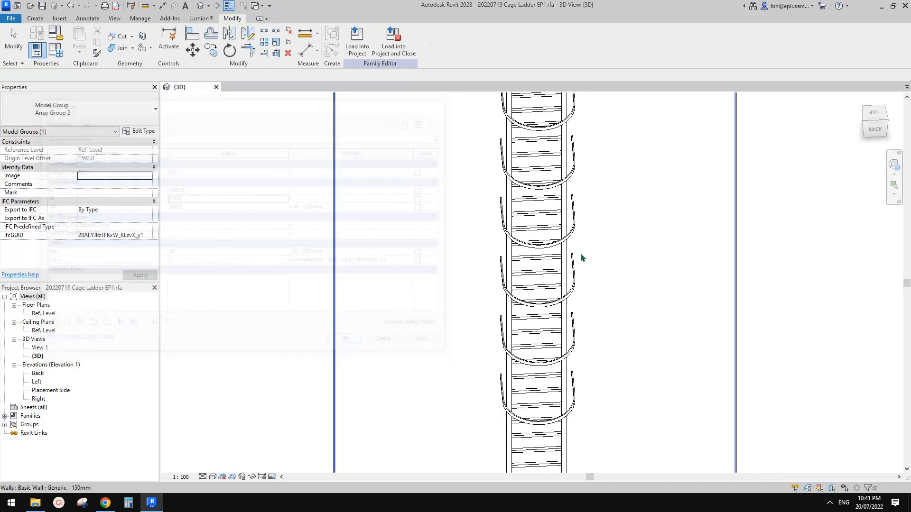
{"action": "middle_click_drag", "start_coordinate": [540, 277], "coordinate": [515, 286]}
{"action": "middle_click_drag", "start_coordinate": [516, 287], "coordinate": [553, 291], "text": "shift"}
{"action": "left_click", "coordinate": [554, 299]}
{"action": "key", "text": "Escape"}
{"action": "left_click", "coordinate": [57, 50]}
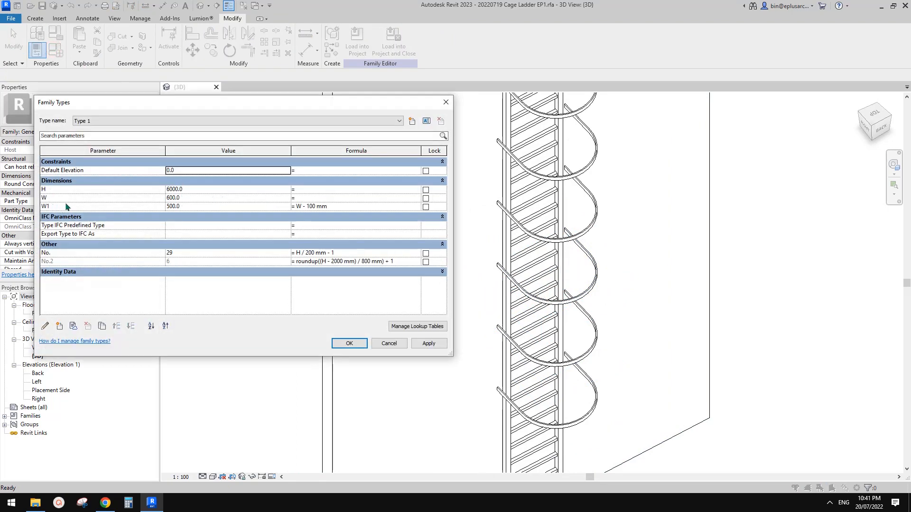
{"action": "key", "text": "Escape"}
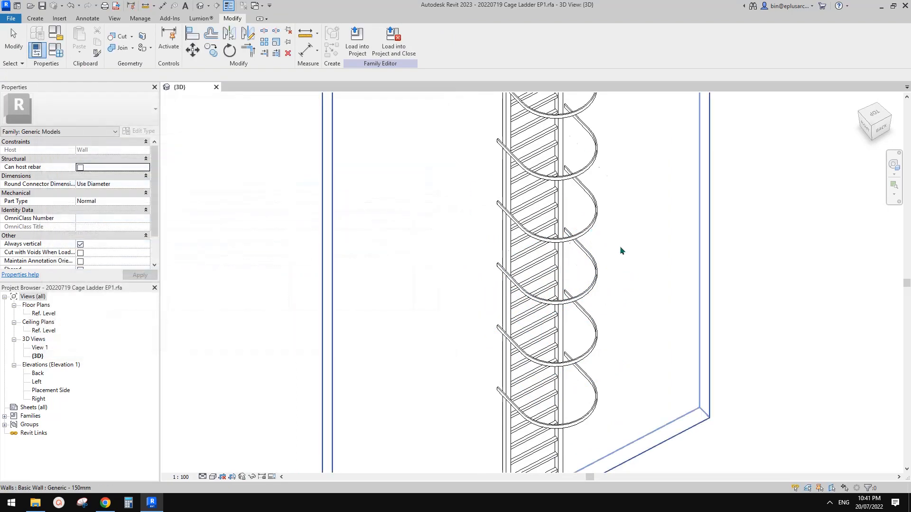
Associate the cage hoop's D2 type parameter with a new family type parameter named D, grouped under Dimensions.
{"action": "left_click", "coordinate": [599, 203]}
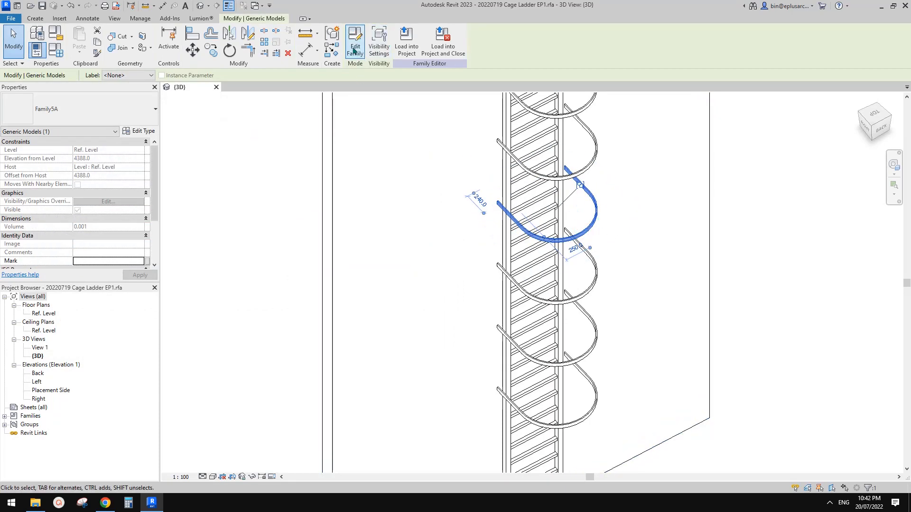
{"action": "left_click", "coordinate": [139, 131]}
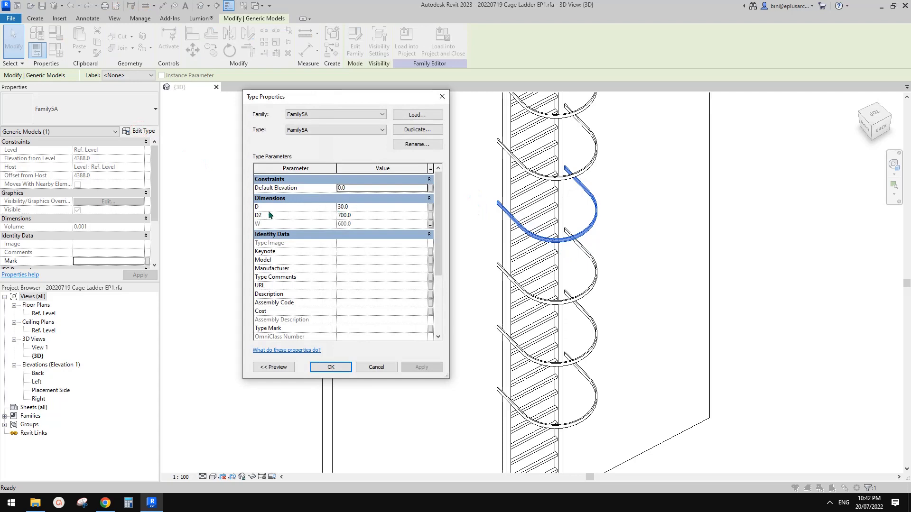
{"action": "left_click", "coordinate": [430, 215]}
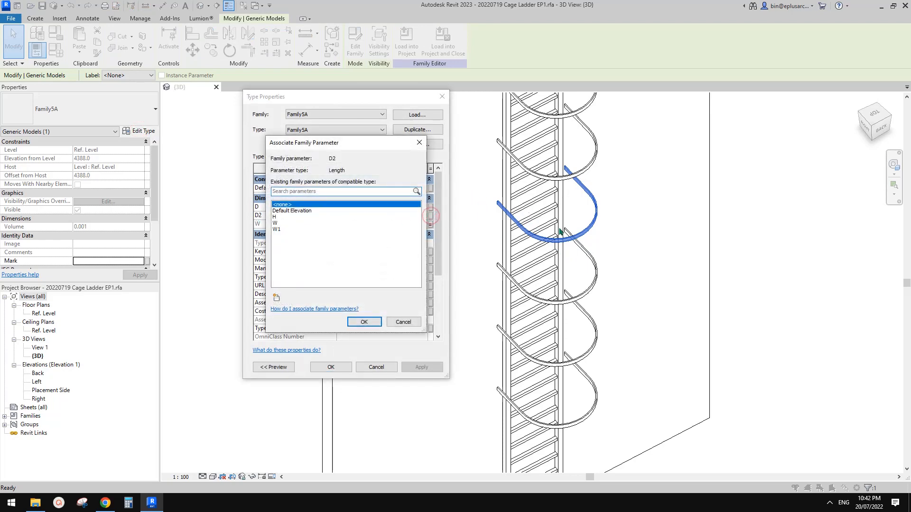
{"action": "left_click", "coordinate": [277, 299]}
{"action": "type", "text": "D"}
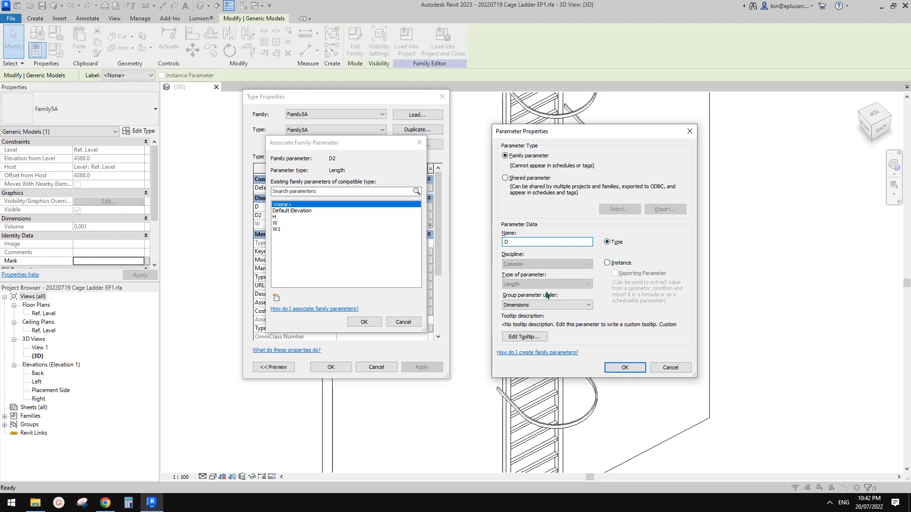
{"action": "left_click", "coordinate": [624, 368]}
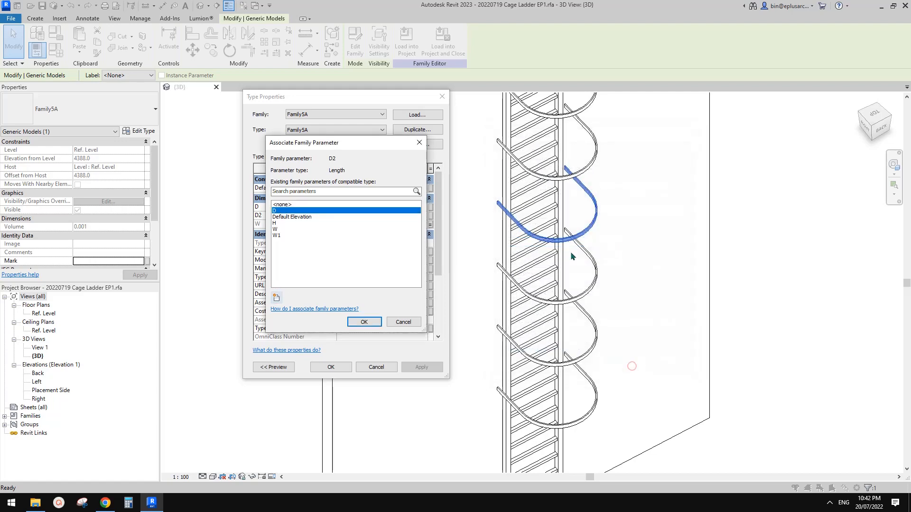
{"action": "left_click", "coordinate": [364, 322]}
{"action": "left_click", "coordinate": [331, 367]}
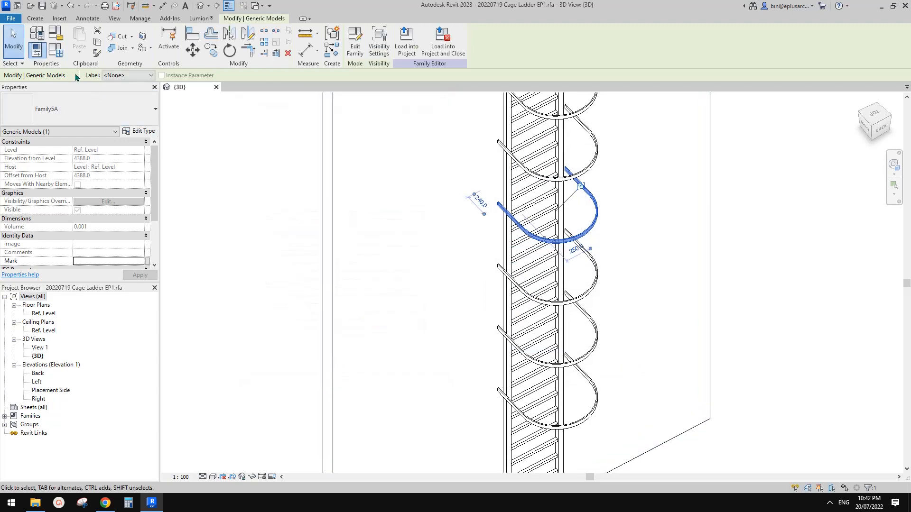
Test the hoop depth by applying 600 mm to parameter D in the family types.
{"action": "left_click", "coordinate": [55, 51]}
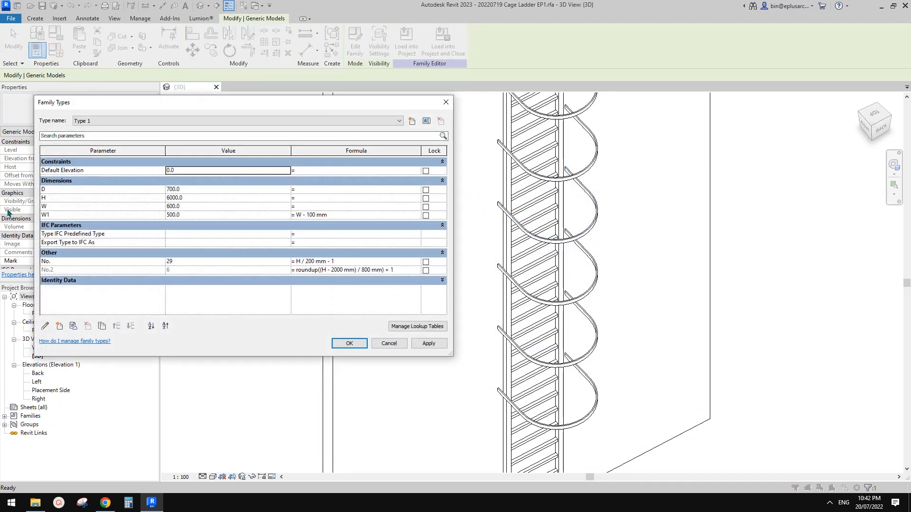
{"action": "left_click", "coordinate": [199, 188]}
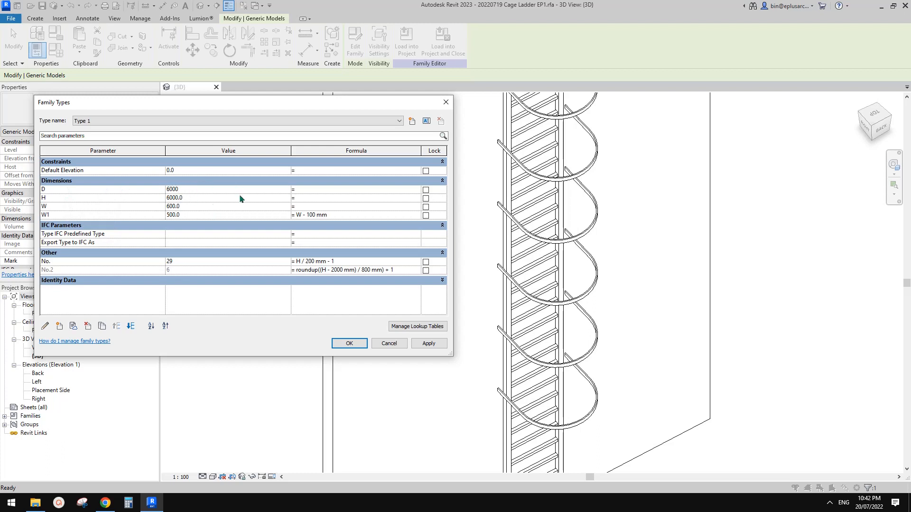
{"action": "type", "text": "600"}
{"action": "left_click", "coordinate": [429, 344]}
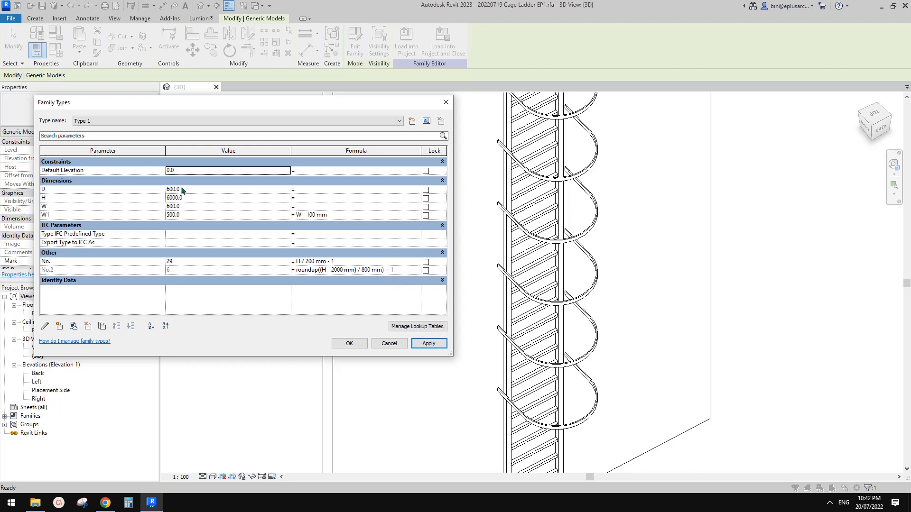
Set the hoop depth D to 700 mm and accept the family types.
{"action": "left_click", "coordinate": [200, 189]}
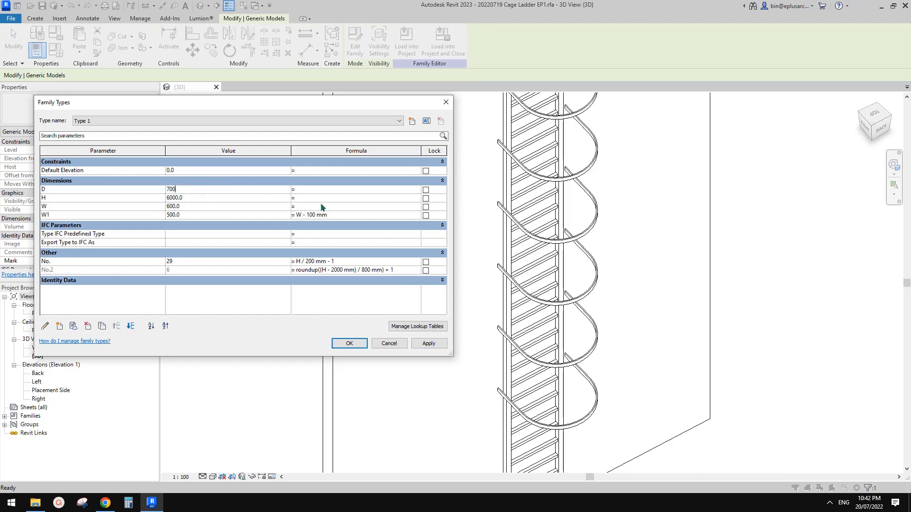
{"action": "left_click", "coordinate": [432, 343]}
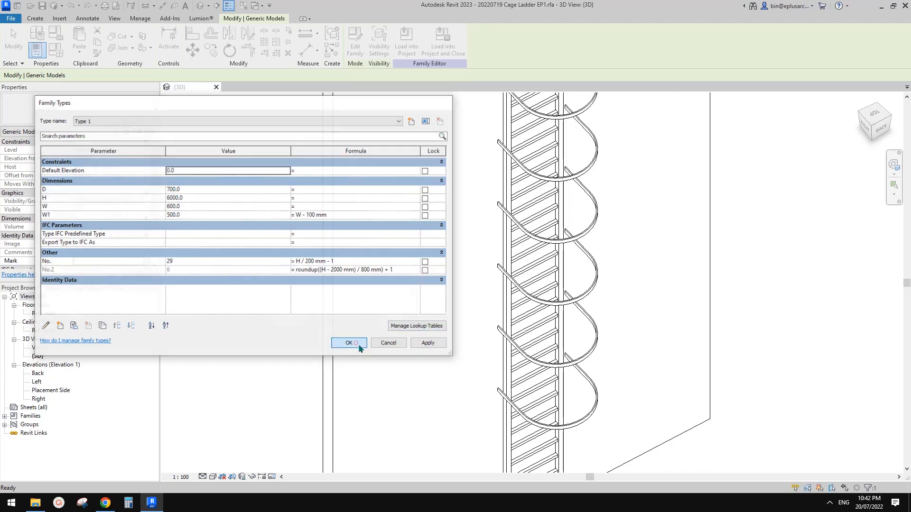
{"action": "left_click", "coordinate": [349, 343]}
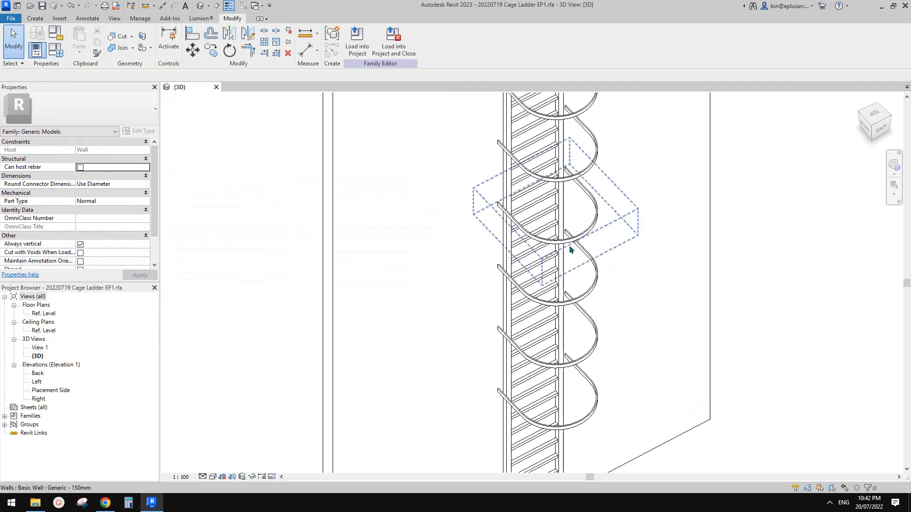
Open the cage hoop's nested family Family5A for editing and show its Ref. Level floor plan.
{"action": "key", "text": "Tab"}
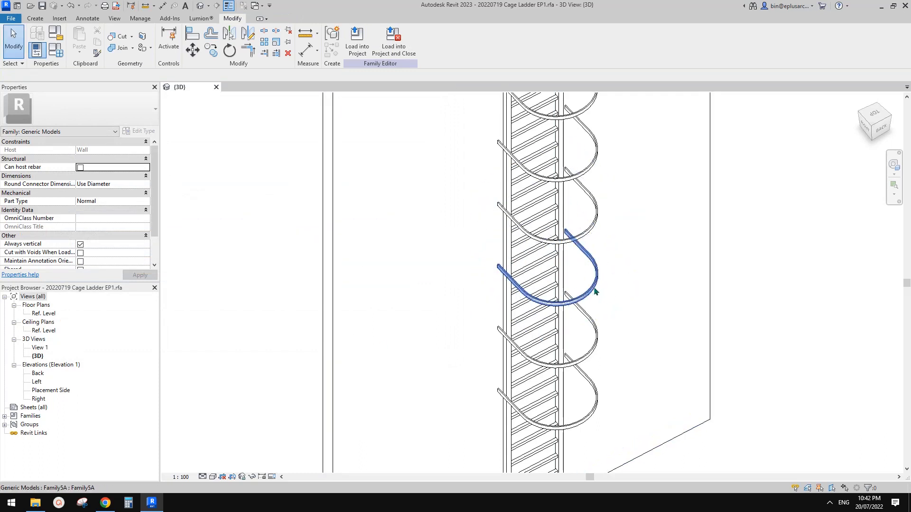
{"action": "left_click", "coordinate": [595, 291]}
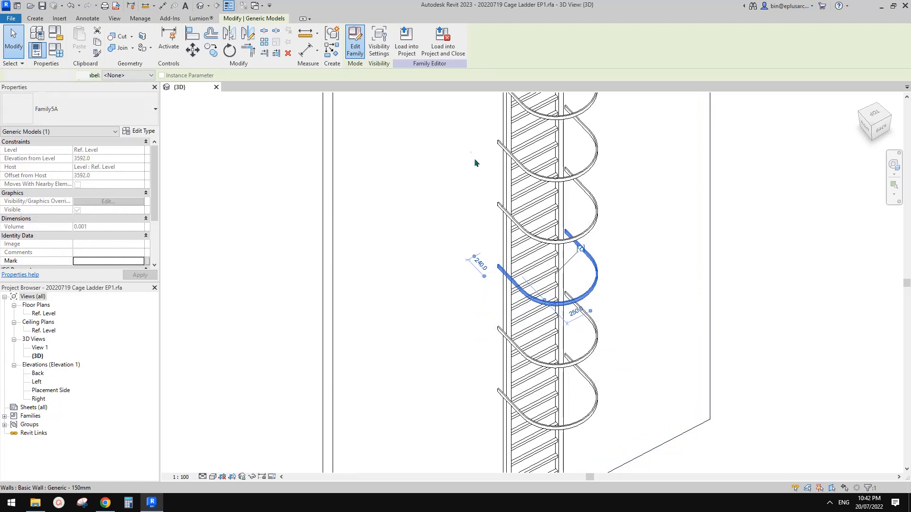
{"action": "double_click", "coordinate": [46, 314]}
{"action": "scroll", "coordinate": [498, 242], "scroll_direction": "up", "scroll_amount": 5}
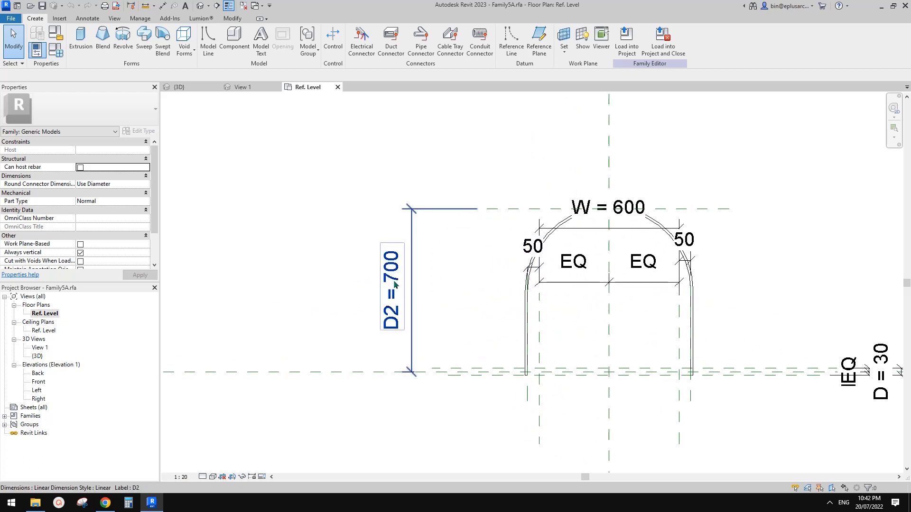
{"action": "middle_click_drag", "start_coordinate": [452, 261], "coordinate": [434, 270]}
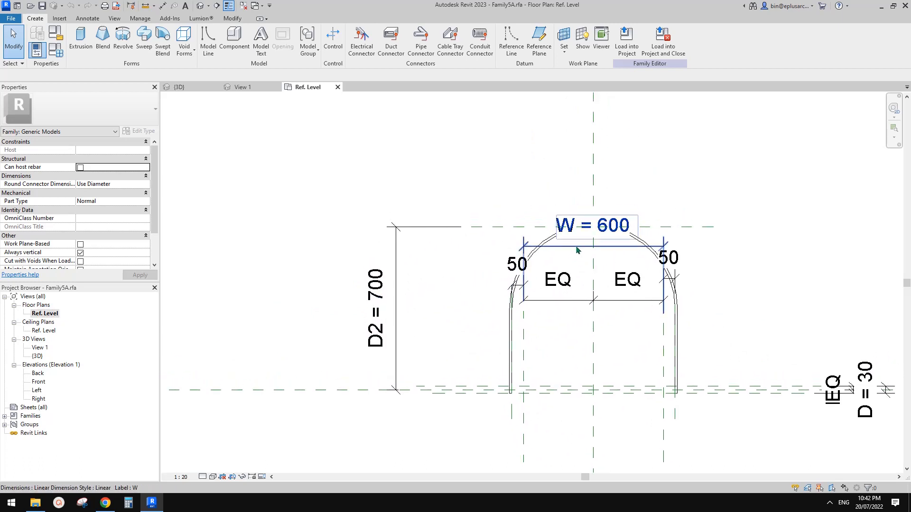
Move the W width dimension inside the hoop, below the EQ dimension, clear of the arc.
{"action": "left_click_drag", "start_coordinate": [578, 247], "coordinate": [639, 338]}
{"action": "middle_click_drag", "start_coordinate": [639, 338], "coordinate": [620, 341]}
{"action": "key", "text": "Escape"}
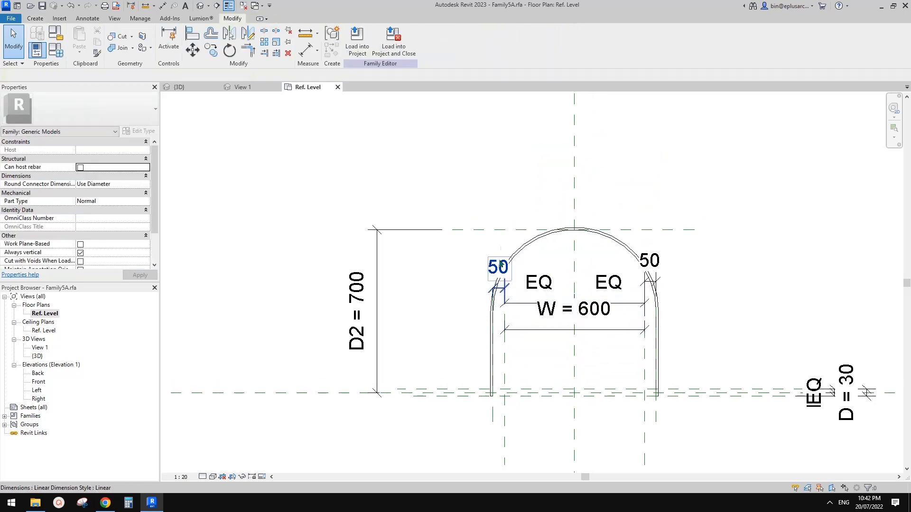
Move the reference plane at the hoop's apex outward to a D2 of about 840 mm to test whether the extrusion follows.
{"action": "left_click", "coordinate": [494, 231]}
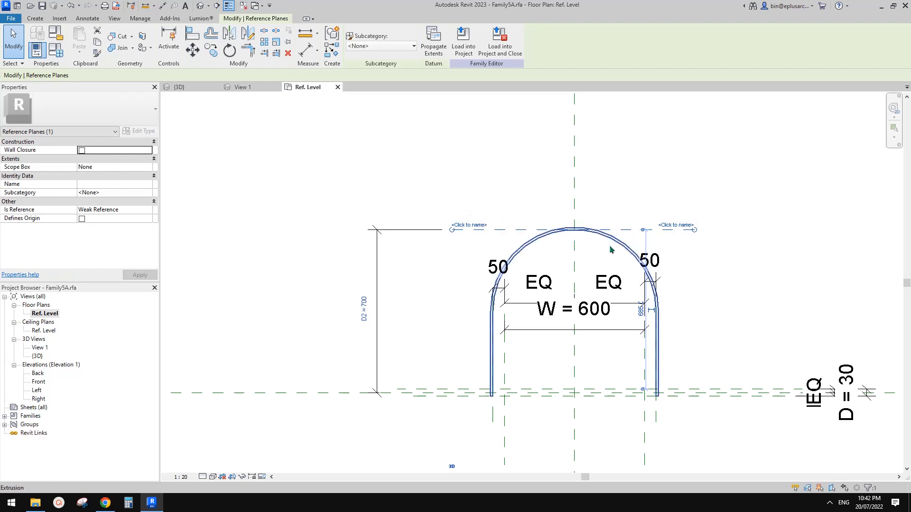
{"action": "middle_click_drag", "start_coordinate": [529, 227], "coordinate": [504, 239]}
{"action": "key", "text": "Escape"}
{"action": "left_click", "coordinate": [522, 234]}
{"action": "key", "text": "m"}
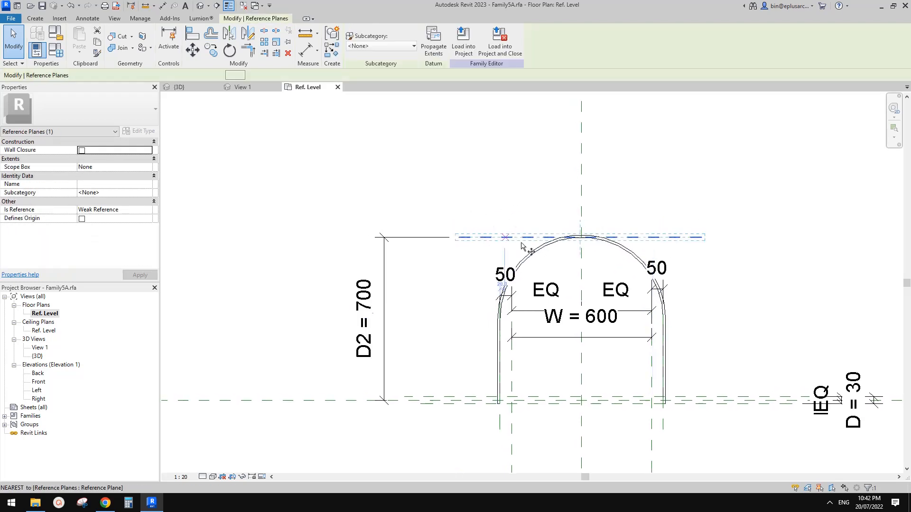
{"action": "key", "text": "v"}
{"action": "left_click", "coordinate": [519, 238]}
{"action": "left_click", "coordinate": [521, 207]}
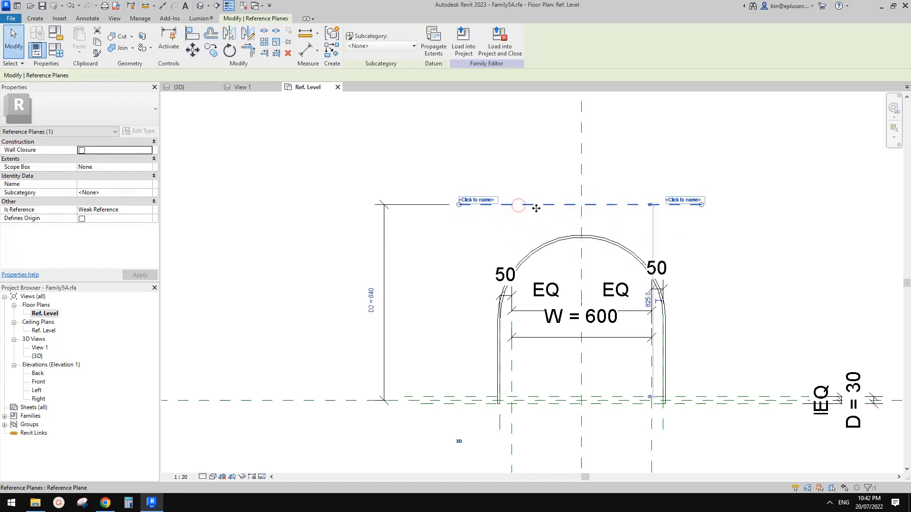
{"action": "left_click", "coordinate": [549, 243]}
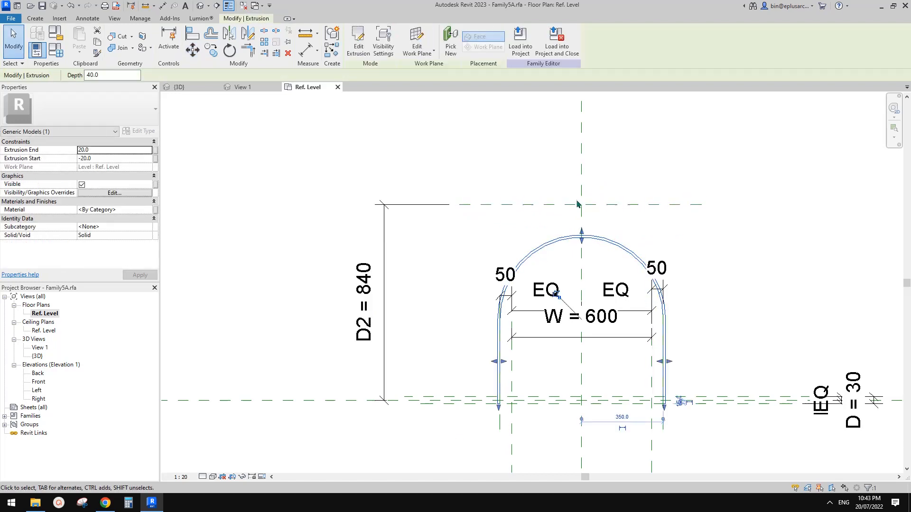
{"action": "key", "text": "Escape"}
Undo the move of the reference plane at the hoop's apex.
{"action": "scroll", "coordinate": [582, 277], "scroll_direction": "up", "scroll_amount": 1}
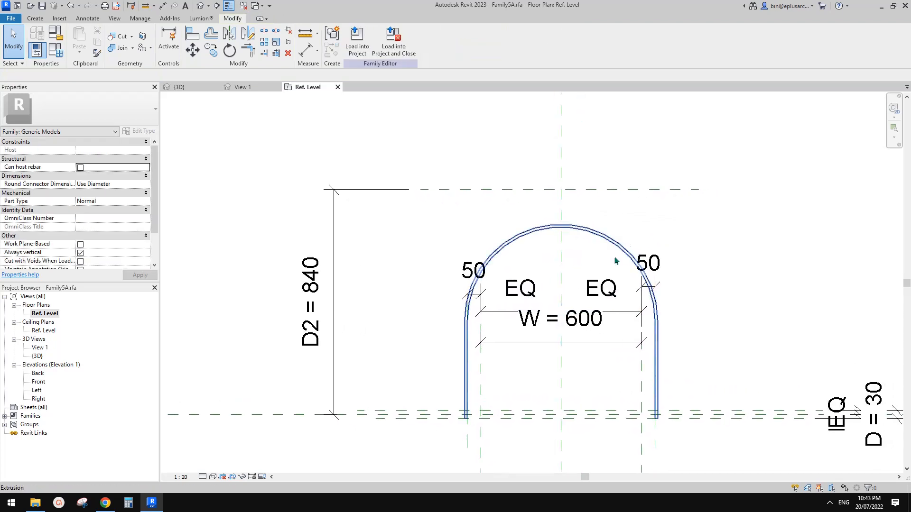
{"action": "middle_click_drag", "start_coordinate": [592, 277], "coordinate": [597, 252]}
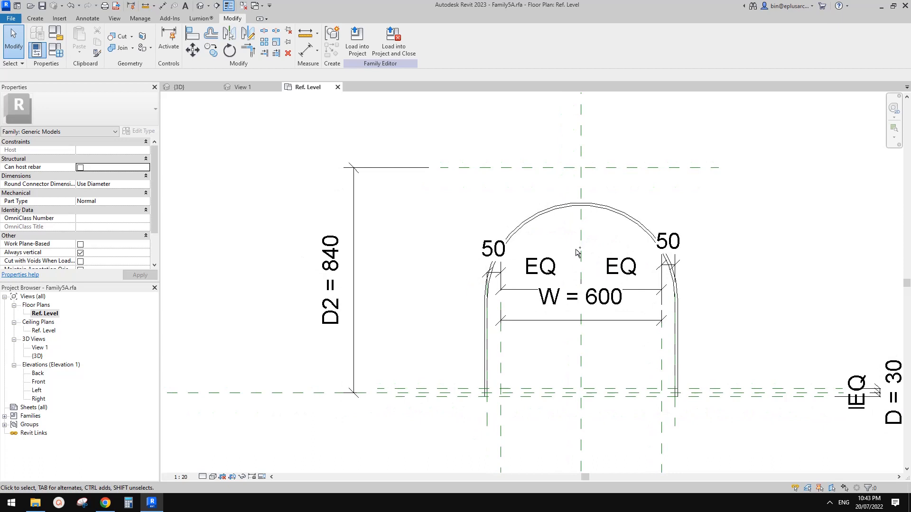
{"action": "key", "text": "ctrl+z"}
{"action": "scroll", "coordinate": [593, 248], "scroll_direction": "up", "scroll_amount": 2}
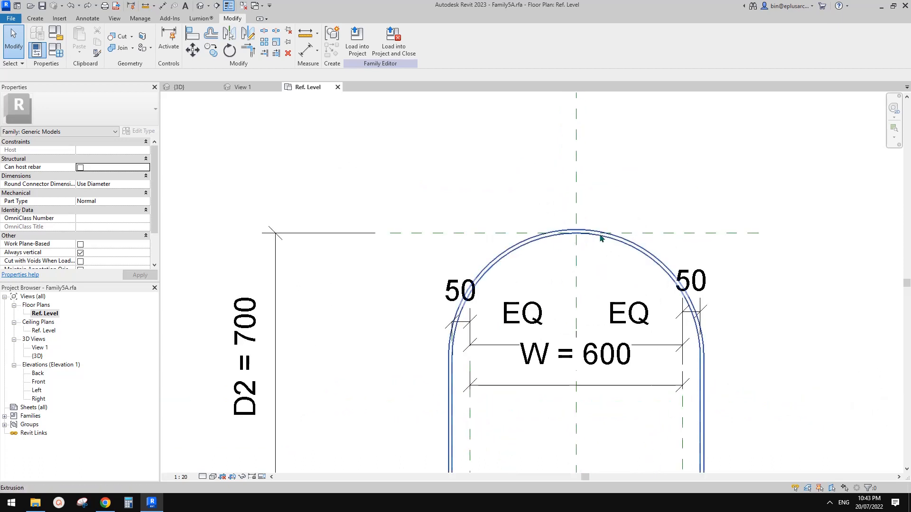
{"action": "scroll", "coordinate": [600, 237], "scroll_direction": "up", "scroll_amount": 2}
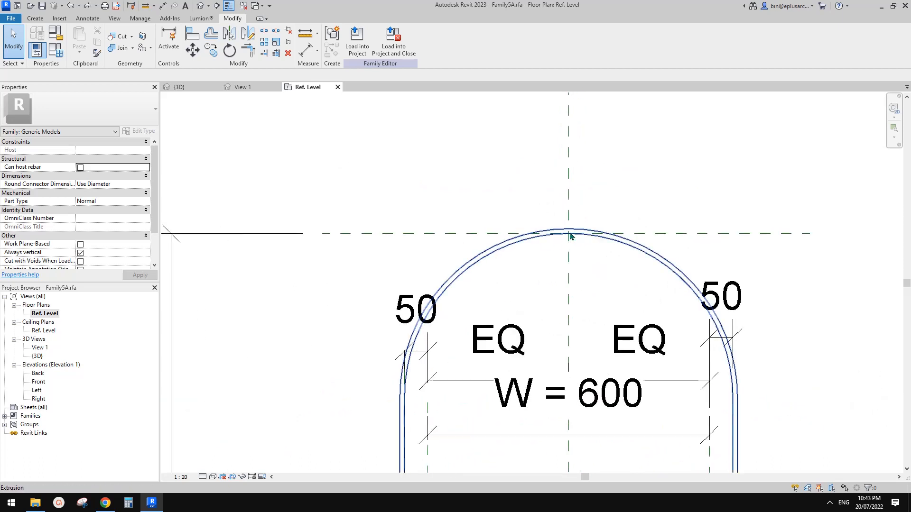
{"action": "scroll", "coordinate": [577, 243], "scroll_direction": "down", "scroll_amount": 1}
{"action": "middle_click_drag", "start_coordinate": [589, 250], "coordinate": [591, 217]}
{"action": "middle_click_drag", "start_coordinate": [703, 239], "coordinate": [682, 230]}
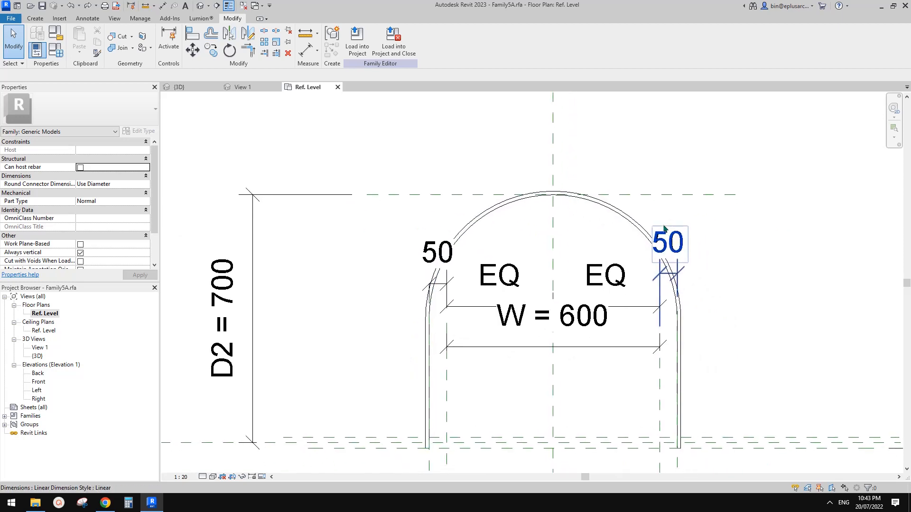
Edit the hoop extrusion's sketch, make the inner arc's center mark visible and finish the sketch.
{"action": "left_click", "coordinate": [620, 220]}
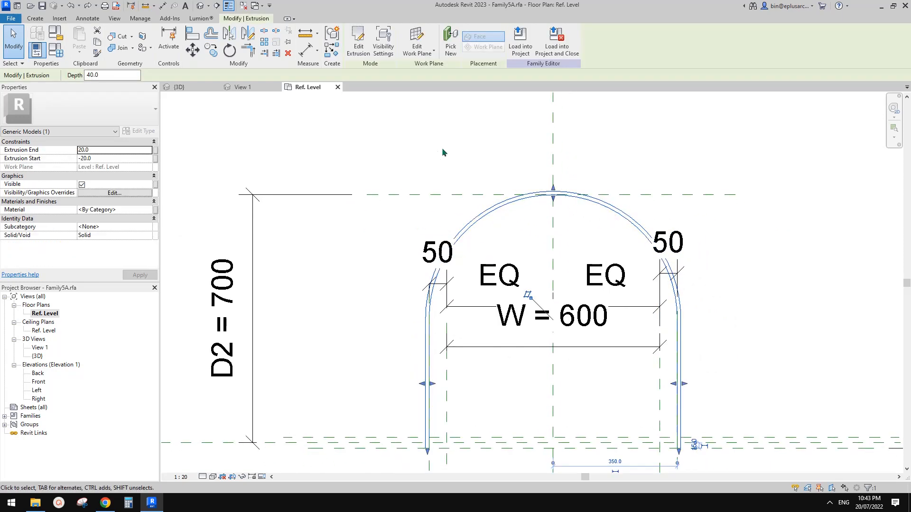
{"action": "left_click", "coordinate": [358, 42]}
{"action": "mouse_move", "coordinate": [659, 262]}
{"action": "middle_mouse_down"}
{"action": "mouse_move", "coordinate": [666, 197]}
{"action": "mouse_move", "coordinate": [660, 237]}
{"action": "middle_mouse_up"}
{"action": "scroll", "coordinate": [645, 251], "scroll_direction": "down", "scroll_amount": 1}
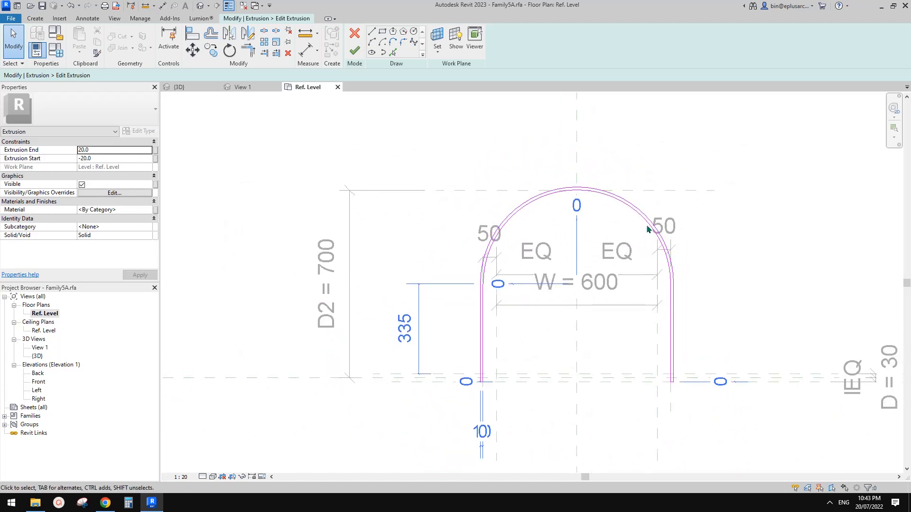
{"action": "scroll", "coordinate": [628, 227], "scroll_direction": "up", "scroll_amount": 2}
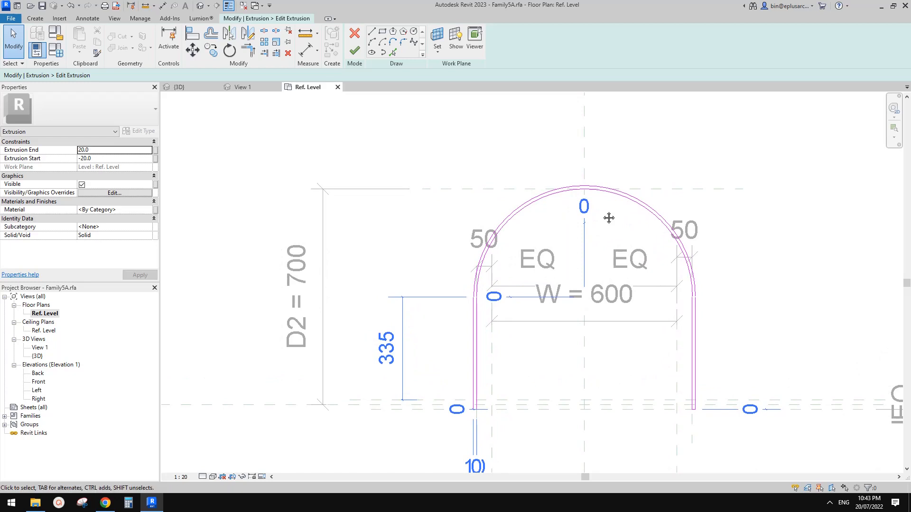
{"action": "left_click", "coordinate": [629, 200]}
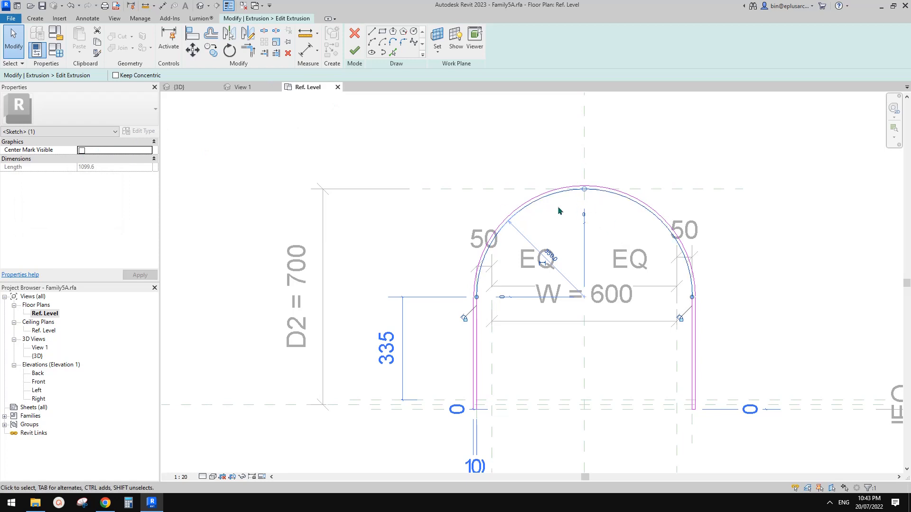
{"action": "left_click", "coordinate": [82, 150]}
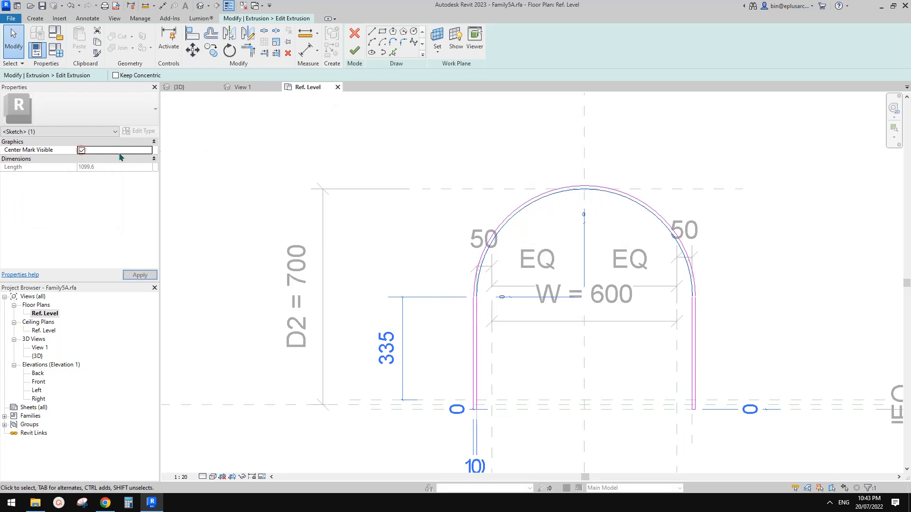
{"action": "left_click", "coordinate": [354, 51]}
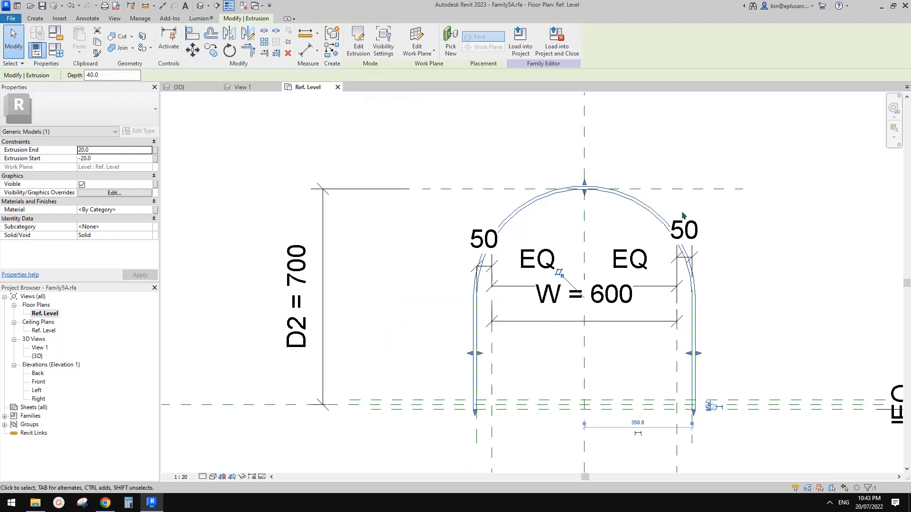
Reopen the hoop extrusion's sketch and examine the inner arc, its center mark and its relation to the apex reference plane.
{"action": "left_click", "coordinate": [348, 50]}
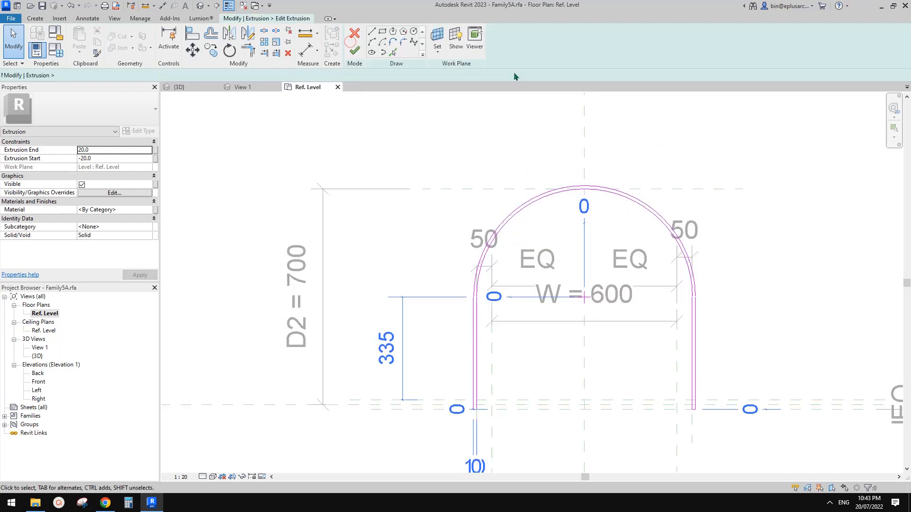
{"action": "left_click", "coordinate": [623, 199]}
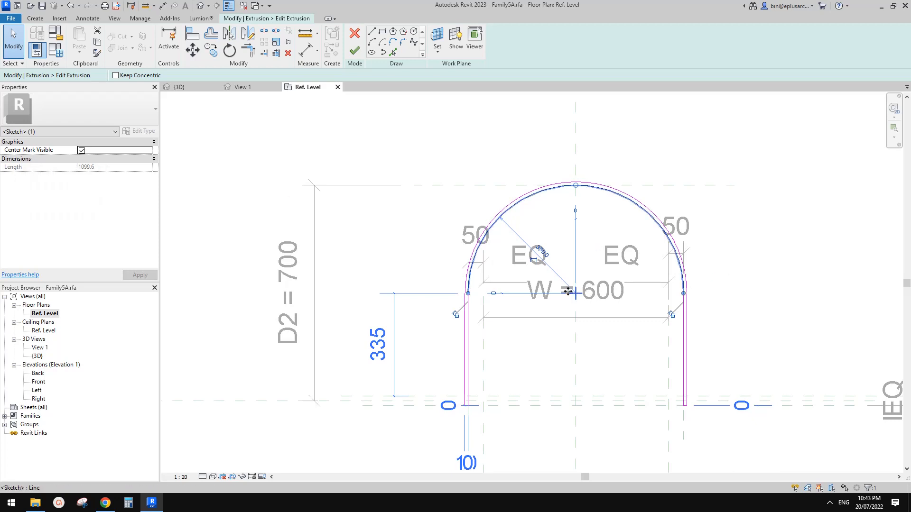
{"action": "key", "text": "Escape"}
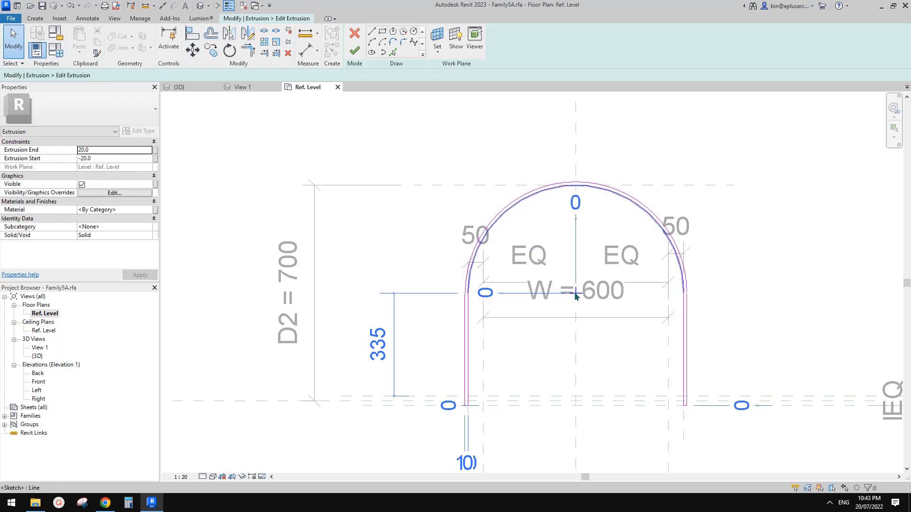
{"action": "middle_click_drag", "start_coordinate": [575, 297], "coordinate": [576, 278]}
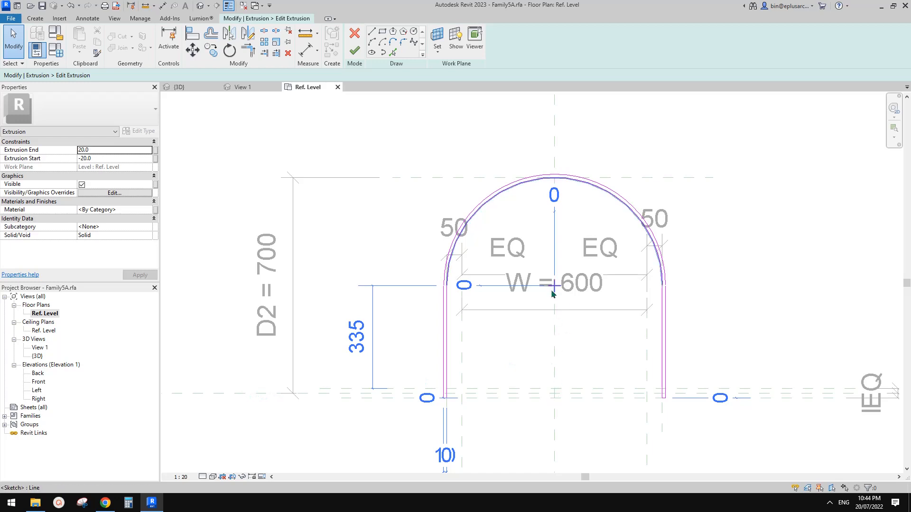
{"action": "middle_click_drag", "start_coordinate": [553, 289], "coordinate": [564, 304]}
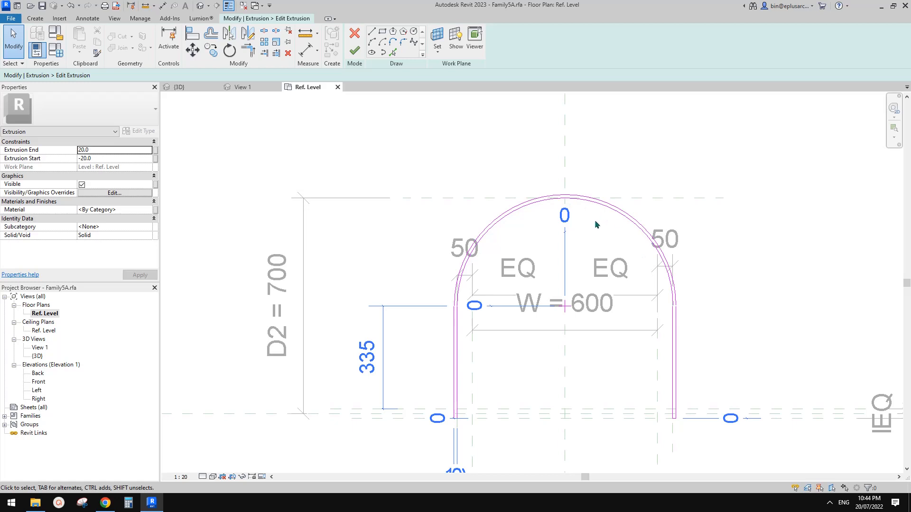
{"action": "mouse_move", "coordinate": [541, 273]}
{"action": "middle_mouse_down"}
{"action": "mouse_move", "coordinate": [577, 188]}
{"action": "mouse_move", "coordinate": [546, 185]}
{"action": "mouse_move", "coordinate": [604, 264]}
{"action": "mouse_move", "coordinate": [616, 267]}
{"action": "mouse_move", "coordinate": [582, 272]}
{"action": "mouse_move", "coordinate": [561, 297]}
{"action": "middle_mouse_up"}
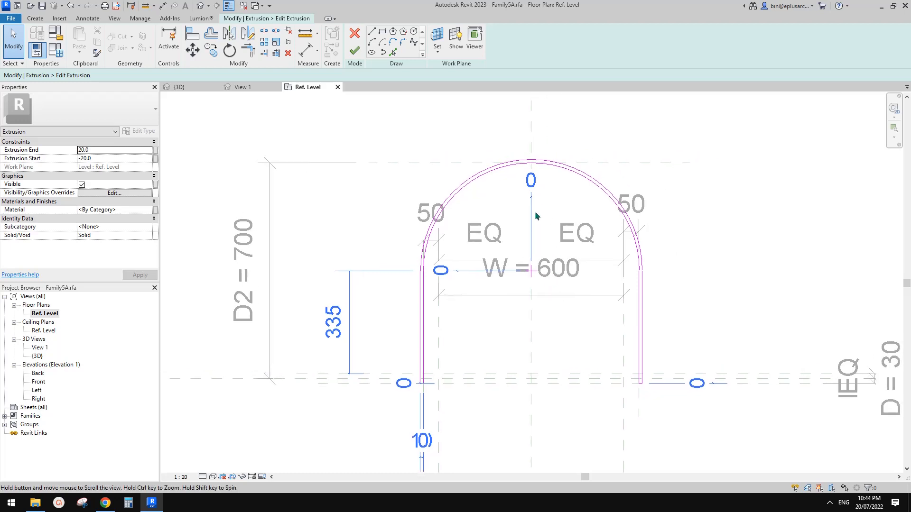
{"action": "scroll", "coordinate": [544, 183], "scroll_direction": "up", "scroll_amount": 2}
{"action": "mouse_move", "coordinate": [540, 182]}
{"action": "middle_mouse_down"}
{"action": "mouse_move", "coordinate": [535, 194]}
{"action": "mouse_move", "coordinate": [525, 183]}
{"action": "mouse_move", "coordinate": [552, 179]}
{"action": "mouse_move", "coordinate": [543, 166]}
{"action": "mouse_move", "coordinate": [589, 179]}
{"action": "mouse_move", "coordinate": [580, 189]}
{"action": "middle_mouse_up"}
{"action": "scroll", "coordinate": [525, 181], "scroll_direction": "up", "scroll_amount": 2}
{"action": "left_click", "coordinate": [547, 159]}
{"action": "left_click", "coordinate": [573, 291]}
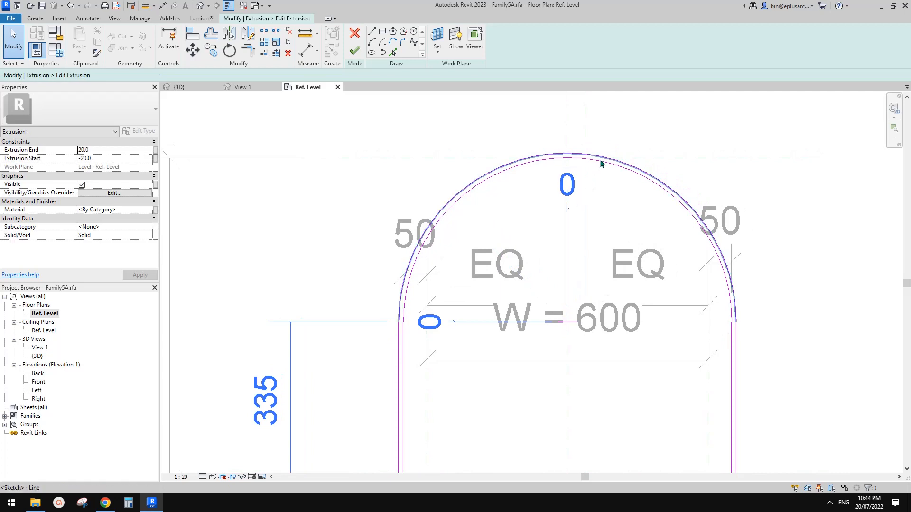
Turn off the inner arc's center mark and check the arc against the apex reference plane.
{"action": "left_click", "coordinate": [601, 163]}
{"action": "left_click", "coordinate": [81, 151]}
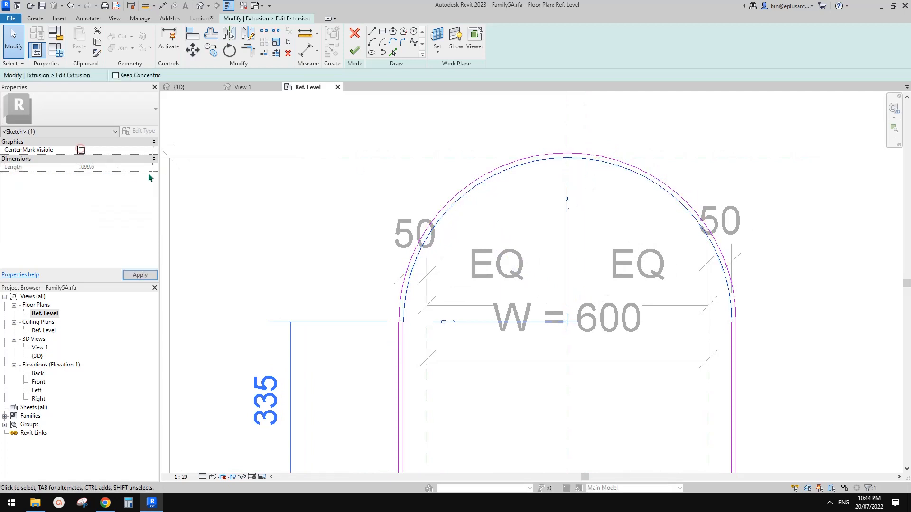
{"action": "left_click", "coordinate": [559, 325]}
{"action": "scroll", "coordinate": [544, 322], "scroll_direction": "up", "scroll_amount": 2}
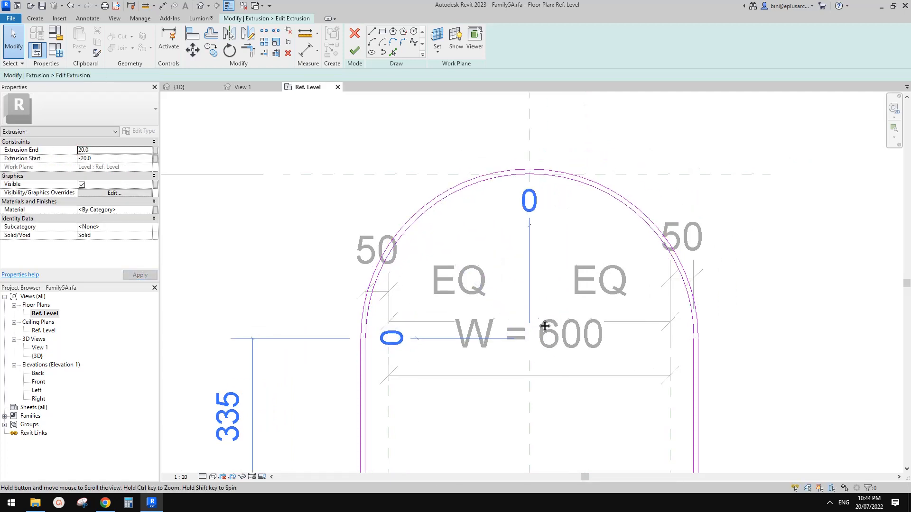
{"action": "left_click", "coordinate": [559, 165]}
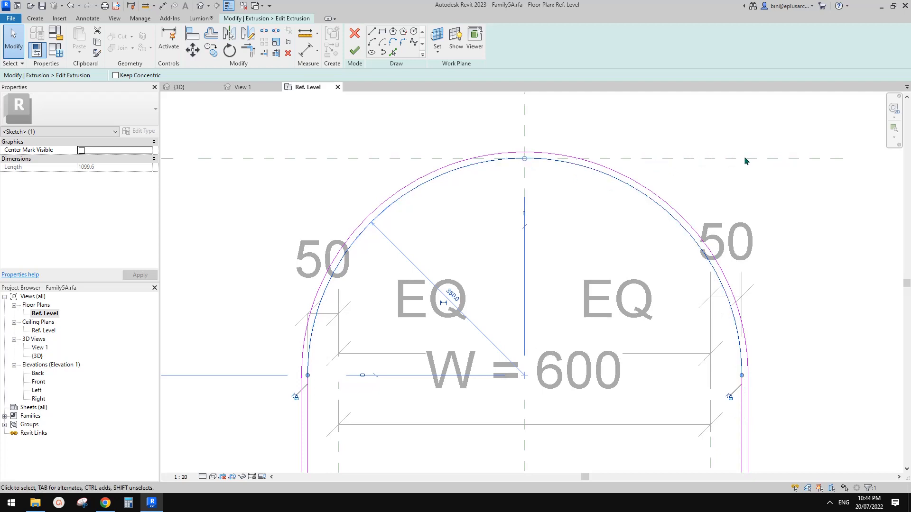
{"action": "middle_click", "coordinate": [543, 172]}
{"action": "left_click", "coordinate": [536, 171]}
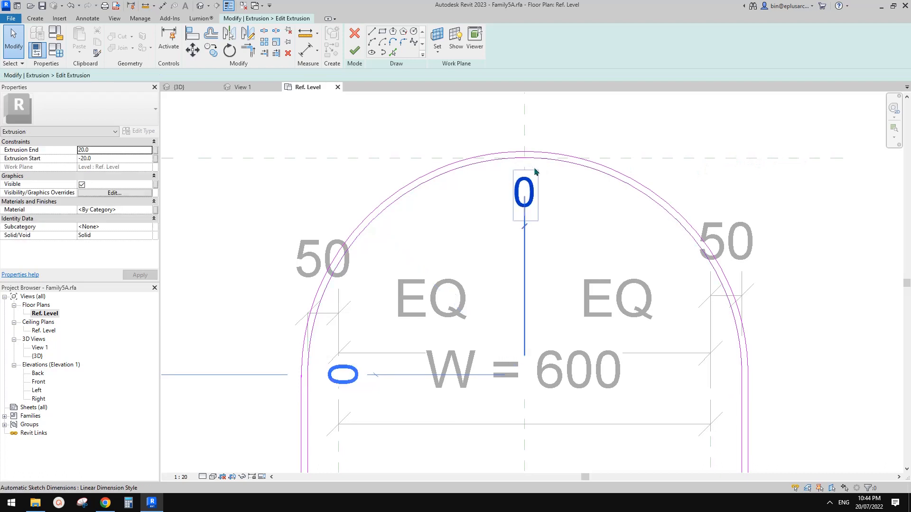
{"action": "middle_click_drag", "start_coordinate": [535, 171], "coordinate": [539, 170]}
Split the inner arc near its apex, just right of the vertical center reference plane, and unconstrain the tangent join.
{"action": "key", "text": "l"}
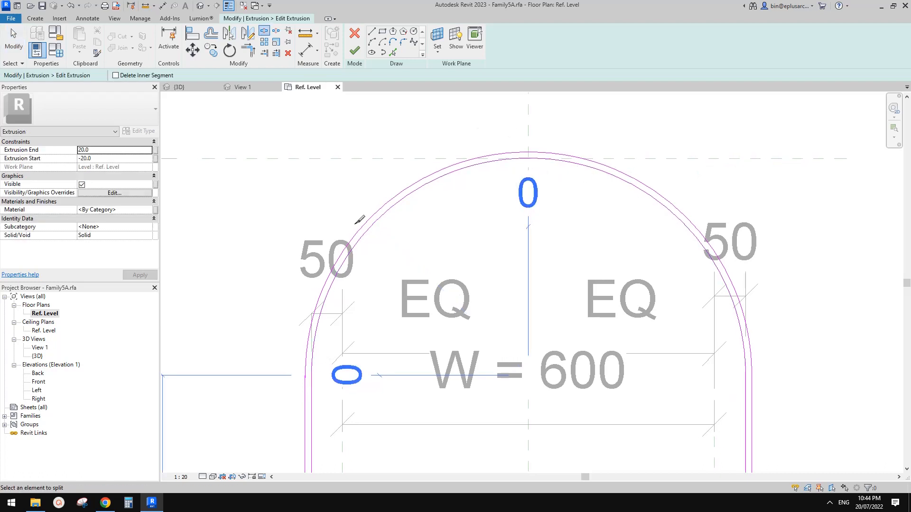
{"action": "left_click", "coordinate": [546, 159]}
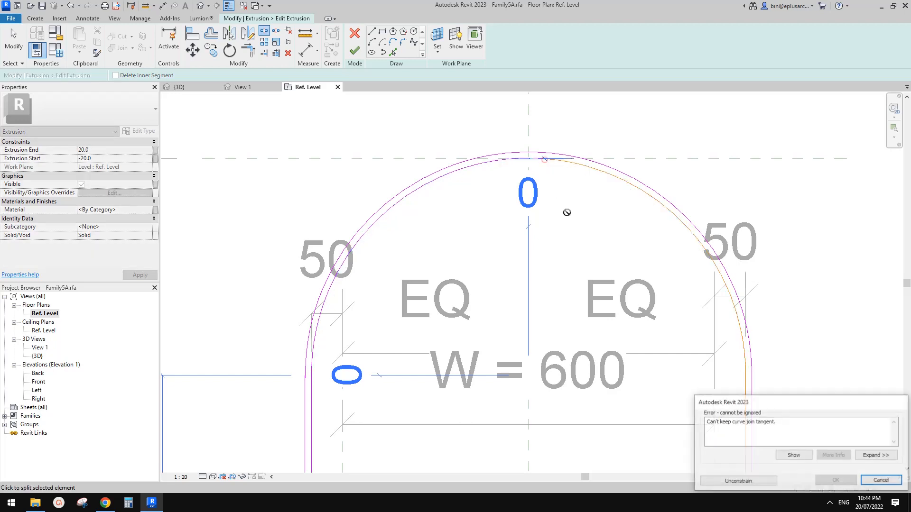
{"action": "left_click", "coordinate": [548, 159]}
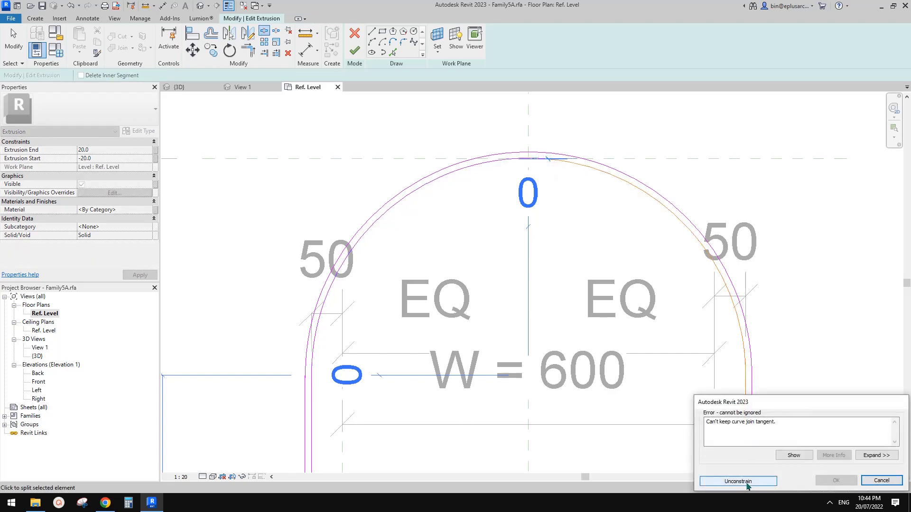
{"action": "left_click", "coordinate": [738, 481]}
{"action": "key", "text": "Escape"}
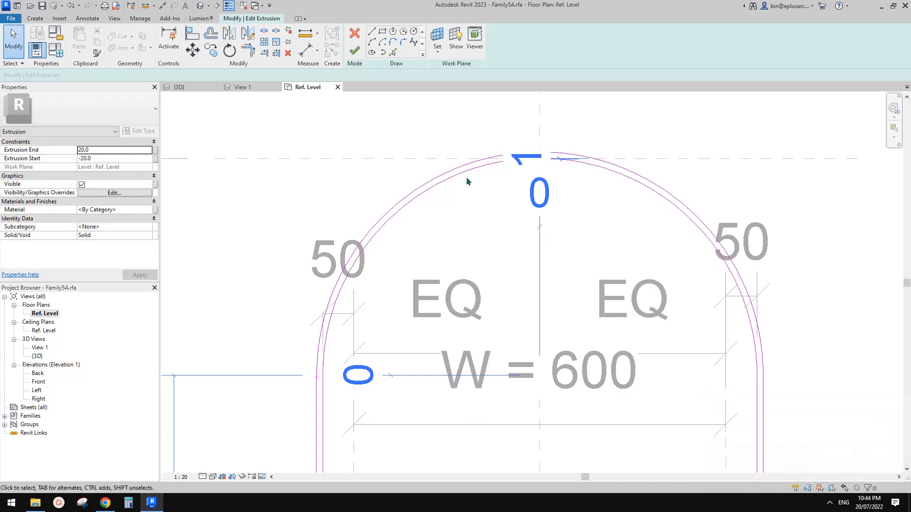
Delete the inner arc's left segment and extend the right segment's end to the intersection of the center and apex reference planes.
{"action": "left_click", "coordinate": [465, 177]}
{"action": "key", "text": "Delete"}
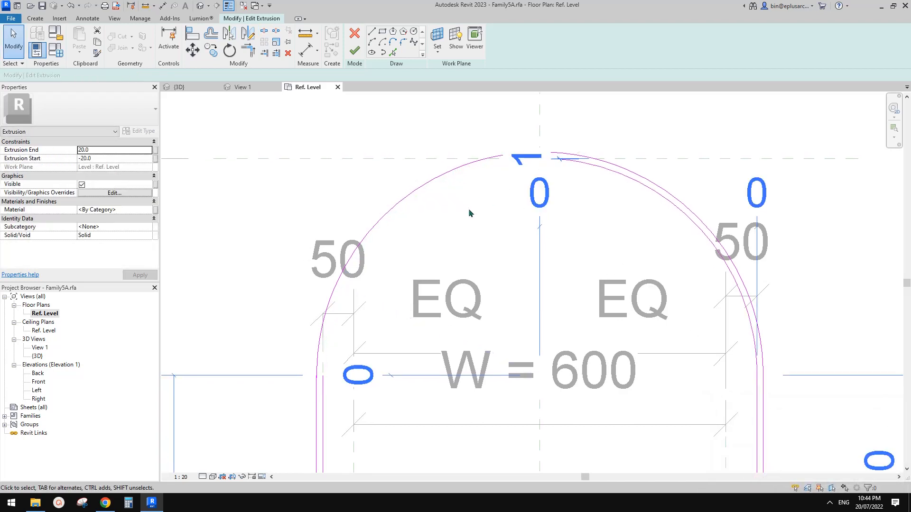
{"action": "left_click", "coordinate": [586, 162]}
{"action": "key", "text": "Delete"}
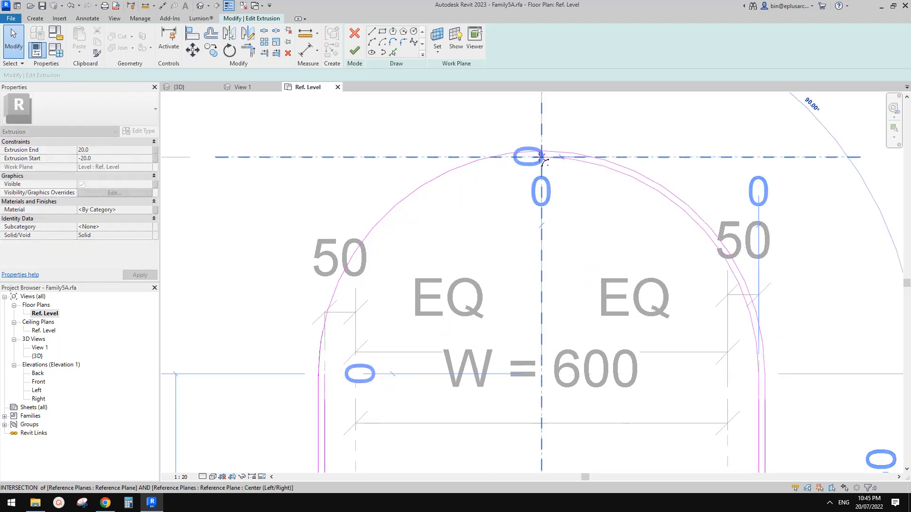
{"action": "left_click", "coordinate": [545, 156]}
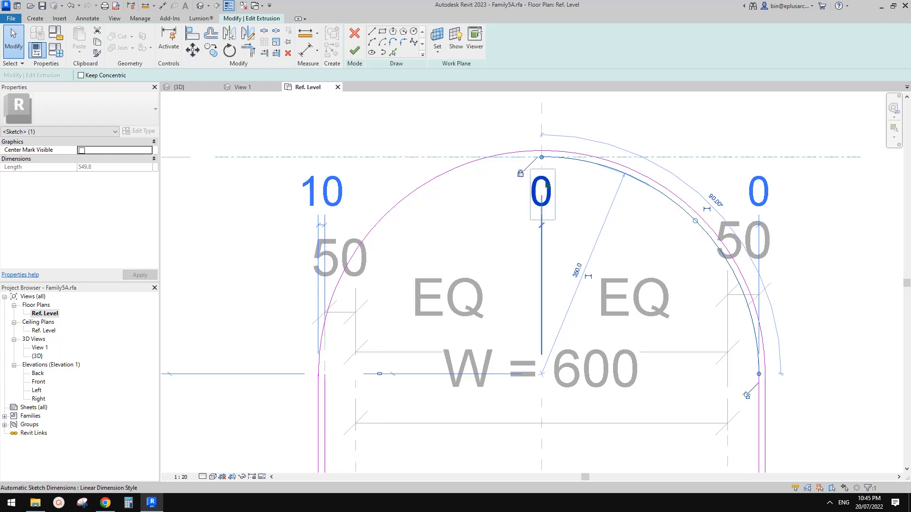
{"action": "key", "text": "Escape"}
Mirror the inner arc's right half about the vertical center reference plane to form the left half.
{"action": "scroll", "coordinate": [551, 206], "scroll_direction": "down", "scroll_amount": 1}
{"action": "middle_click_drag", "start_coordinate": [562, 232], "coordinate": [566, 211]}
{"action": "scroll", "coordinate": [597, 190], "scroll_direction": "down", "scroll_amount": 1}
{"action": "middle_click_drag", "start_coordinate": [607, 174], "coordinate": [610, 222]}
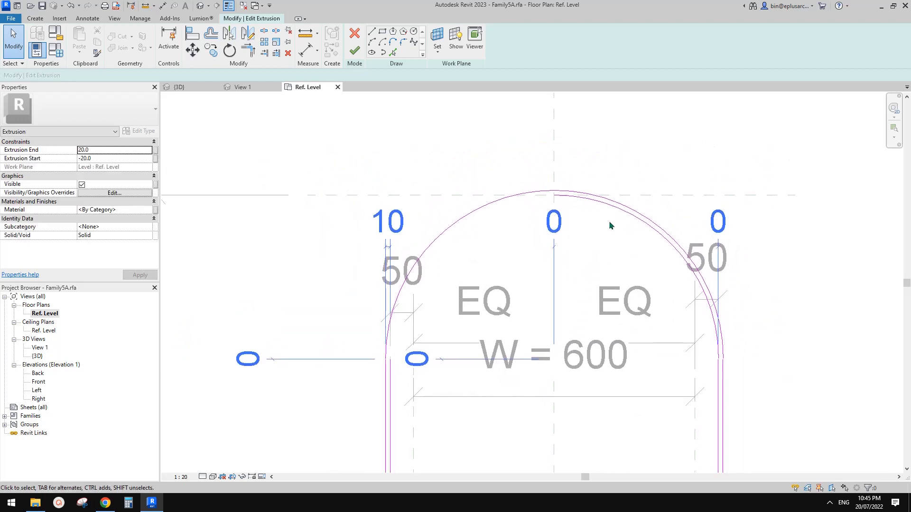
{"action": "left_click", "coordinate": [581, 204]}
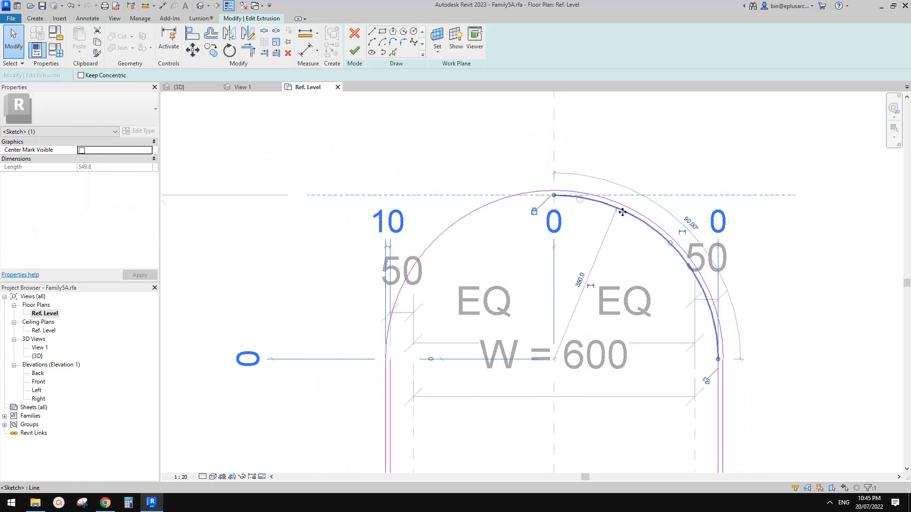
{"action": "scroll", "coordinate": [598, 233], "scroll_direction": "up", "scroll_amount": 1}
{"action": "key", "text": "Escape"}
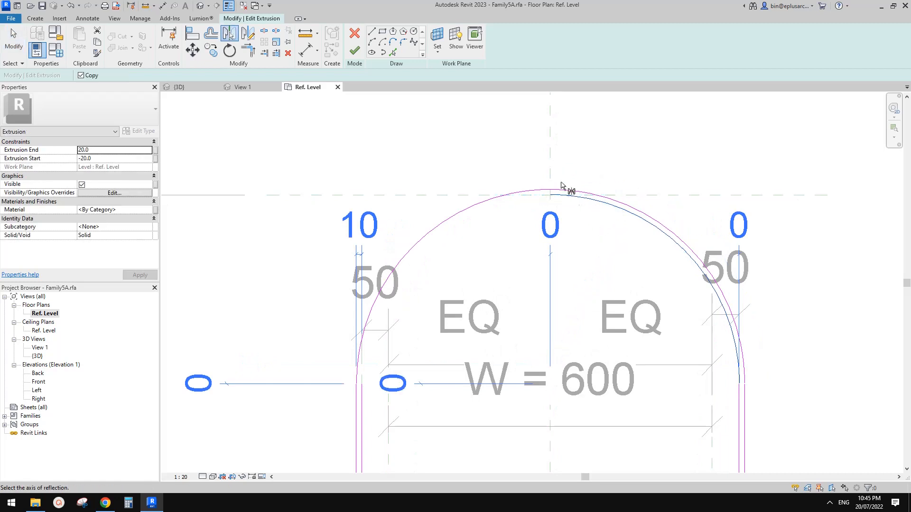
{"action": "left_click", "coordinate": [546, 193]}
{"action": "key", "text": "Escape"}
{"action": "middle_click_drag", "start_coordinate": [490, 270], "coordinate": [511, 221]}
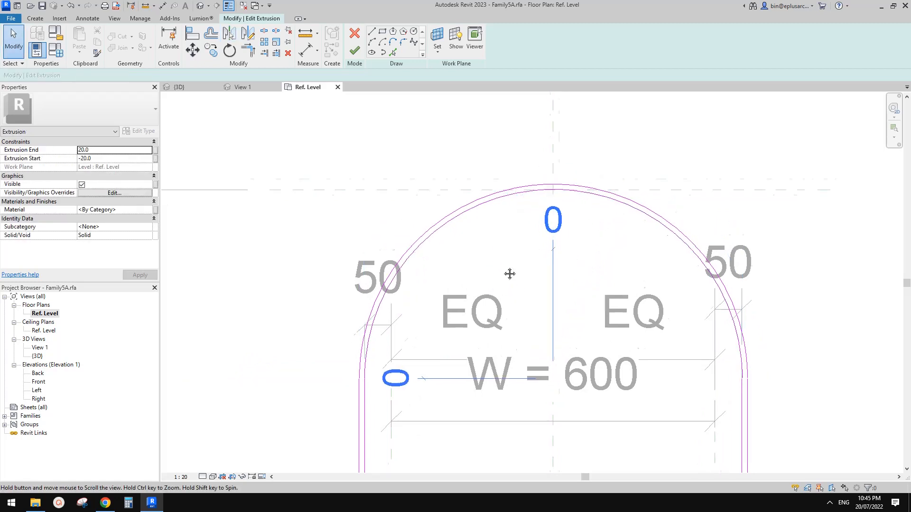
Check the mirrored arc's tangent joins and finish editing the hoop extrusion's sketch.
{"action": "left_click", "coordinate": [406, 238]}
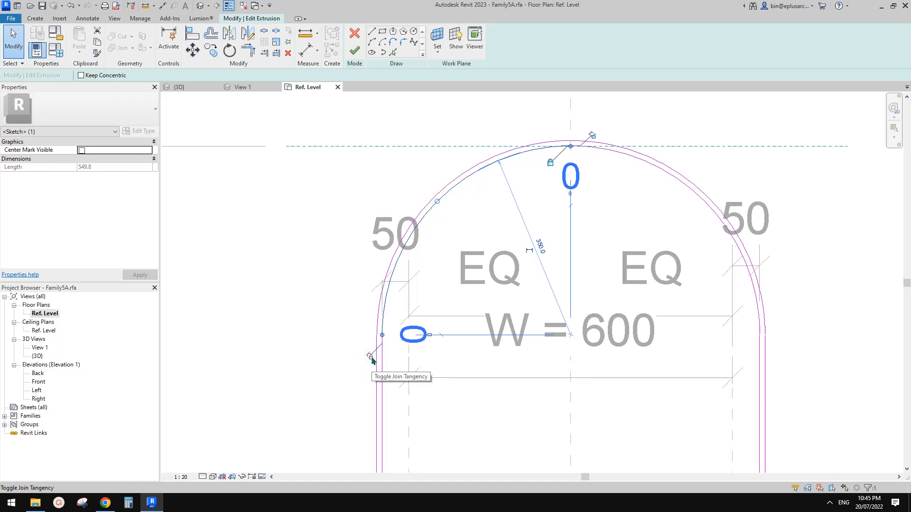
{"action": "middle_click_drag", "start_coordinate": [482, 313], "coordinate": [489, 284]}
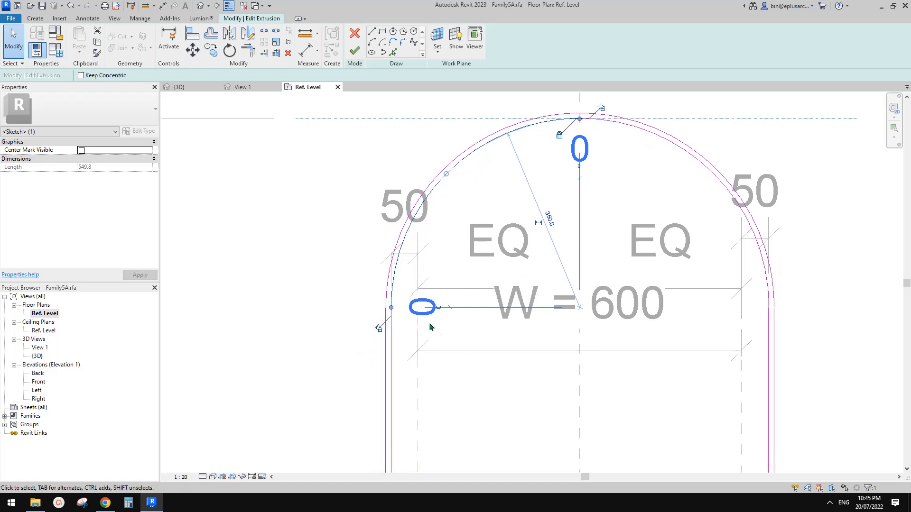
{"action": "middle_click_drag", "start_coordinate": [449, 313], "coordinate": [455, 312]}
{"action": "key", "text": "Escape"}
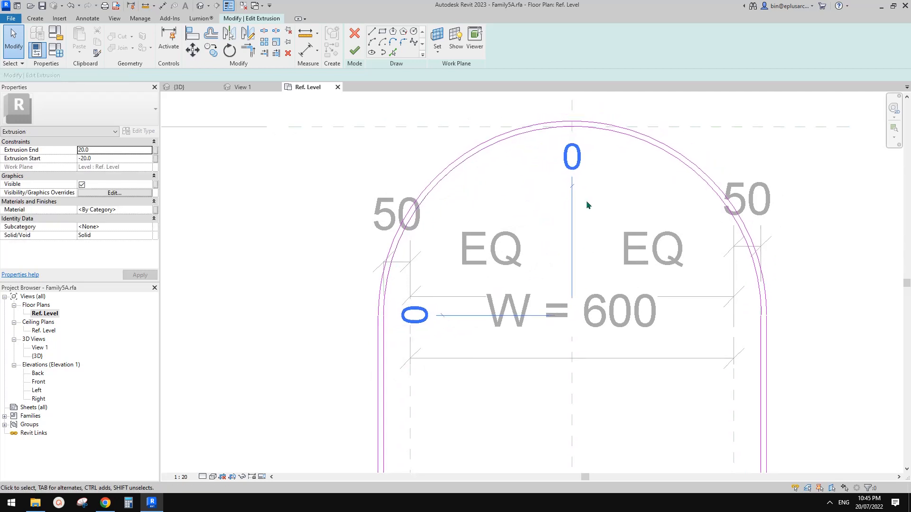
{"action": "middle_click_drag", "start_coordinate": [414, 92], "coordinate": [392, 113]}
{"action": "left_click", "coordinate": [355, 52]}
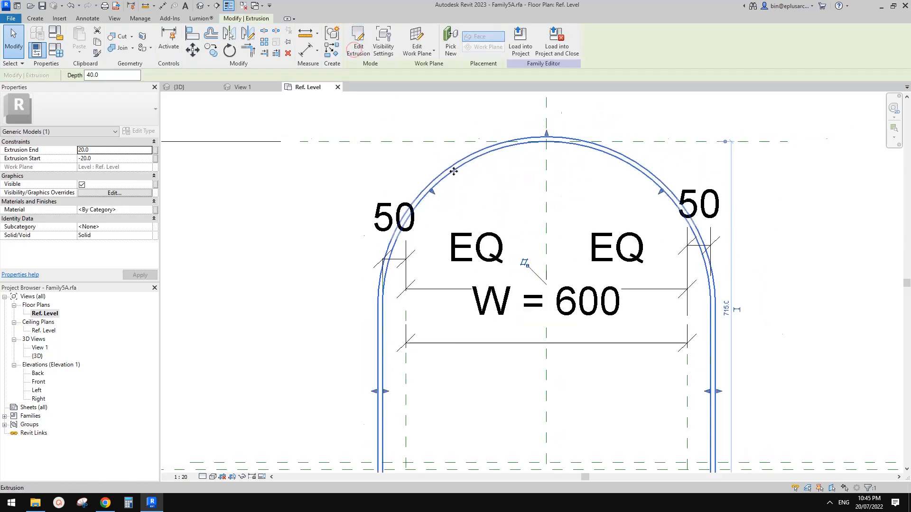
Shift the apex reference plane up and move it back down to test that the hoop follows.
{"action": "scroll", "coordinate": [583, 264], "scroll_direction": "down", "scroll_amount": 1}
{"action": "left_click", "coordinate": [477, 183]}
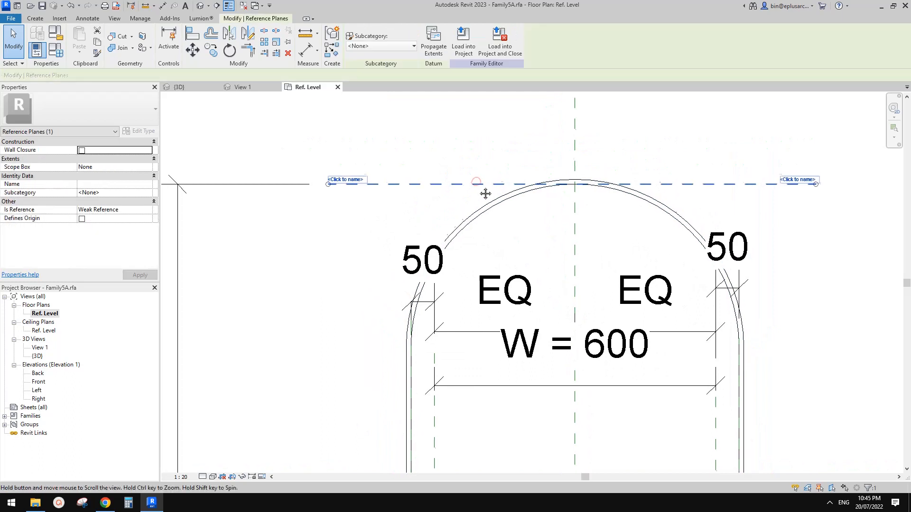
{"action": "left_click_drag", "start_coordinate": [471, 185], "coordinate": [472, 160]}
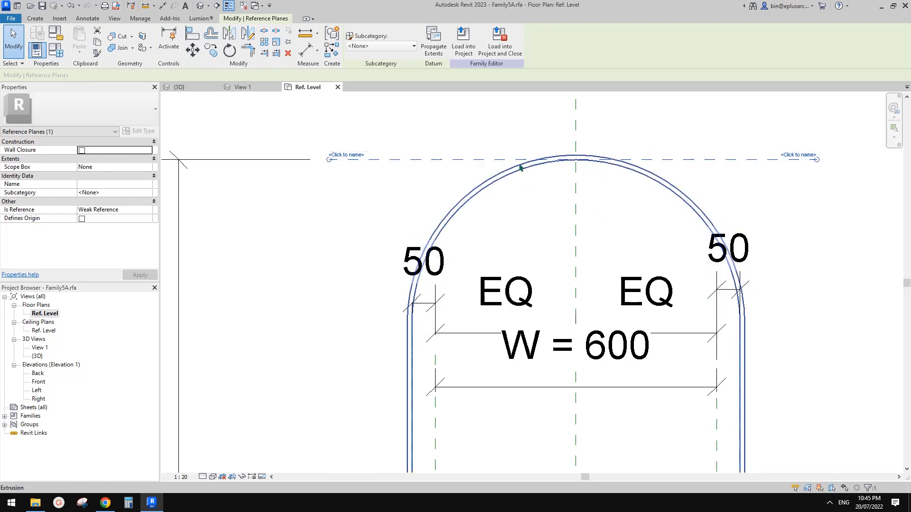
{"action": "middle_click_drag", "start_coordinate": [629, 175], "coordinate": [630, 179]}
{"action": "key", "text": "m"}
{"action": "key", "text": "v"}
{"action": "left_click", "coordinate": [481, 169]}
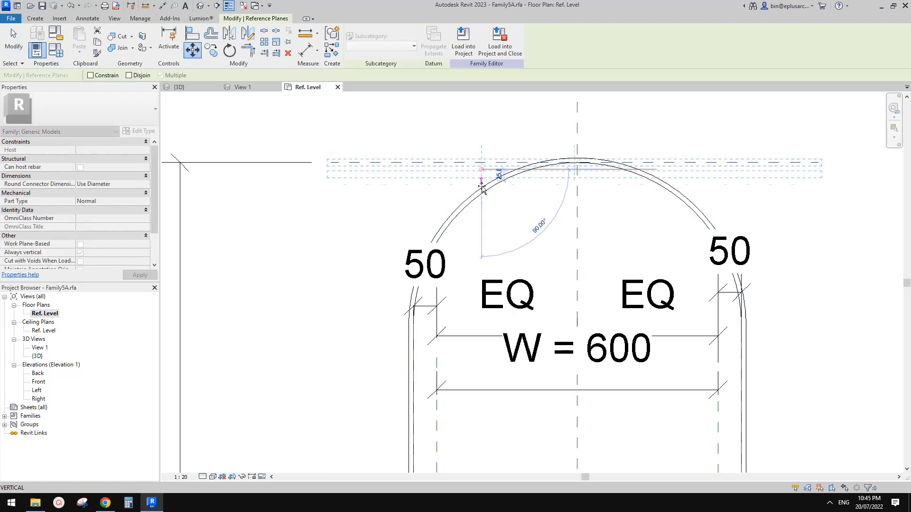
{"action": "left_click", "coordinate": [481, 194]}
{"action": "scroll", "coordinate": [481, 196], "scroll_direction": "down", "scroll_amount": 1}
{"action": "middle_click_drag", "start_coordinate": [418, 164], "coordinate": [551, 164]}
{"action": "key", "text": "Escape"}
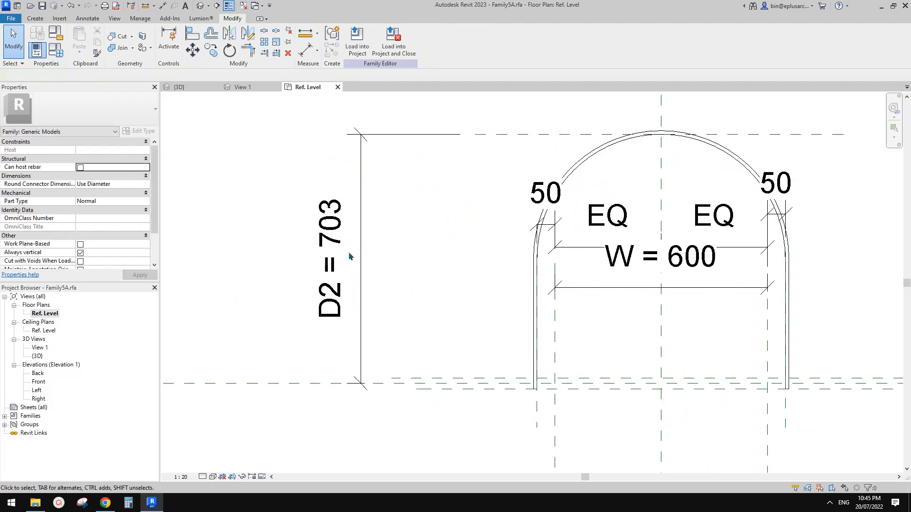
Flex the hoop family by applying a D2 value of 600 and a W value of 700.
{"action": "left_click", "coordinate": [57, 51]}
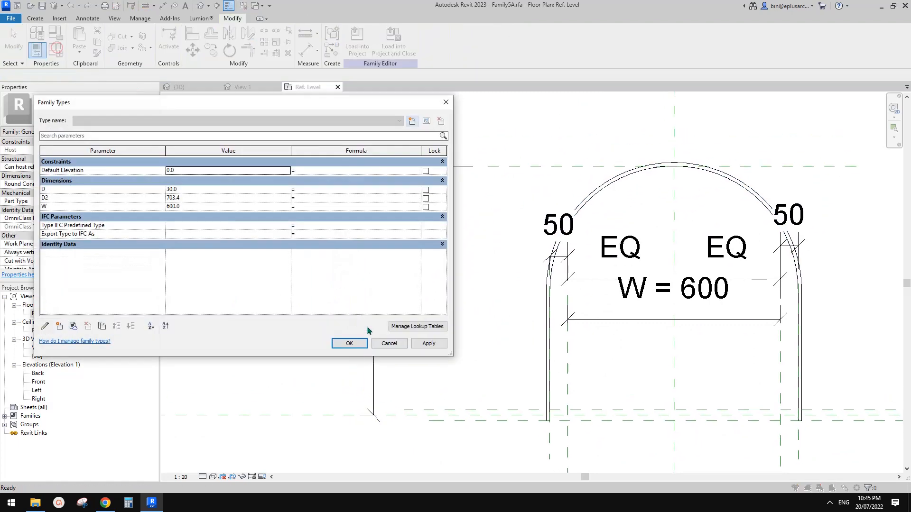
{"action": "left_click", "coordinate": [210, 199]}
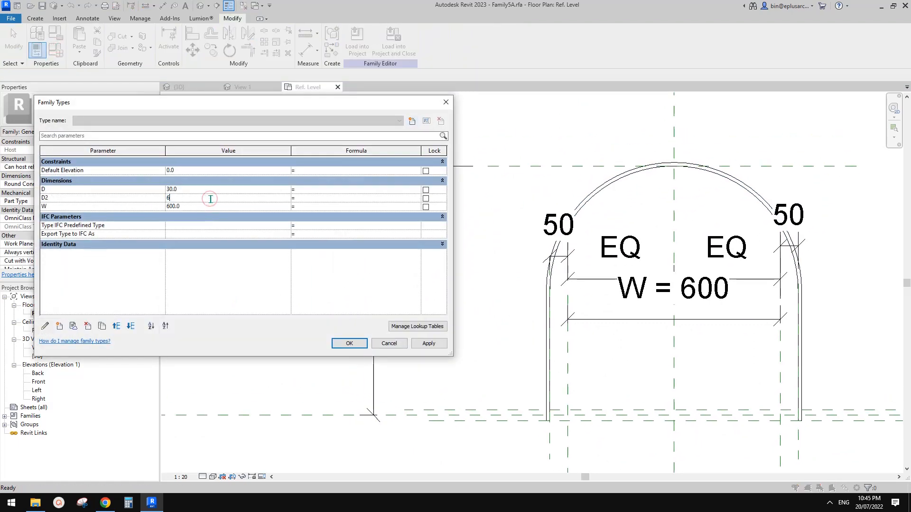
{"action": "left_click", "coordinate": [429, 343]}
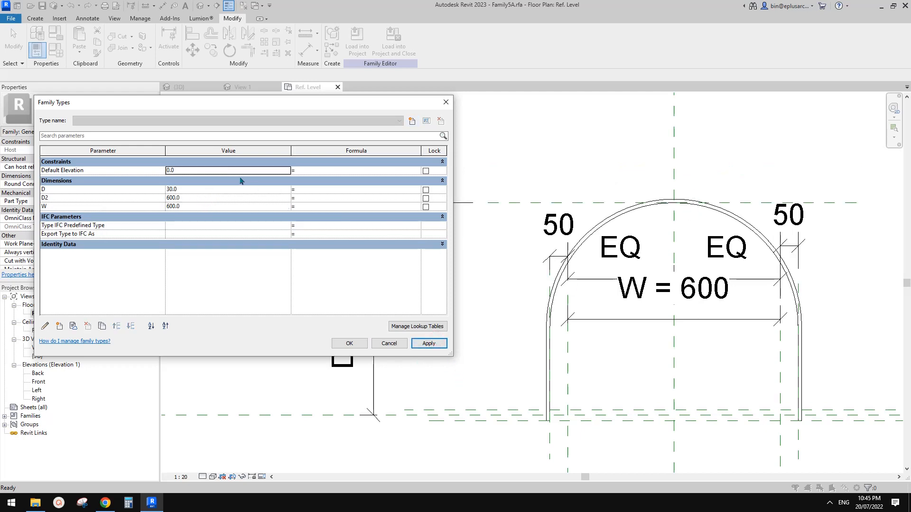
{"action": "left_click", "coordinate": [214, 208]}
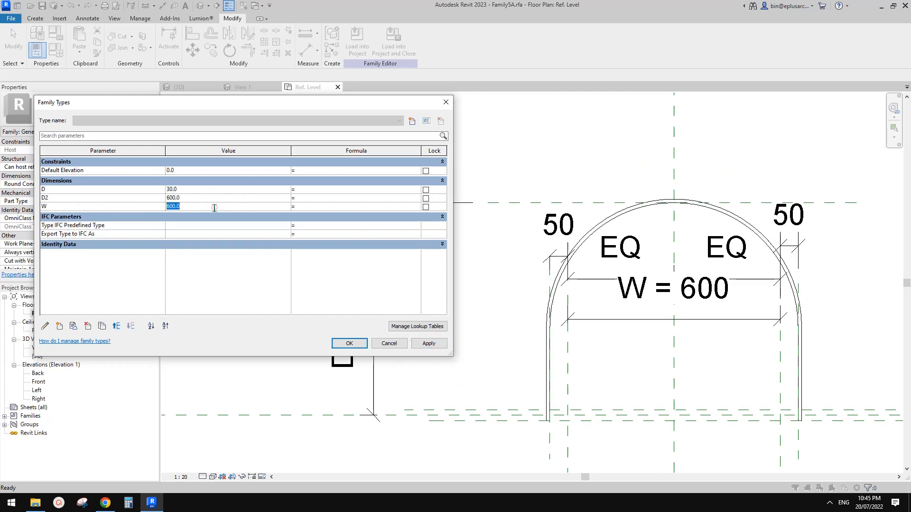
{"action": "left_click", "coordinate": [436, 347]}
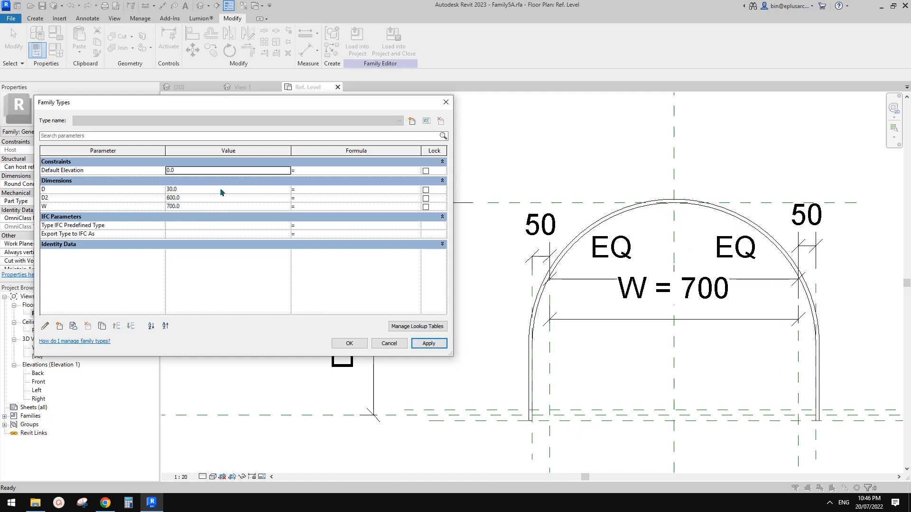
Set the hoop family's D2 parameter to 700 and accept the parameter values.
{"action": "left_click", "coordinate": [210, 200]}
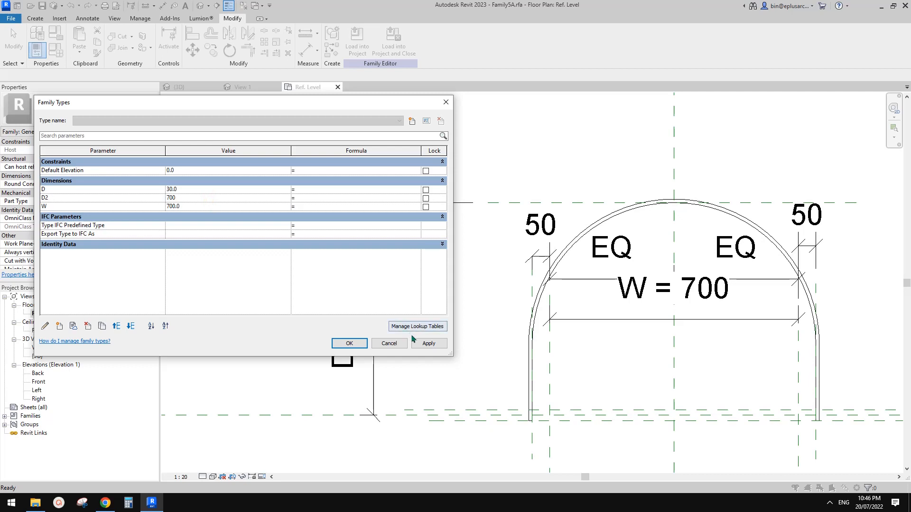
{"action": "left_click", "coordinate": [426, 343]}
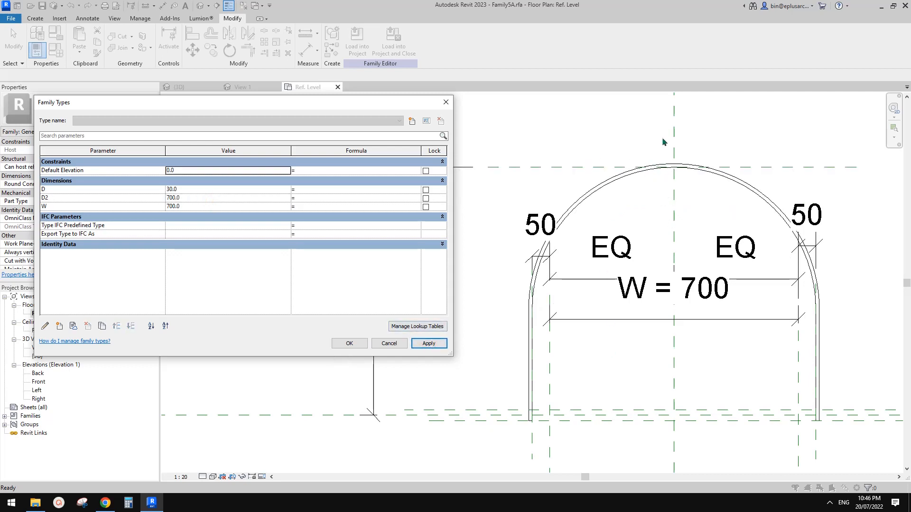
{"action": "left_click", "coordinate": [361, 343]}
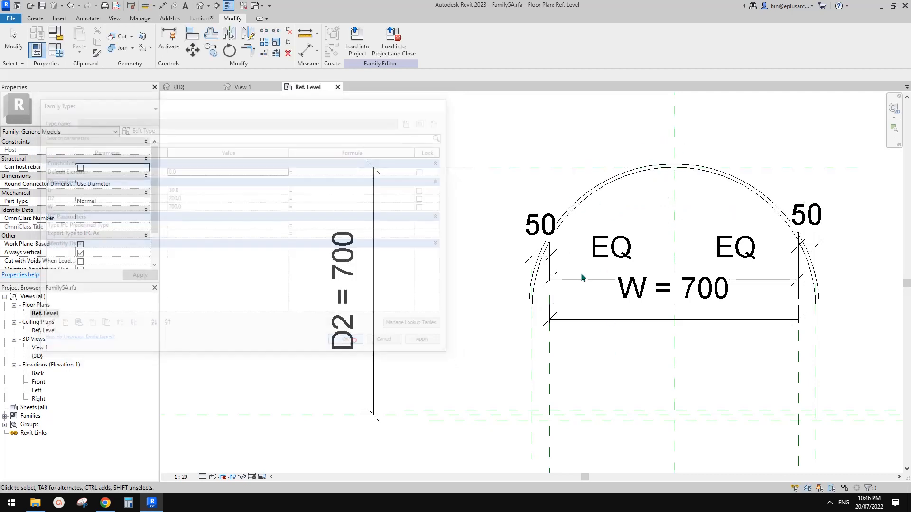
Load the hoop family into the cage ladder family, closing it without saving and replacing the existing version.
{"action": "middle_click_drag", "start_coordinate": [643, 188], "coordinate": [550, 203]}
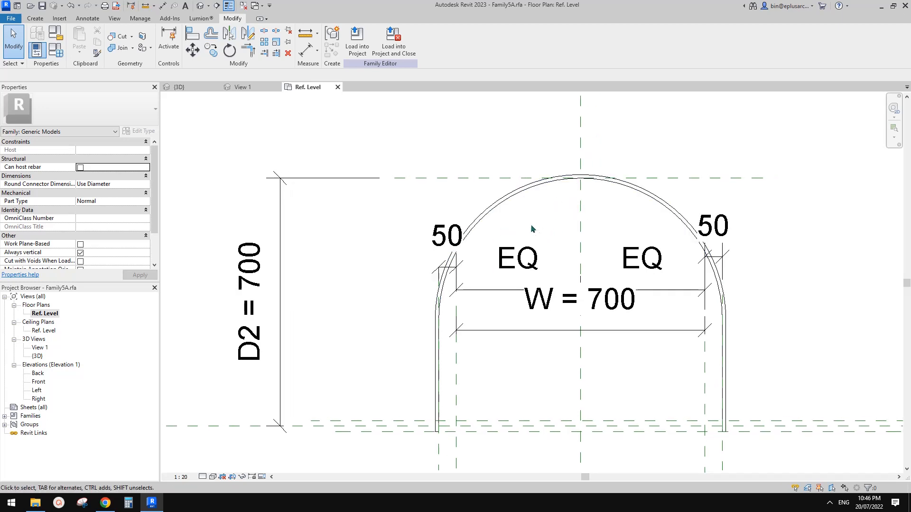
{"action": "middle_click_drag", "start_coordinate": [597, 202], "coordinate": [592, 210]}
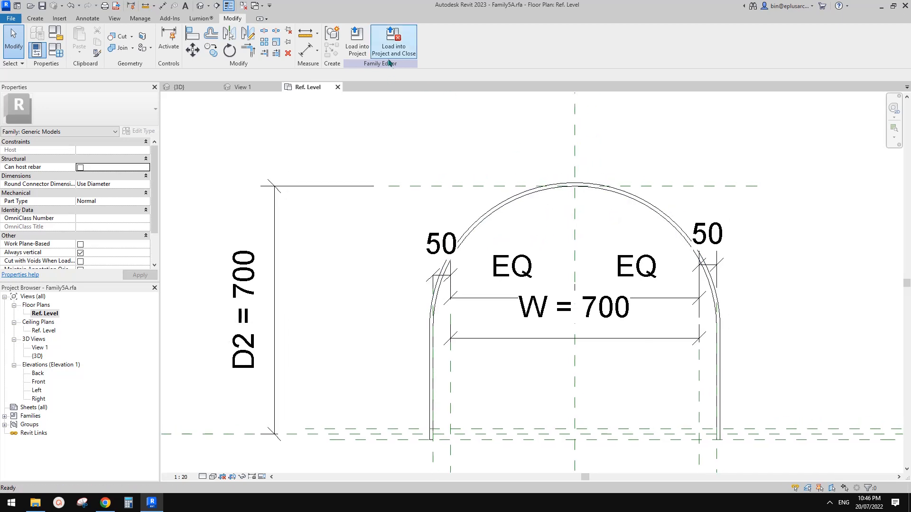
{"action": "left_click", "coordinate": [394, 45]}
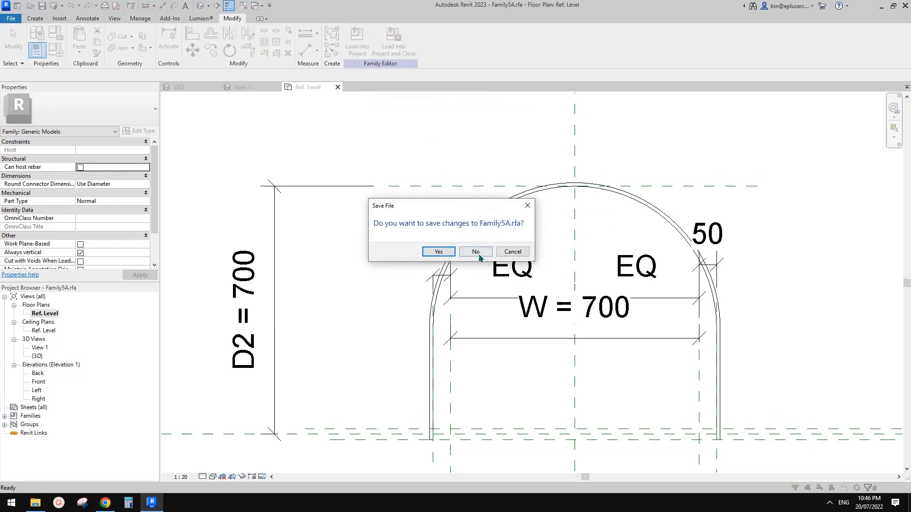
{"action": "left_click", "coordinate": [476, 252]}
{"action": "left_click", "coordinate": [454, 223]}
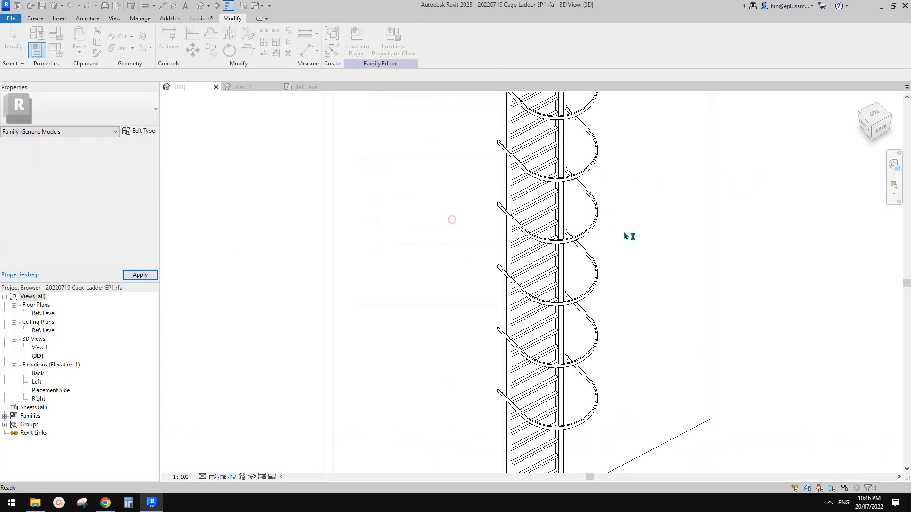
Flex the cage ladder's hoops by applying a D value of 600 and restoring it to 700.
{"action": "middle_click_drag", "start_coordinate": [532, 244], "coordinate": [560, 258], "text": "shift"}
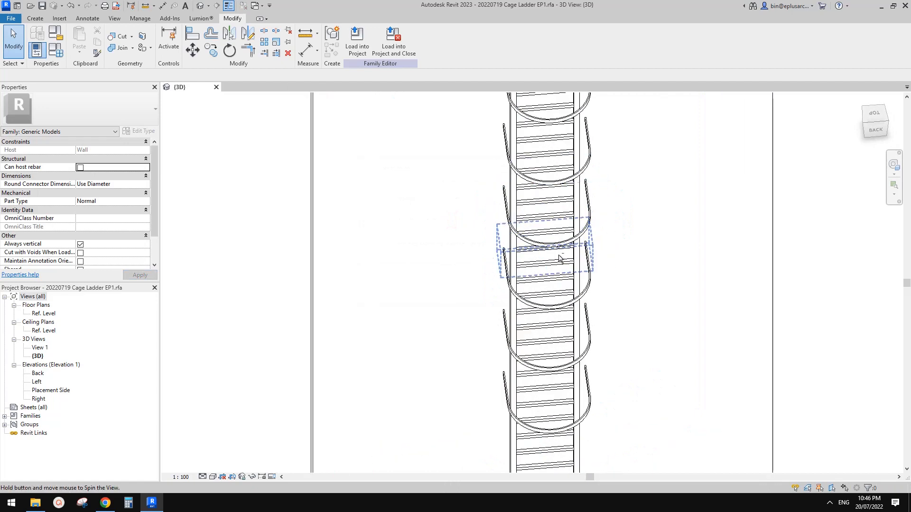
{"action": "scroll", "coordinate": [560, 258], "scroll_direction": "up", "scroll_amount": 2}
{"action": "left_click", "coordinate": [55, 50]}
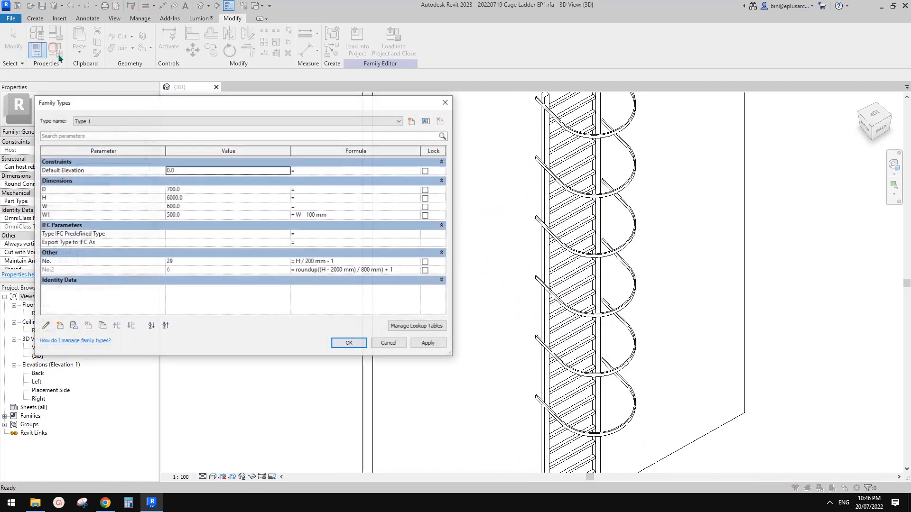
{"action": "left_click", "coordinate": [200, 190]}
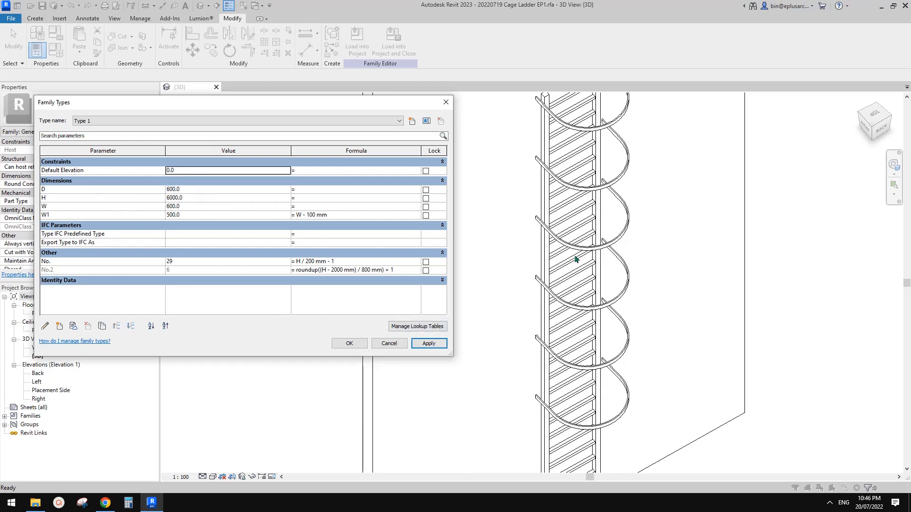
{"action": "left_click", "coordinate": [195, 191]}
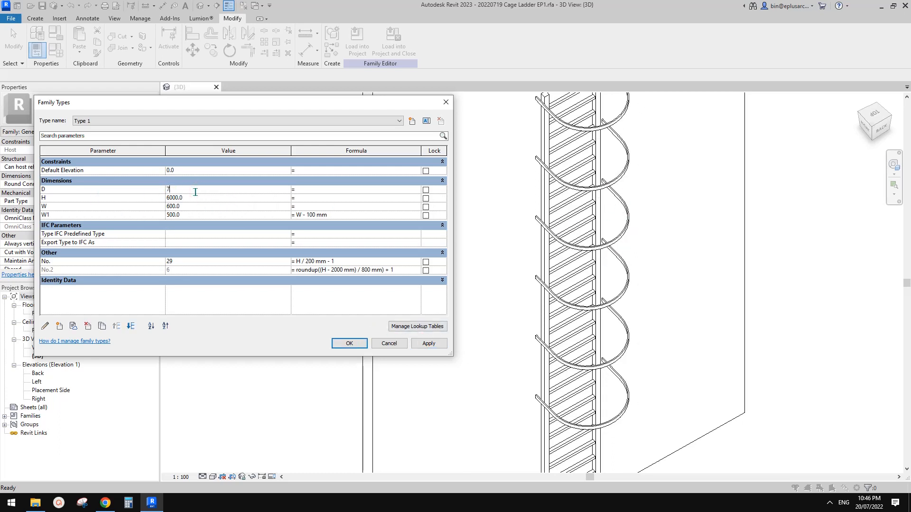
{"action": "left_click", "coordinate": [429, 344]}
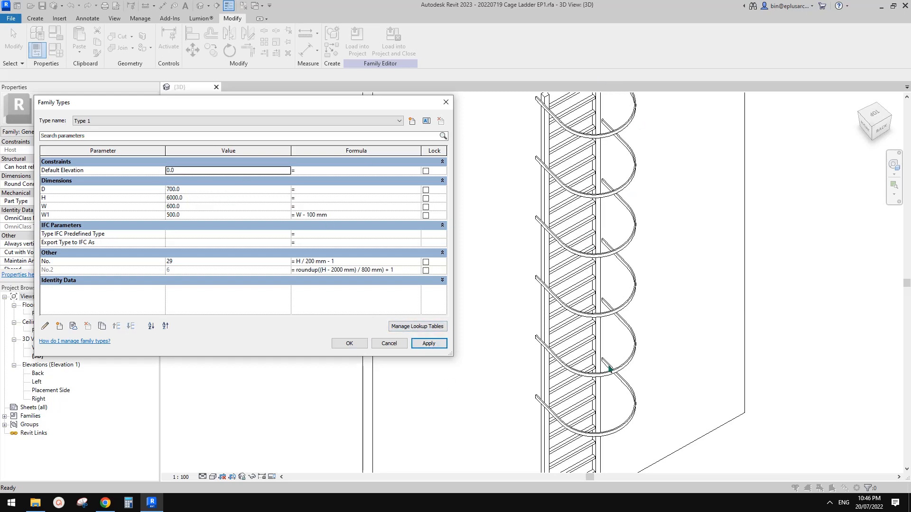
{"action": "left_click", "coordinate": [350, 344]}
Examine the cage ladder's hoops from the top and in 3D to check their shape and position.
{"action": "middle_click_drag", "start_coordinate": [617, 285], "coordinate": [610, 355], "text": "shift"}
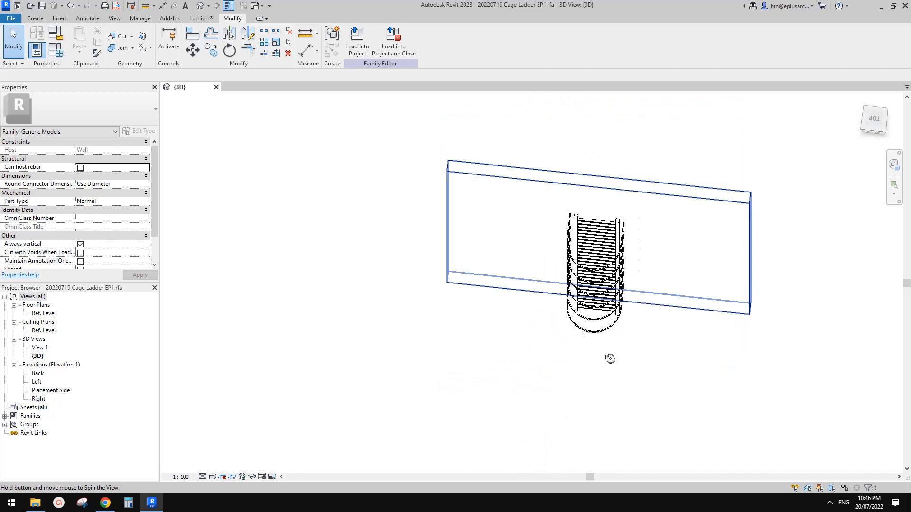
{"action": "left_click", "coordinate": [873, 119]}
{"action": "scroll", "coordinate": [536, 266], "scroll_direction": "up", "scroll_amount": 4}
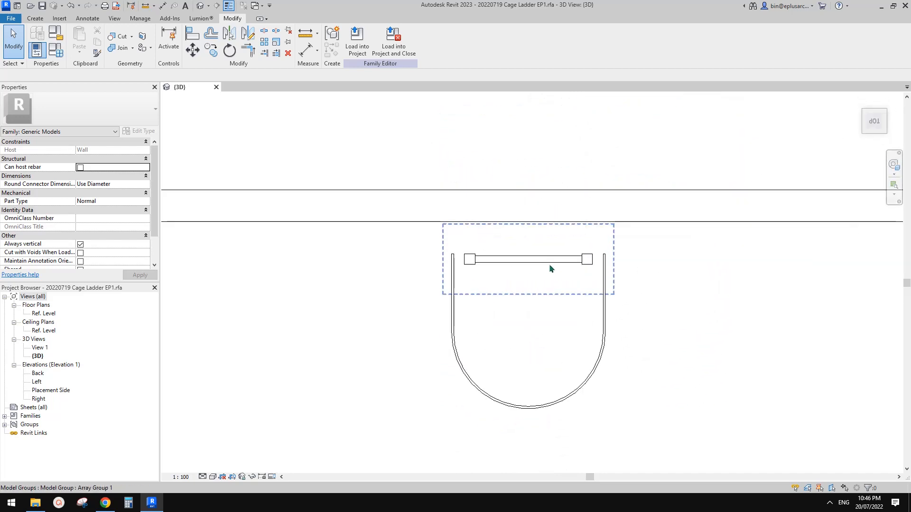
{"action": "scroll", "coordinate": [549, 264], "scroll_direction": "down", "scroll_amount": 3}
{"action": "scroll", "coordinate": [548, 264], "scroll_direction": "down", "scroll_amount": 2}
{"action": "middle_click_drag", "start_coordinate": [551, 319], "coordinate": [600, 203], "text": "shift"}
{"action": "scroll", "coordinate": [568, 263], "scroll_direction": "up", "scroll_amount": 5}
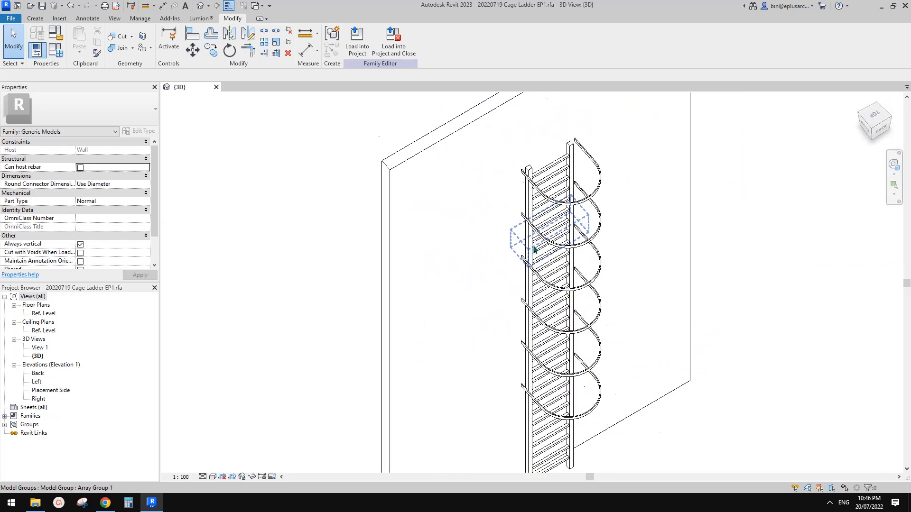
{"action": "scroll", "coordinate": [567, 264], "scroll_direction": "down", "scroll_amount": 4}
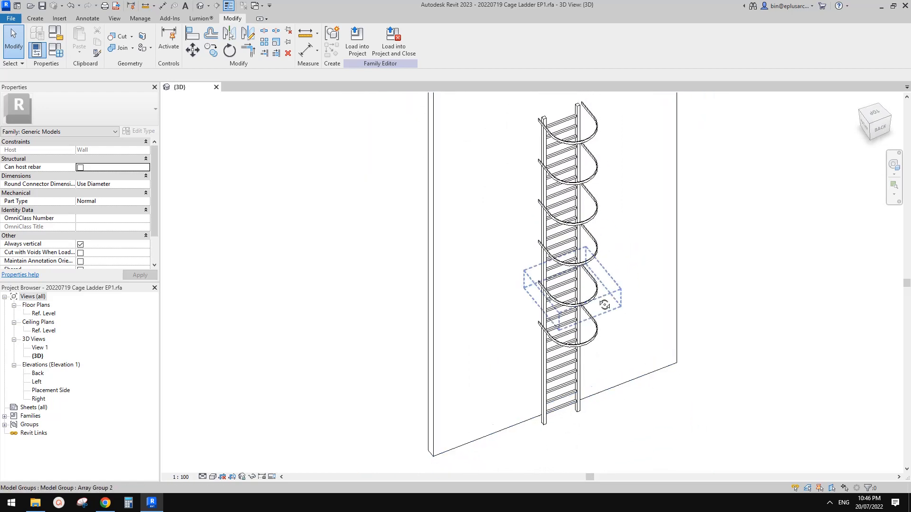
{"action": "scroll", "coordinate": [577, 304], "scroll_direction": "down", "scroll_amount": 2}
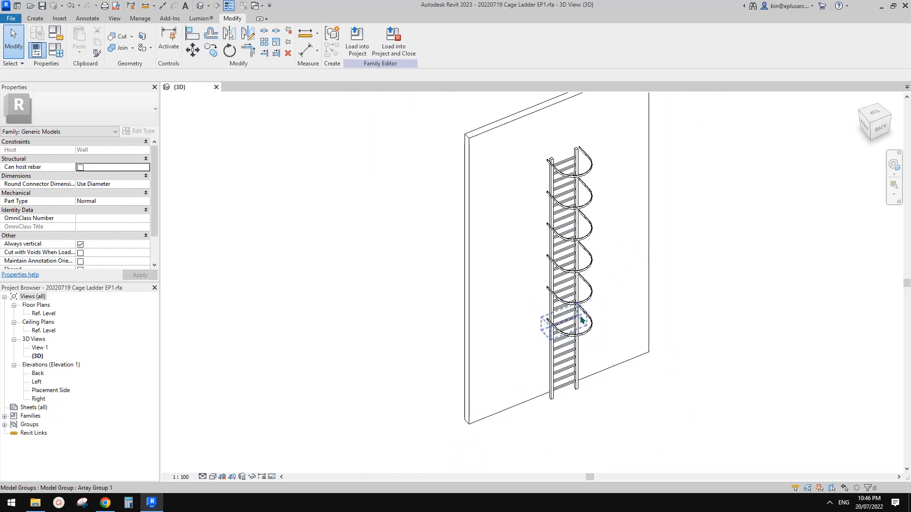
{"action": "mouse_move", "coordinate": [560, 320]}
{"action": "middle_mouse_down"}
{"action": "mouse_move", "coordinate": [610, 327]}
{"action": "mouse_move", "coordinate": [580, 315]}
{"action": "mouse_move", "coordinate": [569, 323]}
{"action": "middle_mouse_up"}
{"action": "scroll", "coordinate": [596, 338], "scroll_direction": "up", "scroll_amount": 2}
{"action": "middle_click_drag", "start_coordinate": [576, 231], "coordinate": [552, 249]}
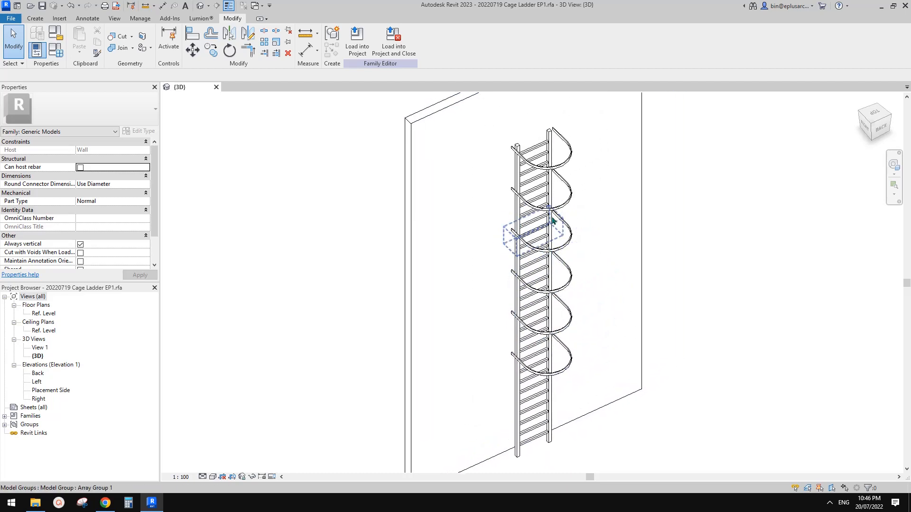
Examine the cage ladder's hoops against the wall from several 3D viewing angles.
{"action": "middle_click_drag", "start_coordinate": [552, 218], "coordinate": [539, 257]}
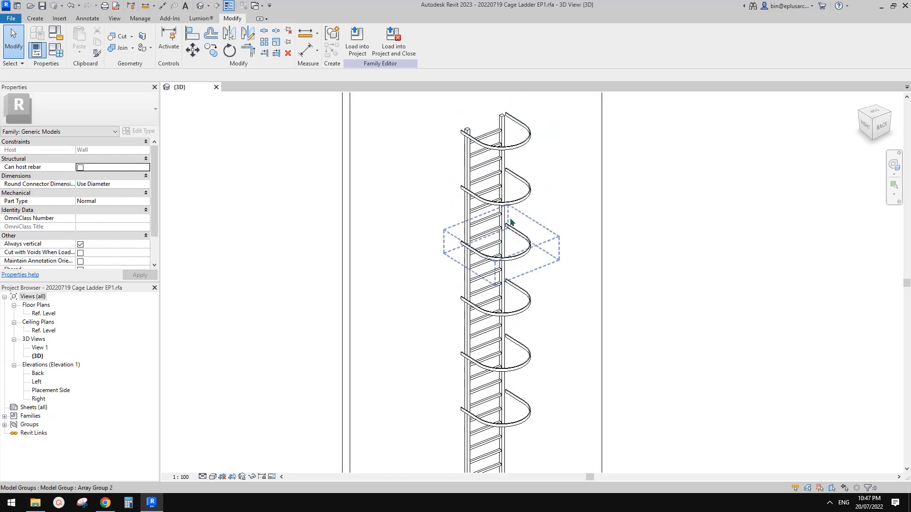
{"action": "middle_click_drag", "start_coordinate": [515, 227], "coordinate": [493, 217], "text": "shift"}
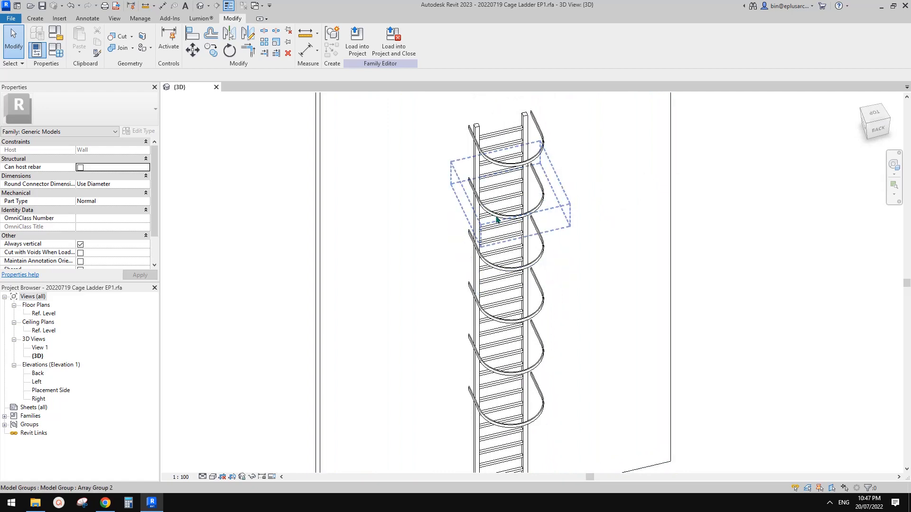
{"action": "middle_click_drag", "start_coordinate": [496, 218], "coordinate": [557, 271], "text": "shift"}
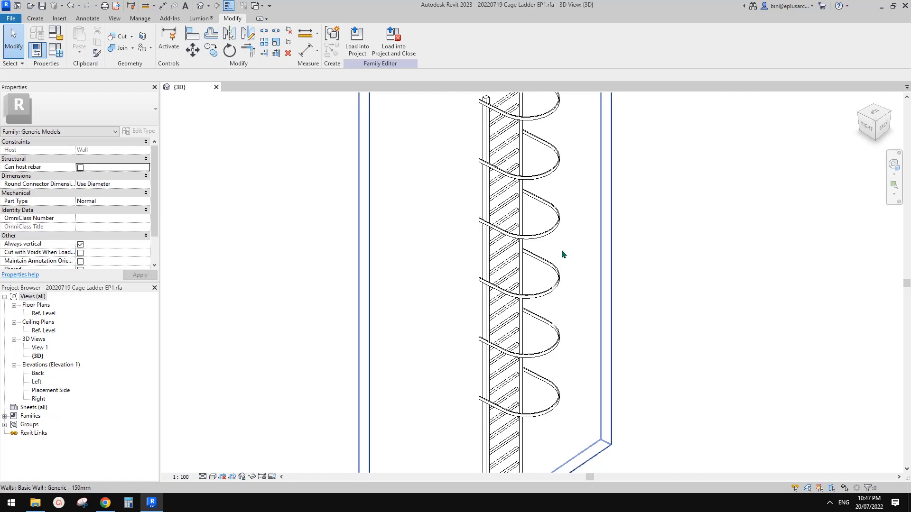
{"action": "middle_click_drag", "start_coordinate": [565, 253], "coordinate": [556, 262], "text": "shift"}
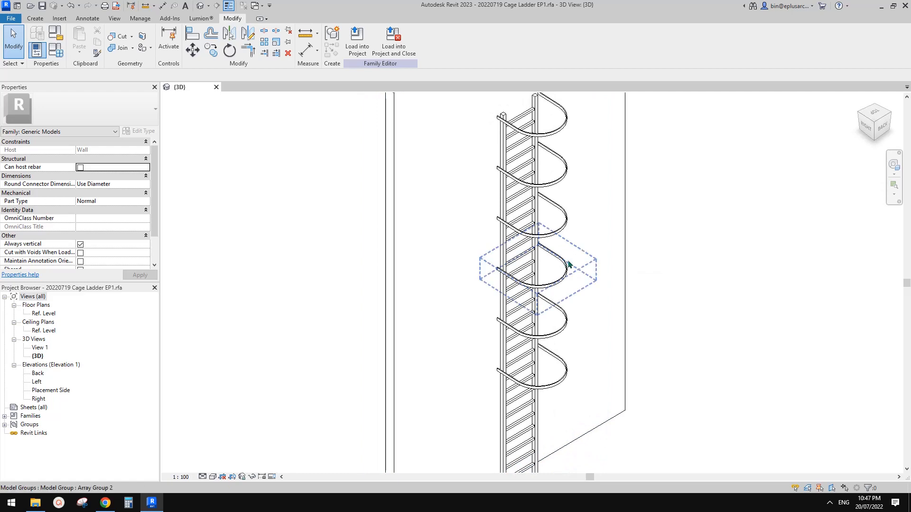
{"action": "mouse_move", "coordinate": [571, 268]}
{"action": "middle_mouse_down", "text": "shift"}
{"action": "mouse_move", "coordinate": [583, 277]}
{"action": "mouse_move", "coordinate": [565, 273]}
{"action": "middle_mouse_up", "text": "shift"}
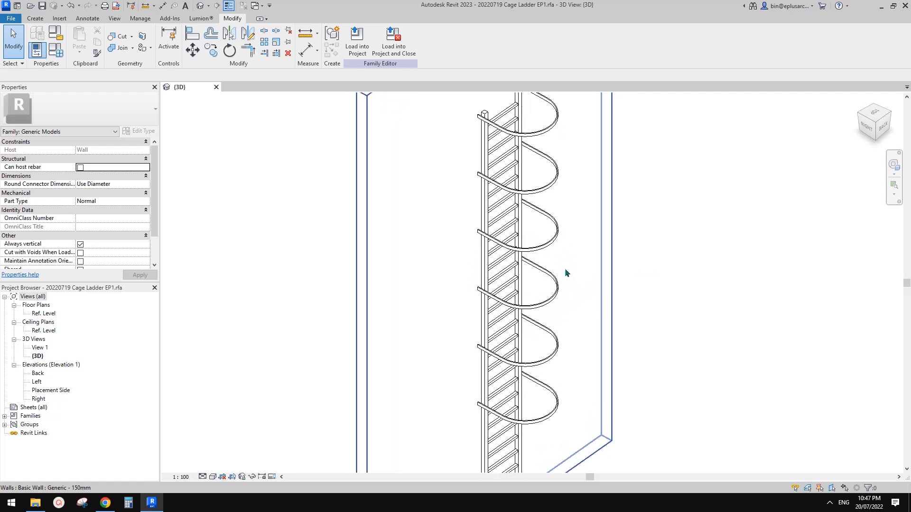
{"action": "left_click", "coordinate": [546, 252]}
{"action": "key", "text": "Escape"}
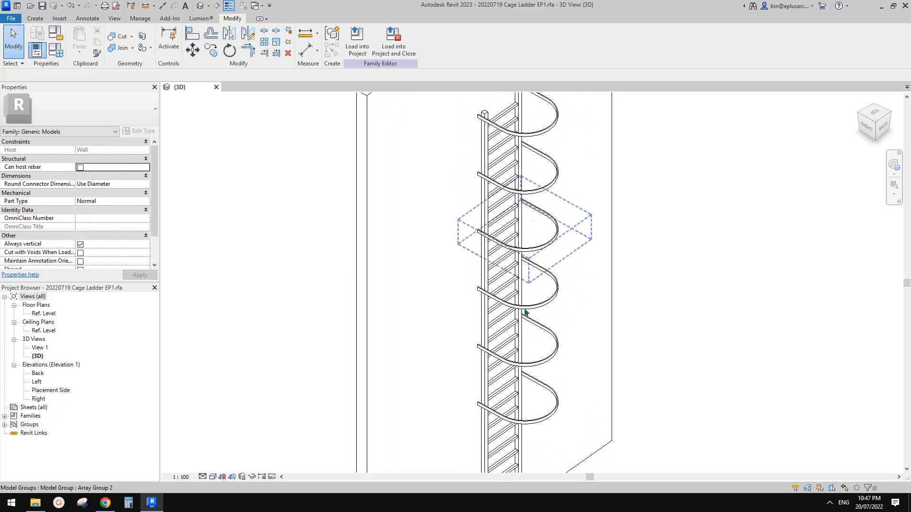
{"action": "middle_click_drag", "start_coordinate": [528, 300], "coordinate": [309, 153], "text": "shift"}
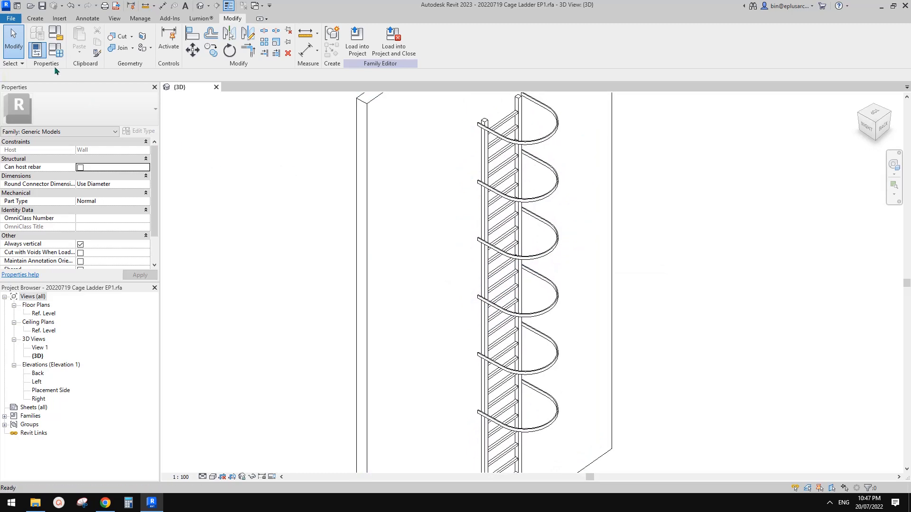
Flex the cage ladder's hoops by setting the D parameter to 1200 and inspecting them in 3D.
{"action": "left_click", "coordinate": [55, 52]}
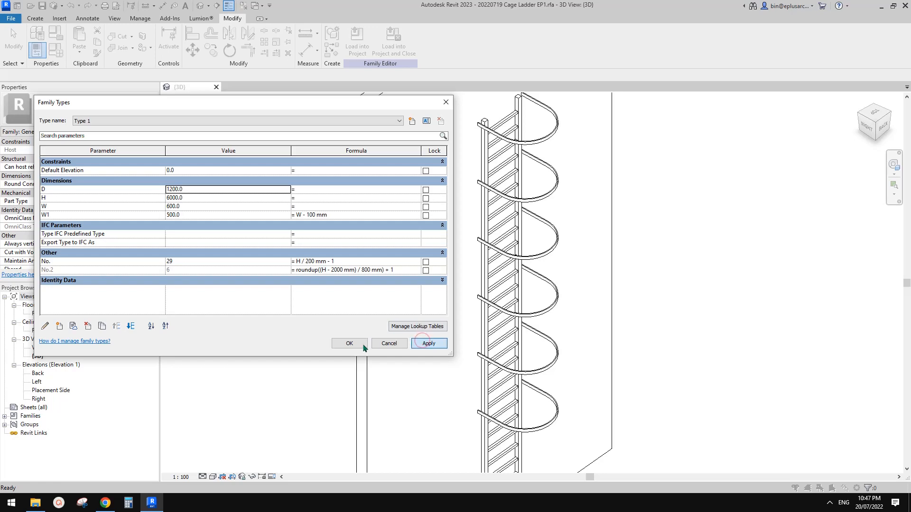
{"action": "left_click", "coordinate": [349, 344]}
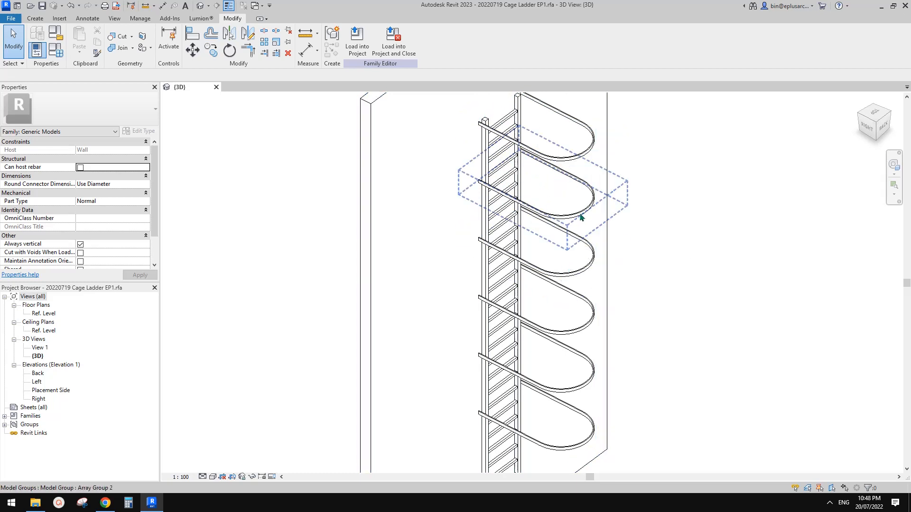
{"action": "middle_click_drag", "start_coordinate": [581, 212], "coordinate": [559, 258], "text": "shift"}
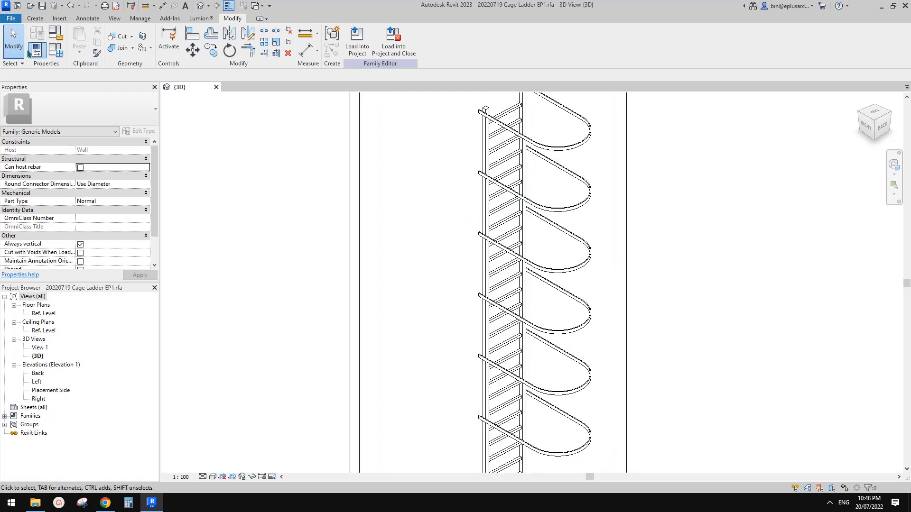
Set the cage ladder's D parameter to 600 and inspect the hoops in 3D.
{"action": "left_click", "coordinate": [61, 54]}
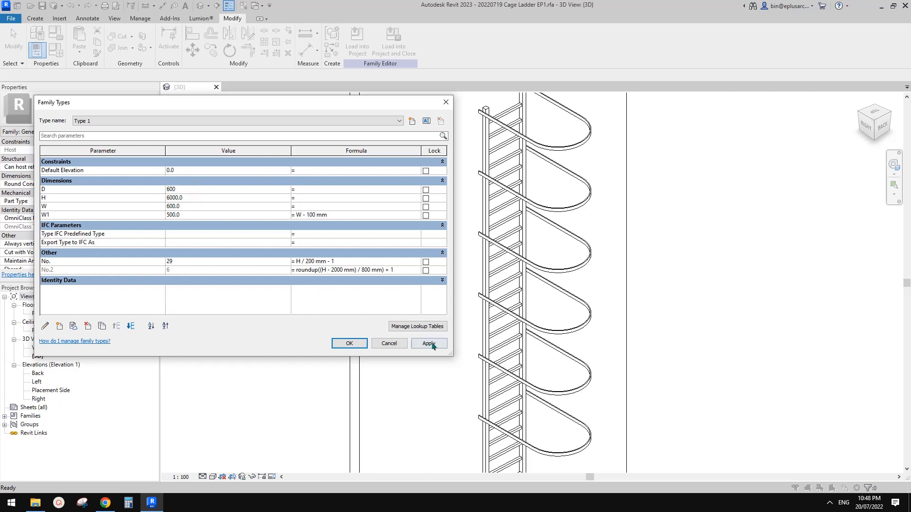
{"action": "left_click", "coordinate": [349, 344]}
{"action": "middle_click_drag", "start_coordinate": [355, 343], "coordinate": [546, 284], "text": "shift"}
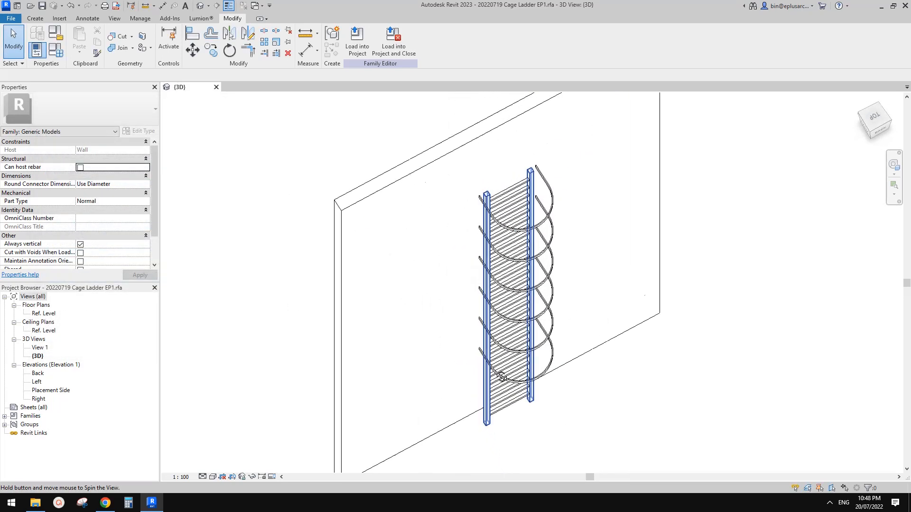
{"action": "scroll", "coordinate": [533, 238], "scroll_direction": "up", "scroll_amount": 5}
{"action": "middle_click_drag", "start_coordinate": [533, 239], "coordinate": [501, 170], "text": "shift"}
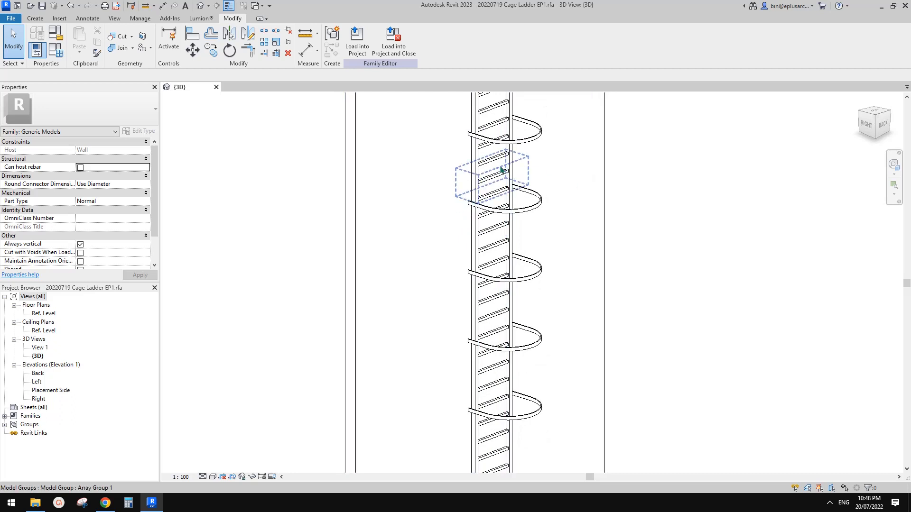
{"action": "scroll", "coordinate": [534, 139], "scroll_direction": "up", "scroll_amount": 2}
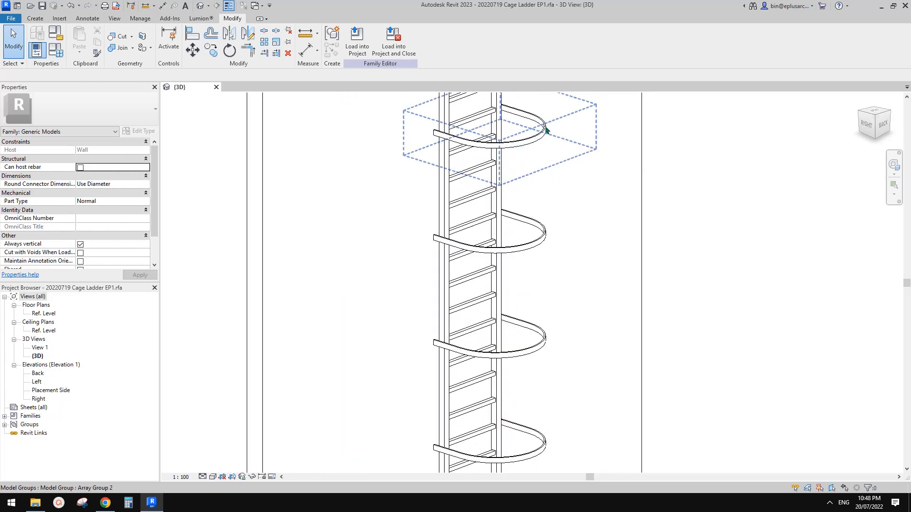
{"action": "scroll", "coordinate": [510, 145], "scroll_direction": "down", "scroll_amount": 2}
{"action": "middle_click_drag", "start_coordinate": [470, 202], "coordinate": [448, 224], "text": "shift"}
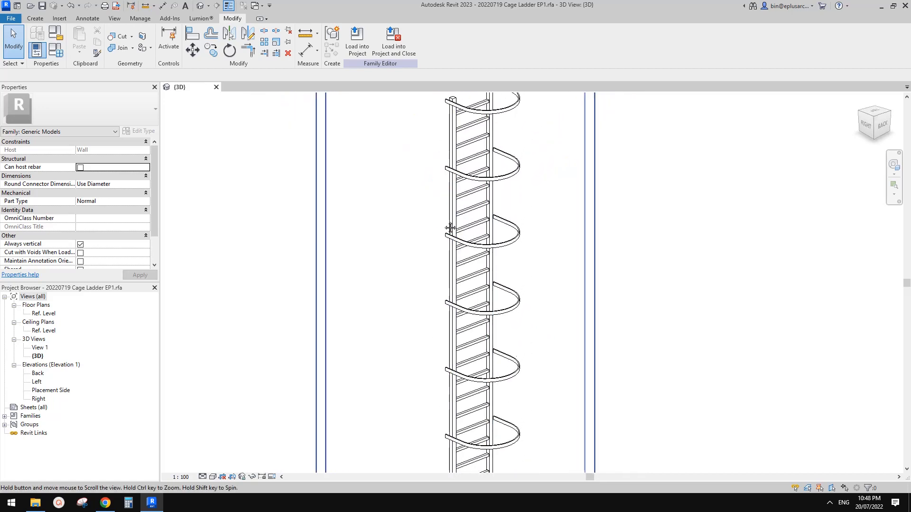
Create a new family from the Metric Generic Model face based.rft template.
{"action": "left_click", "coordinate": [10, 19]}
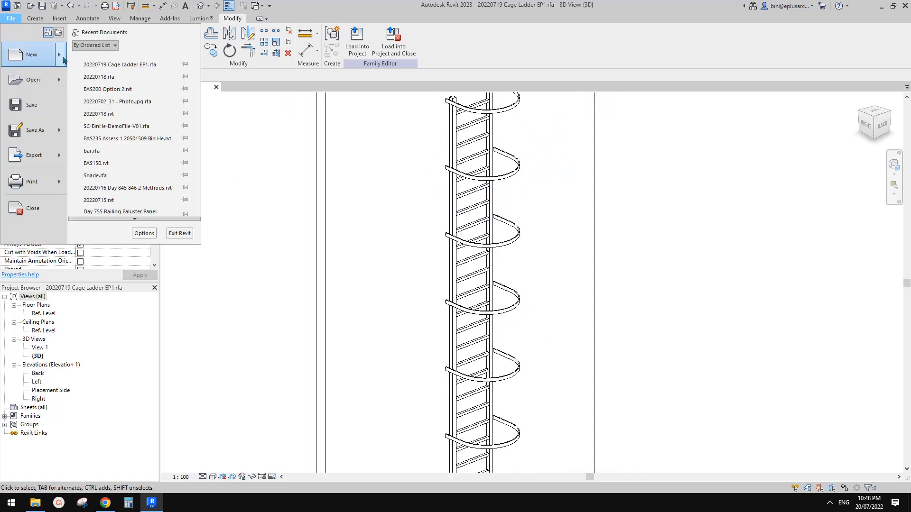
{"action": "mouse_move", "coordinate": [63, 60]}
{"action": "left_click", "coordinate": [128, 81]}
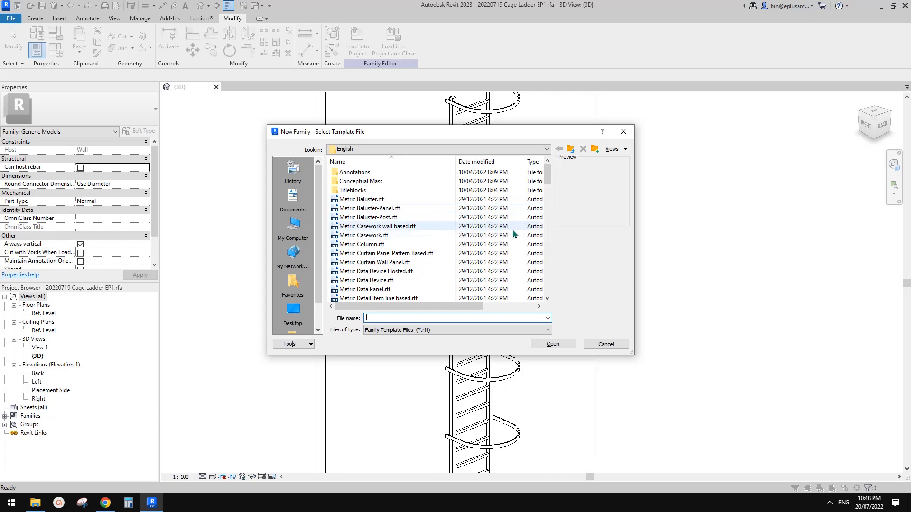
{"action": "scroll", "coordinate": [551, 217], "scroll_direction": "down", "scroll_amount": 7}
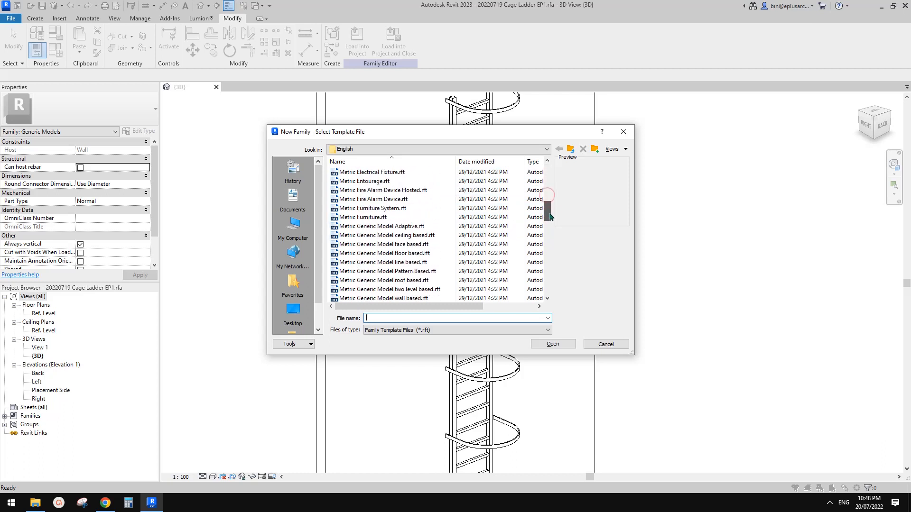
{"action": "scroll", "coordinate": [550, 216], "scroll_direction": "down", "scroll_amount": 1}
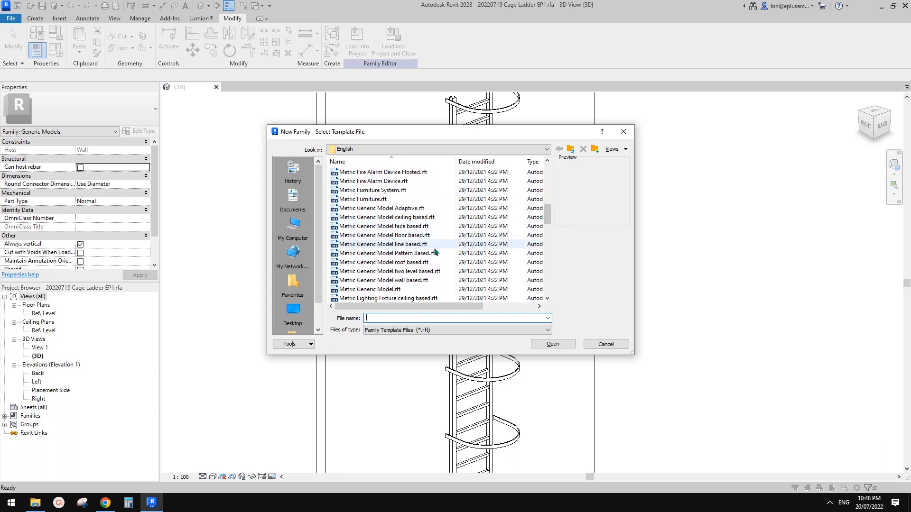
{"action": "left_click", "coordinate": [402, 227]}
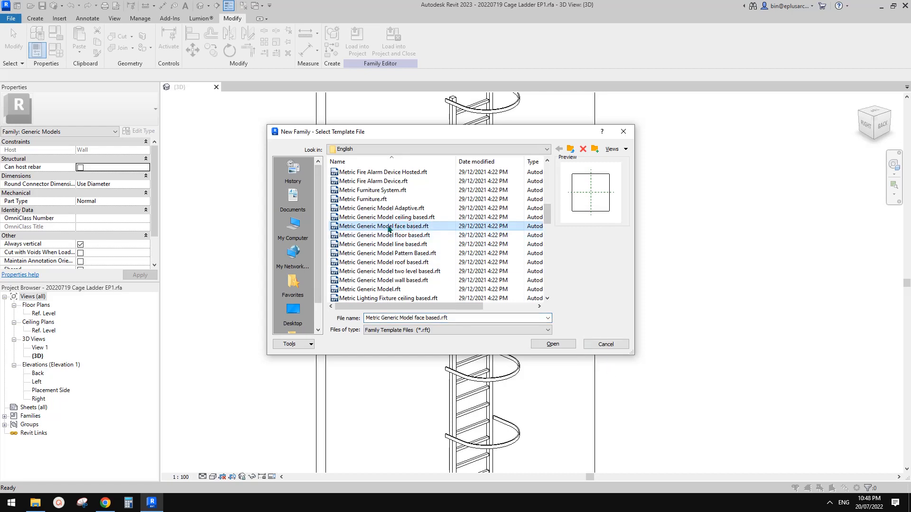
{"action": "left_click", "coordinate": [553, 344]}
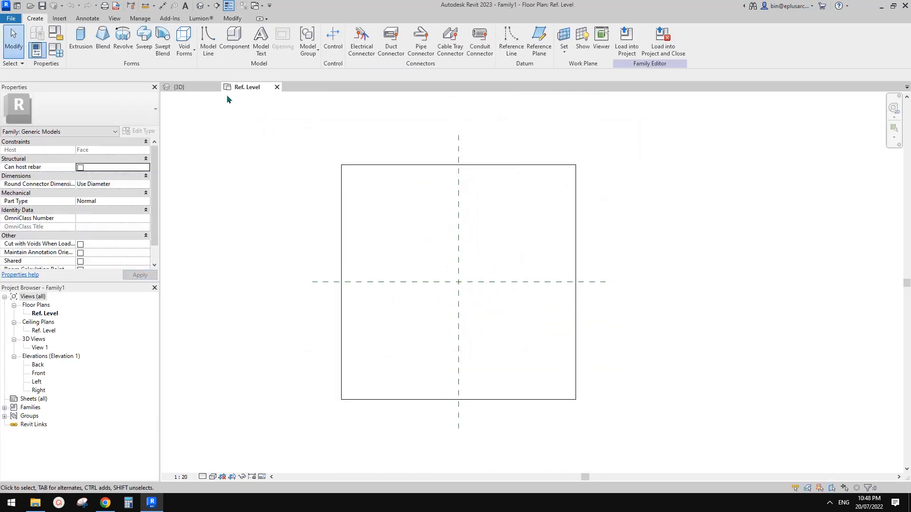
Return to the cage ladder's 3D view and examine the hoops from different angles.
{"action": "left_click", "coordinate": [179, 87]}
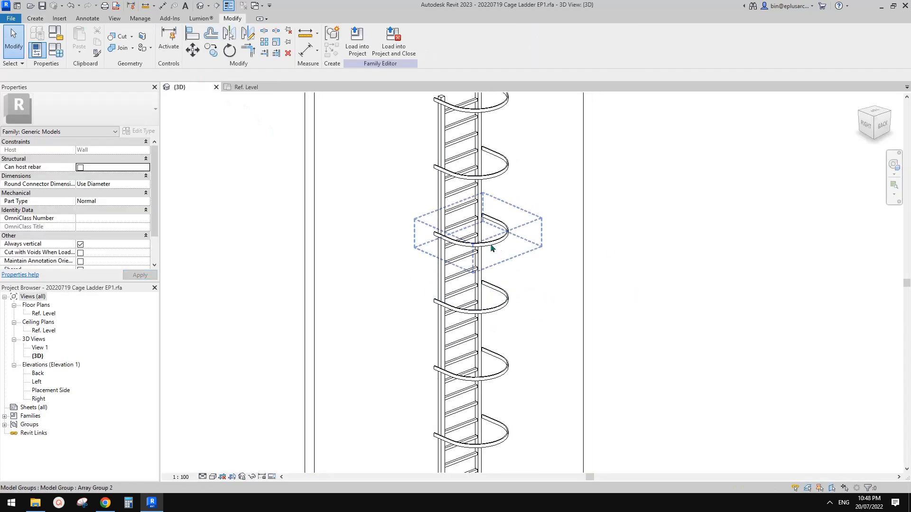
{"action": "middle_click_drag", "start_coordinate": [494, 251], "coordinate": [383, 326], "text": "shift"}
{"action": "middle_click_drag", "start_coordinate": [490, 275], "coordinate": [437, 248], "text": "shift"}
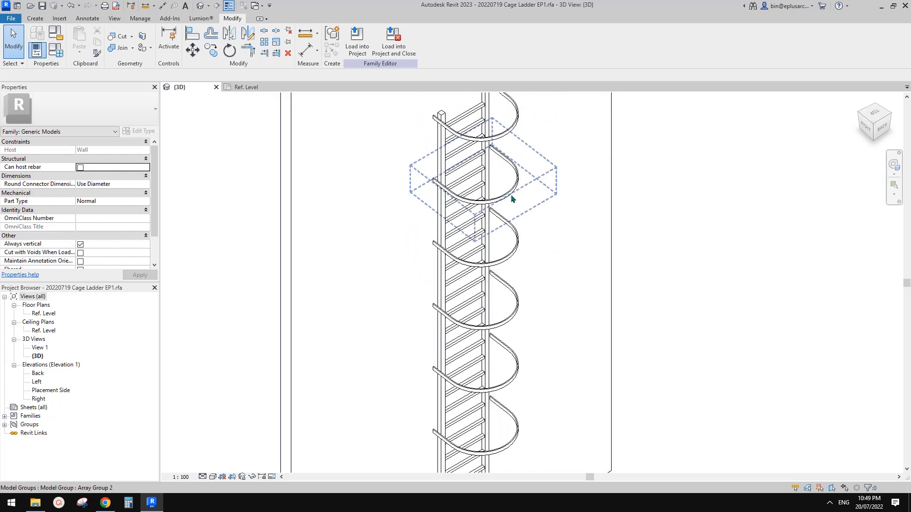
{"action": "middle_click_drag", "start_coordinate": [457, 198], "coordinate": [266, 87], "text": "shift"}
Draw two vertical reference planes, one on each side of the vertical centre plane, in the face-based family's Ref. Level plan.
{"action": "left_click", "coordinate": [252, 87]}
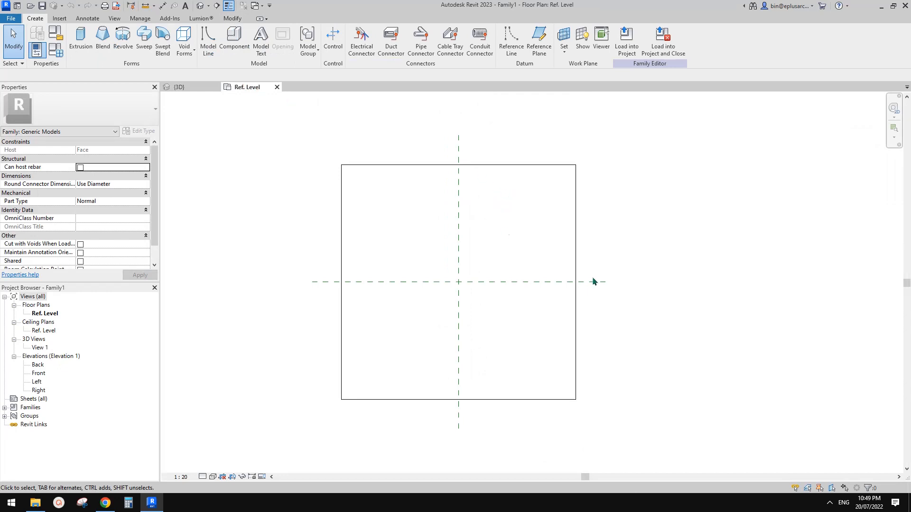
{"action": "middle_click_drag", "start_coordinate": [431, 266], "coordinate": [436, 275]}
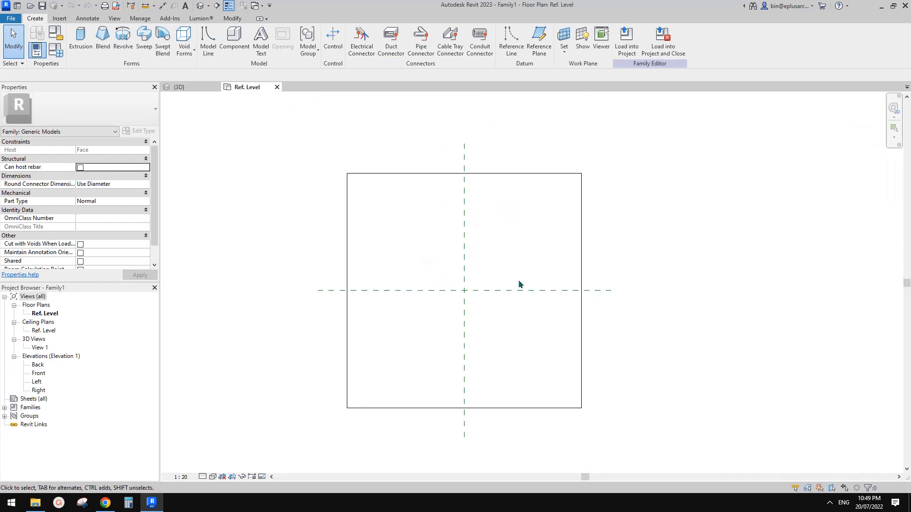
{"action": "middle_click_drag", "start_coordinate": [519, 285], "coordinate": [471, 325]}
{"action": "key", "text": "r"}
{"action": "key", "text": "p"}
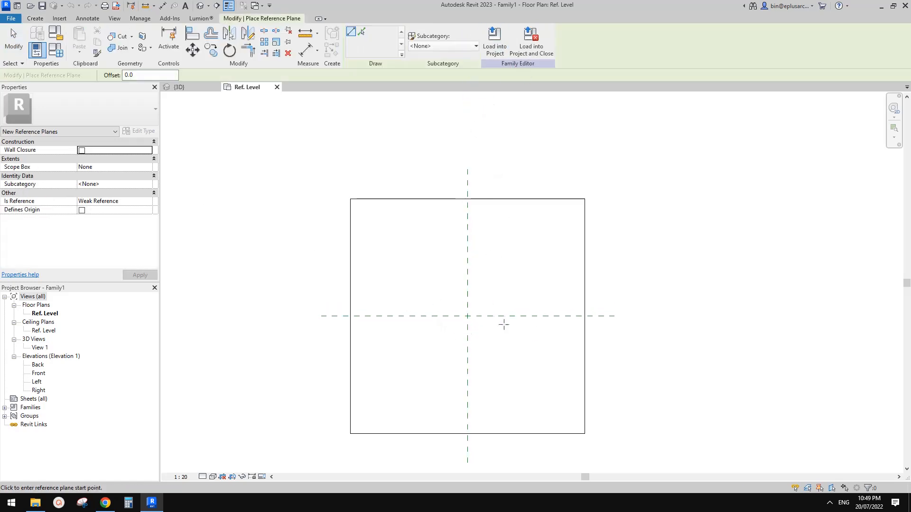
{"action": "middle_click_drag", "start_coordinate": [487, 326], "coordinate": [452, 352]}
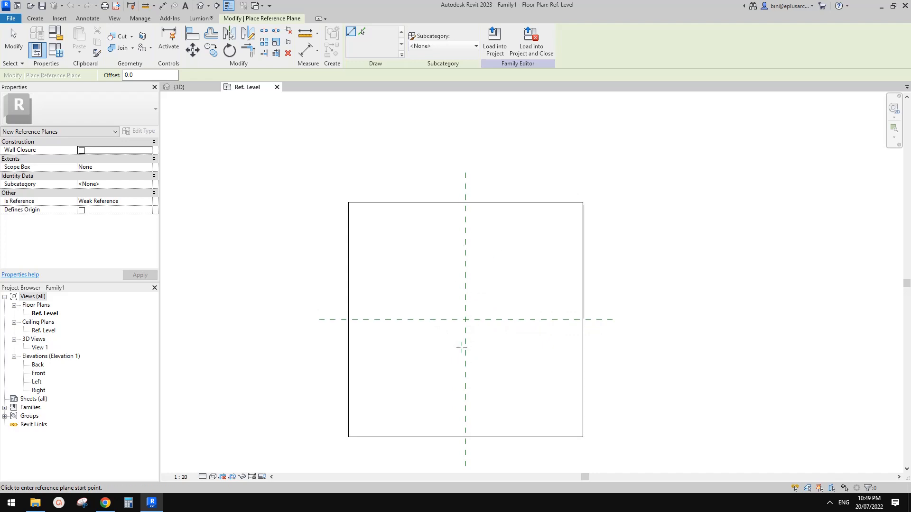
{"action": "left_click", "coordinate": [458, 415]}
{"action": "left_click", "coordinate": [457, 217]}
{"action": "left_click", "coordinate": [479, 415]}
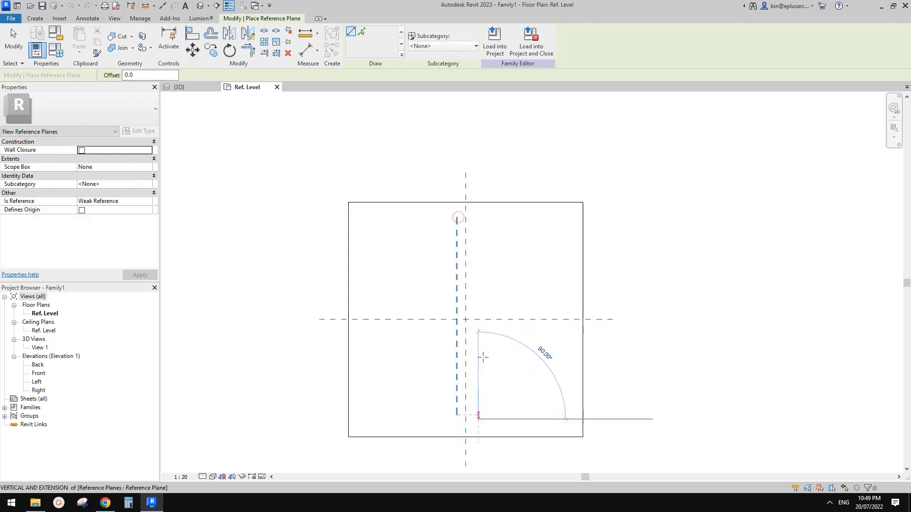
{"action": "left_click", "coordinate": [478, 218]}
{"action": "key", "text": "Escape"}
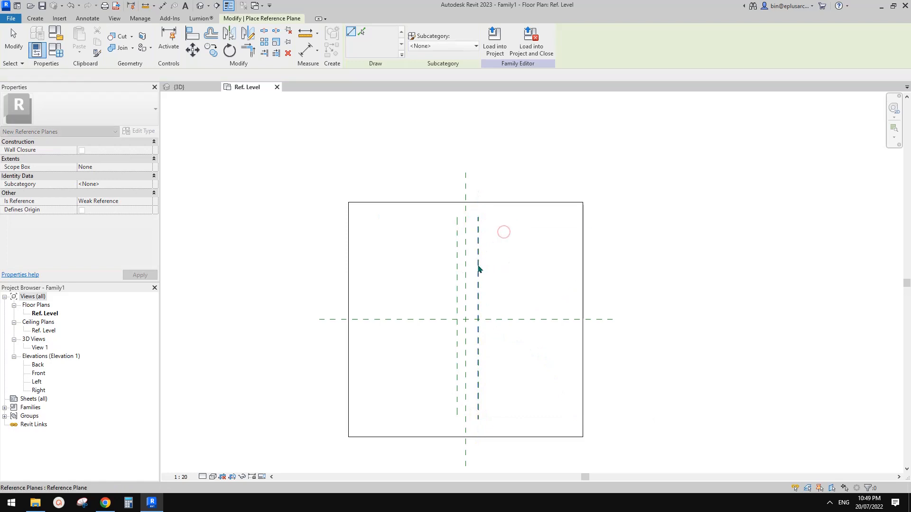
Delete the two added vertical reference planes.
{"action": "left_click", "coordinate": [478, 264]}
{"action": "key", "text": "Delete"}
{"action": "left_click", "coordinate": [456, 264]}
{"action": "key", "text": "Delete"}
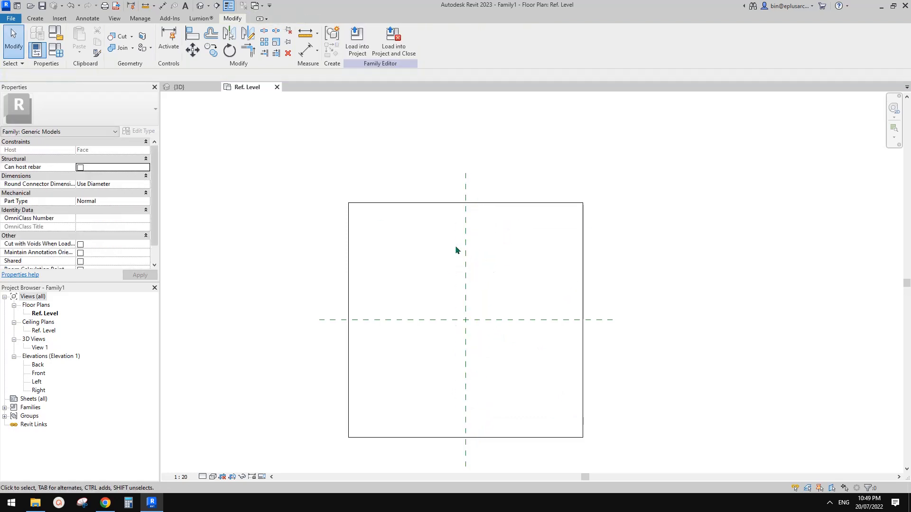
Draw two vertical and two horizontal reference planes around the intersection of the centre planes.
{"action": "key", "text": "r"}
{"action": "key", "text": "p"}
{"action": "left_click", "coordinate": [453, 364]}
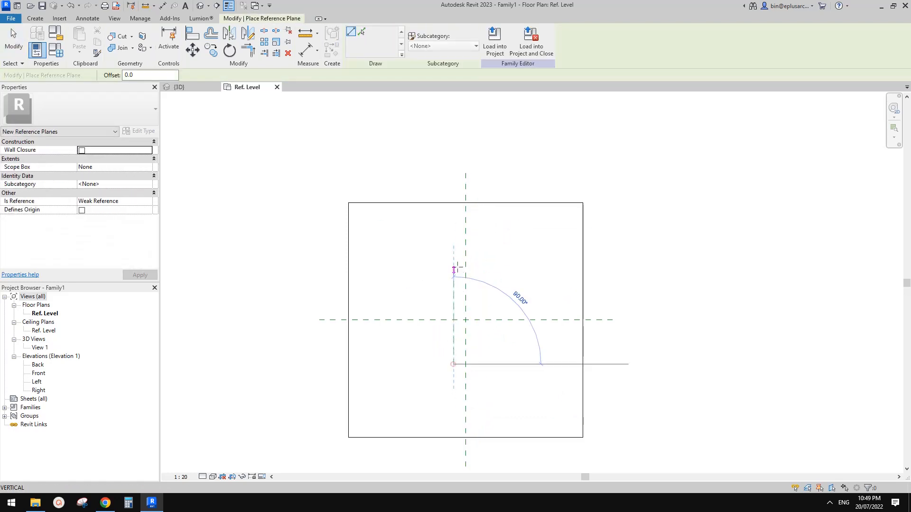
{"action": "left_click", "coordinate": [453, 256]}
{"action": "left_click", "coordinate": [483, 357]}
{"action": "left_click", "coordinate": [483, 269]}
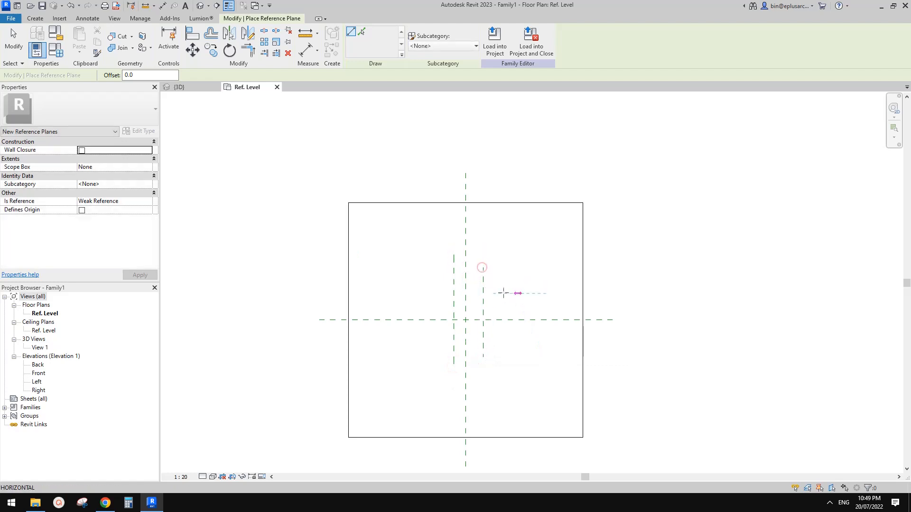
{"action": "left_click", "coordinate": [522, 293]}
{"action": "left_click", "coordinate": [432, 293]}
{"action": "left_click", "coordinate": [436, 338]}
{"action": "left_click", "coordinate": [512, 339]}
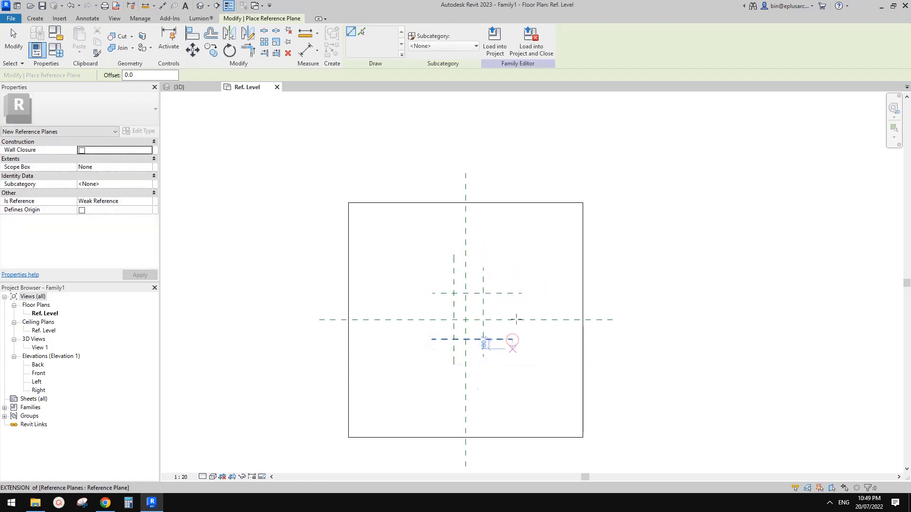
{"action": "key", "text": "Escape"}
{"action": "key", "text": "Escape"}
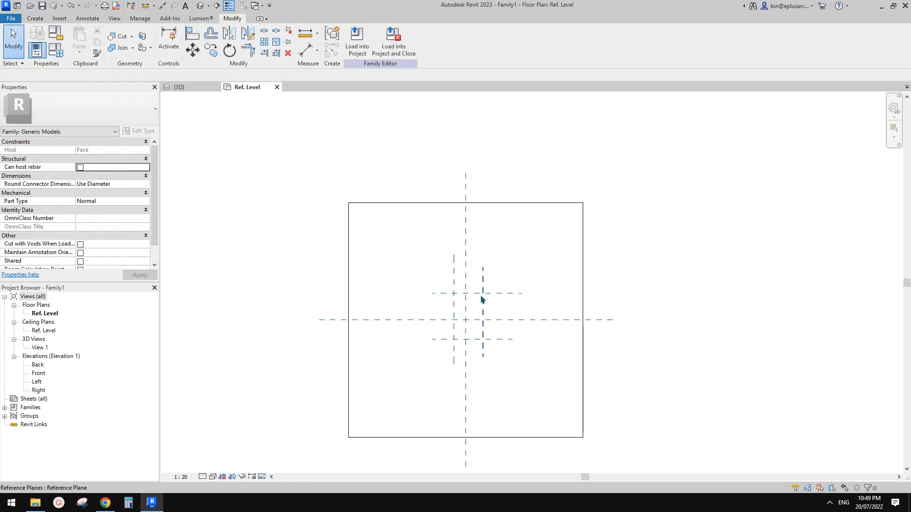
Delete the four added reference planes around the centre intersection.
{"action": "left_click_drag", "start_coordinate": [407, 238], "coordinate": [554, 412]}
{"action": "key", "text": "Delete"}
{"action": "middle_click_drag", "start_coordinate": [519, 368], "coordinate": [521, 385]}
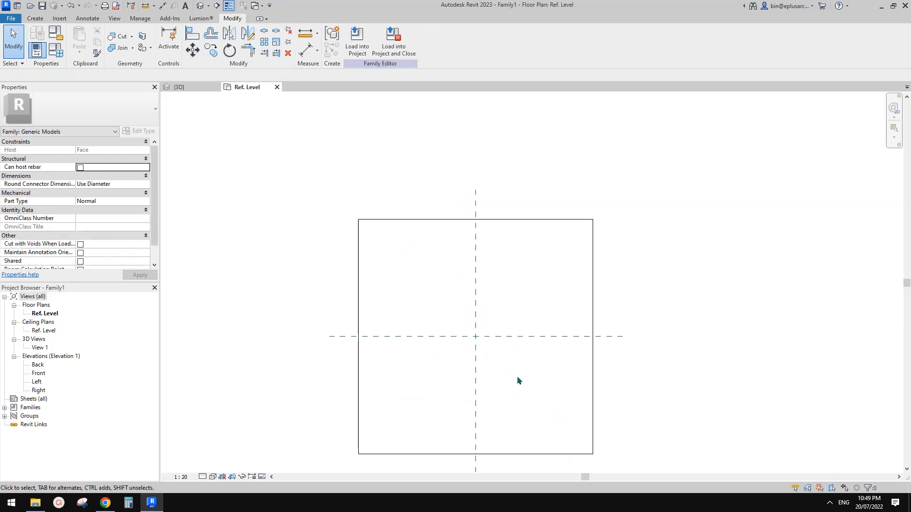
{"action": "middle_click_drag", "start_coordinate": [507, 385], "coordinate": [469, 335]}
{"action": "left_click", "coordinate": [200, 86]}
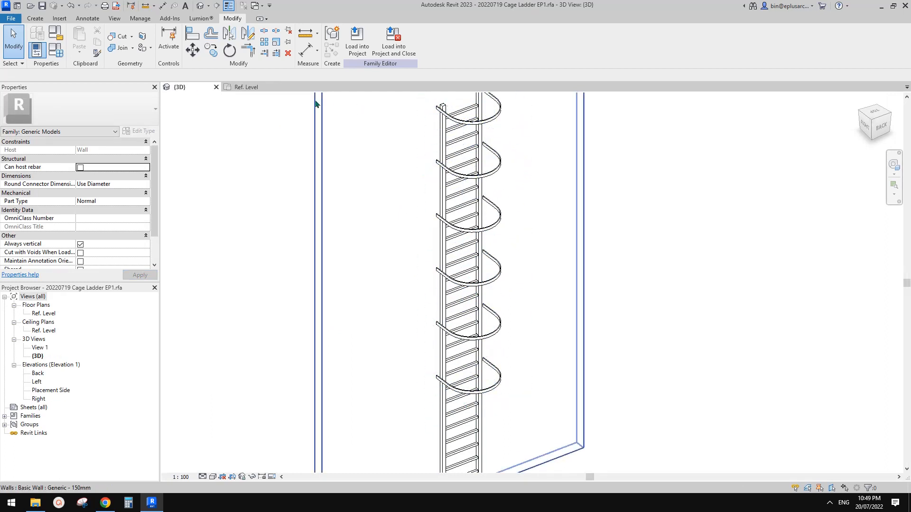
{"action": "left_click", "coordinate": [239, 89]}
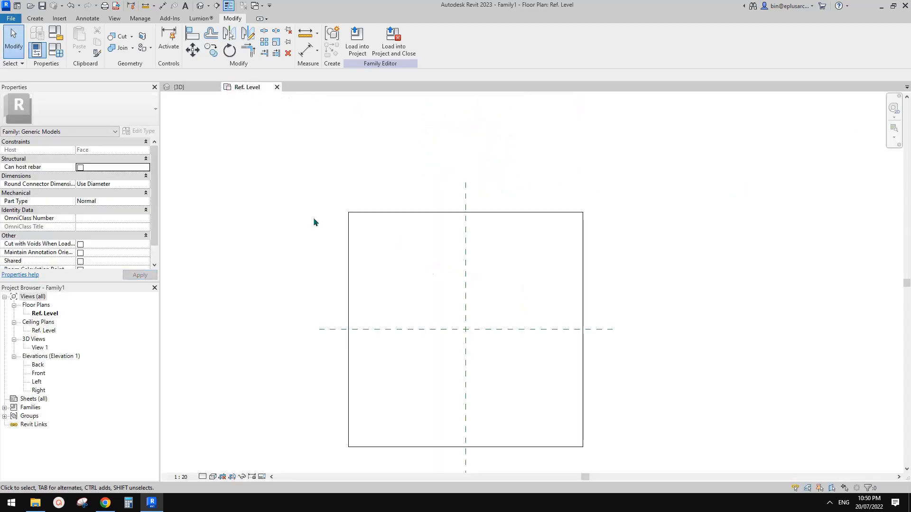
Draw a horizontal reference line about 100 mm long, about 740 mm above the horizontal centre plane, ending at the vertical centre plane.
{"action": "left_click", "coordinate": [36, 18]}
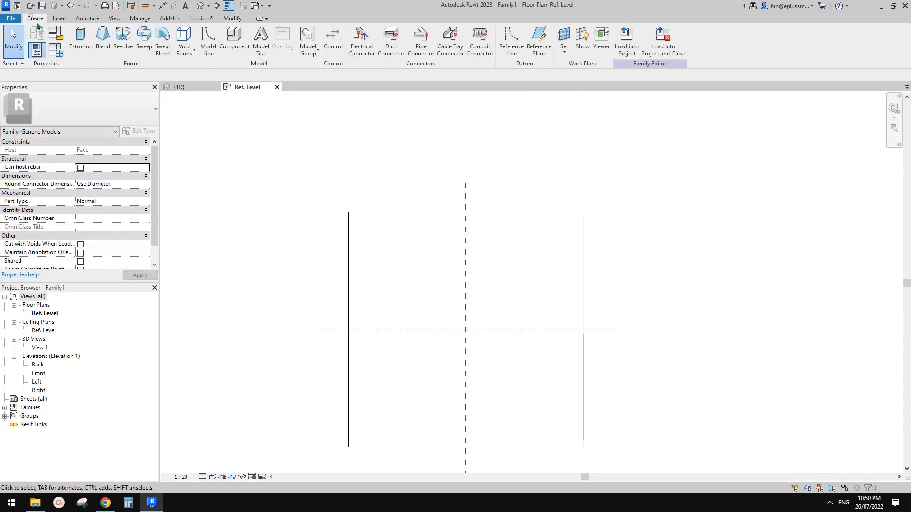
{"action": "left_click", "coordinate": [512, 41]}
{"action": "scroll", "coordinate": [505, 308], "scroll_direction": "up", "scroll_amount": 2}
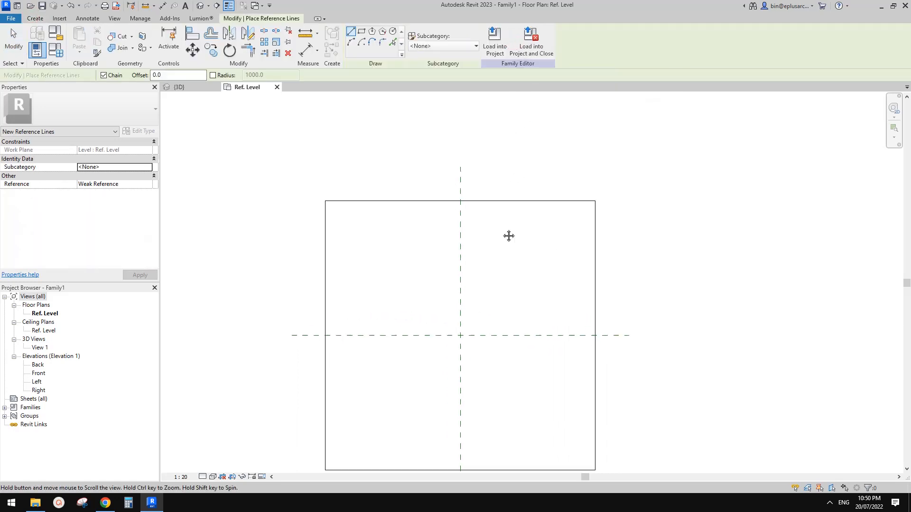
{"action": "left_click", "coordinate": [457, 221]}
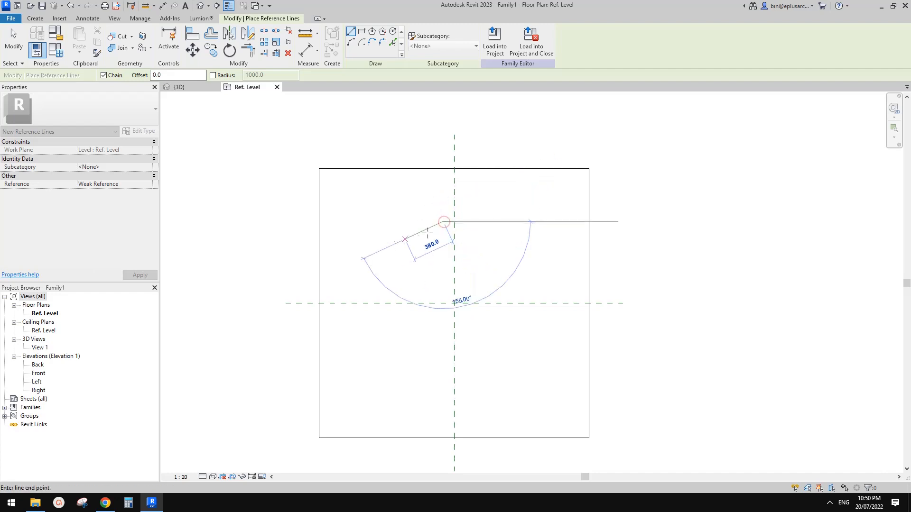
{"action": "scroll", "coordinate": [443, 214], "scroll_direction": "up", "scroll_amount": 1}
{"action": "left_click", "coordinate": [442, 221]}
{"action": "key", "text": "Escape"}
{"action": "key", "text": "Escape"}
Move the short reference line so that its midpoint sits on the vertical centre plane.
{"action": "left_click", "coordinate": [445, 219]}
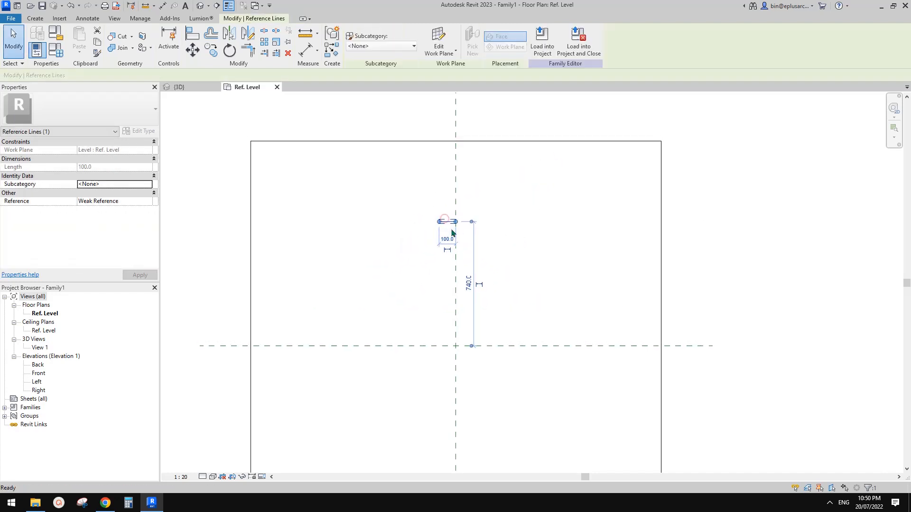
{"action": "scroll", "coordinate": [447, 223], "scroll_direction": "up", "scroll_amount": 1}
{"action": "key", "text": "m"}
{"action": "key", "text": "v"}
{"action": "left_click", "coordinate": [447, 223]}
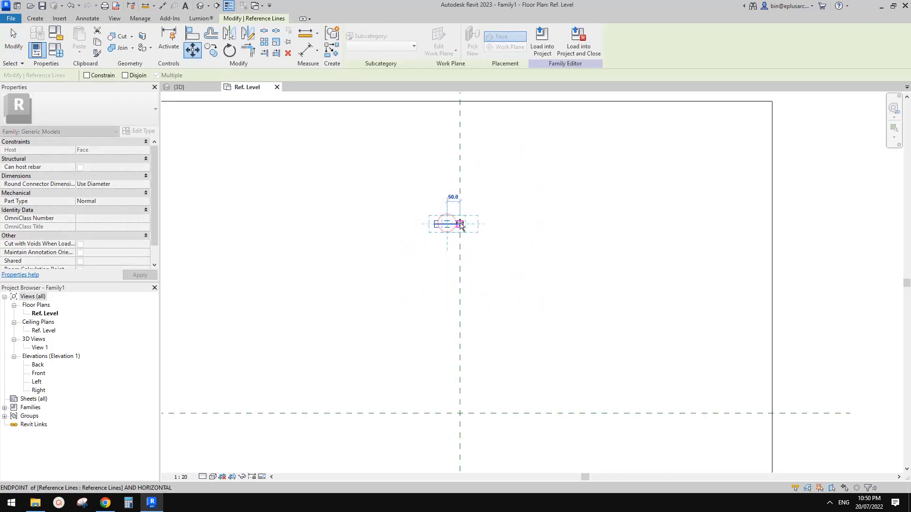
{"action": "left_click", "coordinate": [461, 224]}
{"action": "scroll", "coordinate": [453, 246], "scroll_direction": "down", "scroll_amount": 3}
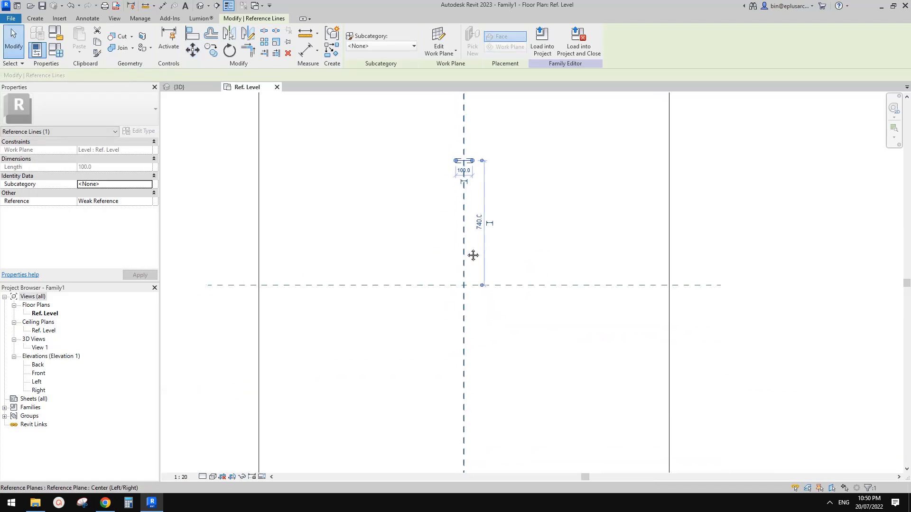
Mirror the short reference line about the horizontal centre plane, keeping the original.
{"action": "key", "text": "m"}
{"action": "key", "text": "m"}
{"action": "left_click", "coordinate": [551, 269]}
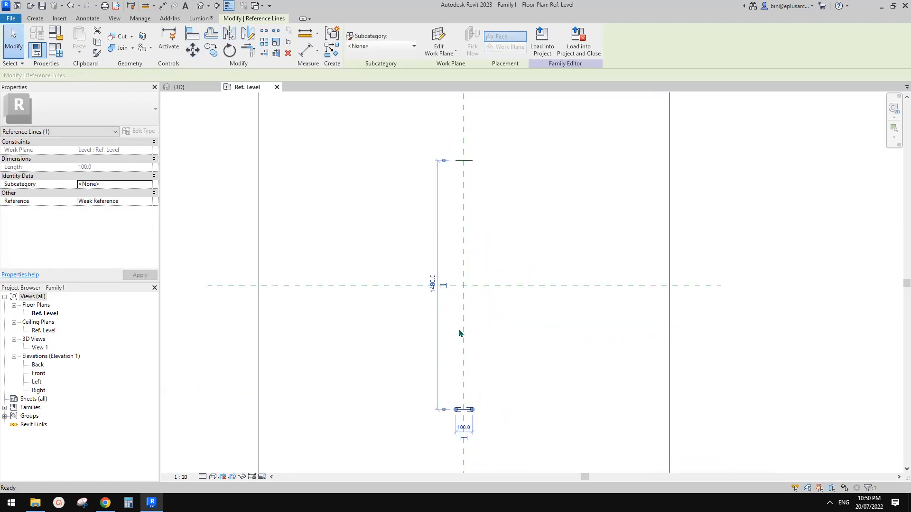
{"action": "key", "text": "Escape"}
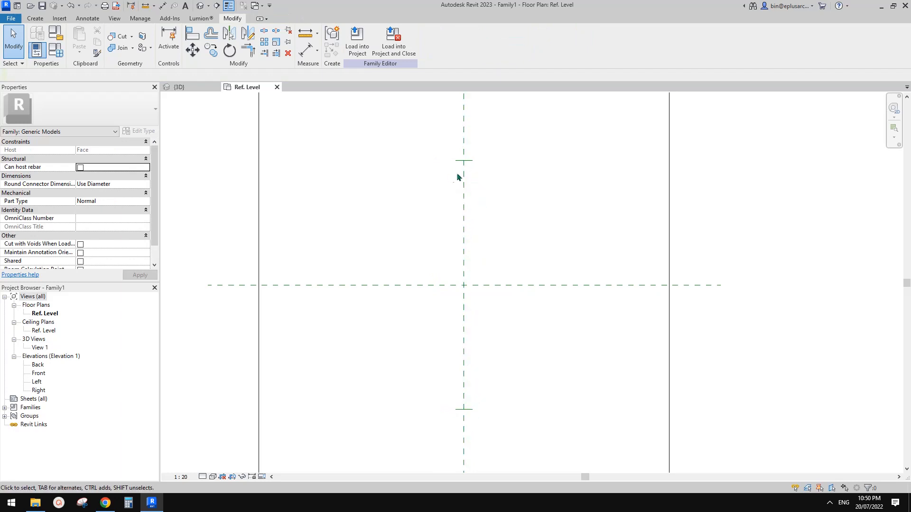
Draw a vertical reference line connecting the midpoints of the two short horizontal reference lines.
{"action": "left_click", "coordinate": [36, 18]}
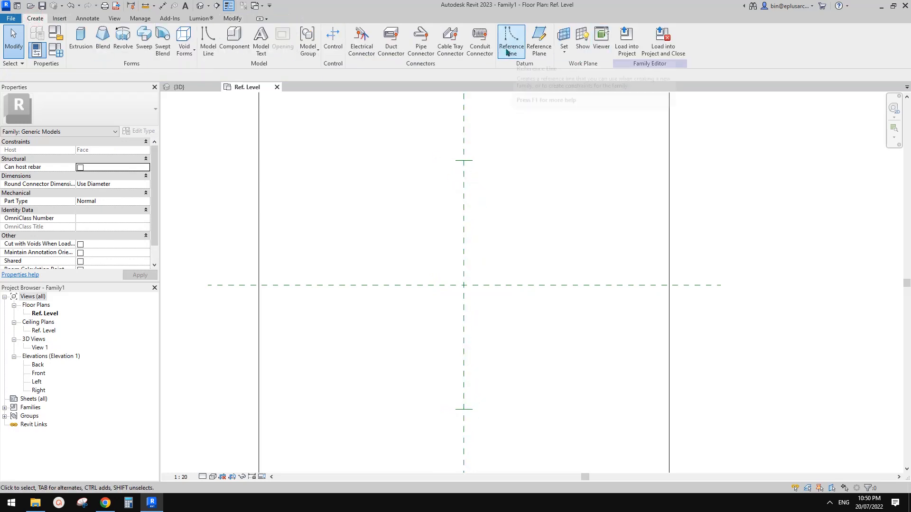
{"action": "scroll", "coordinate": [424, 161], "scroll_direction": "down", "scroll_amount": 2}
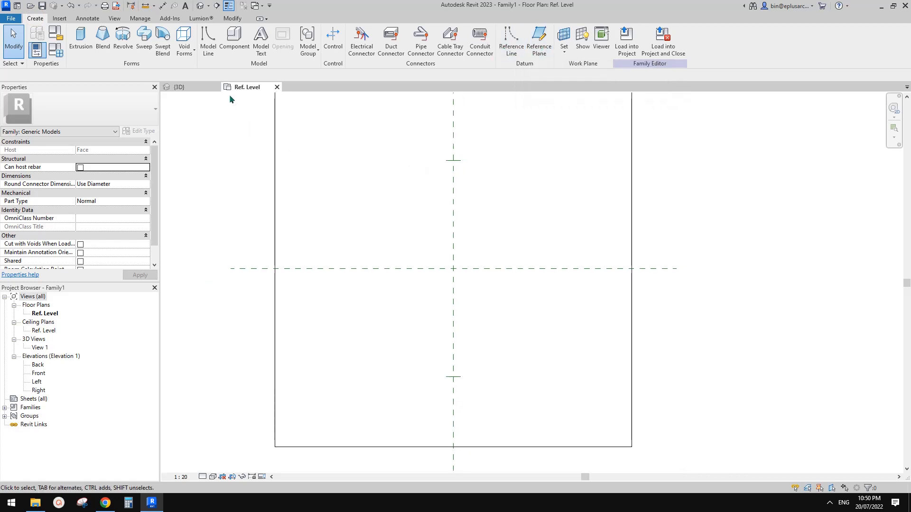
{"action": "left_click", "coordinate": [511, 38]}
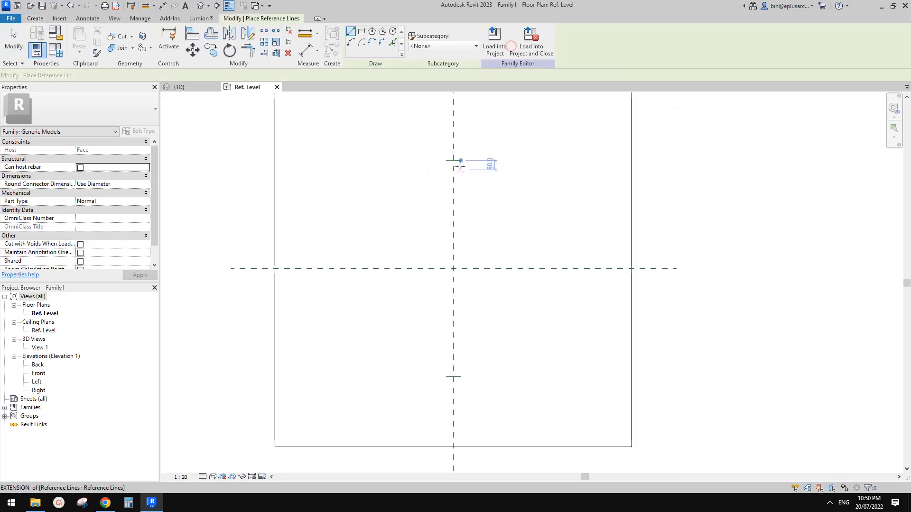
{"action": "left_click", "coordinate": [453, 160]}
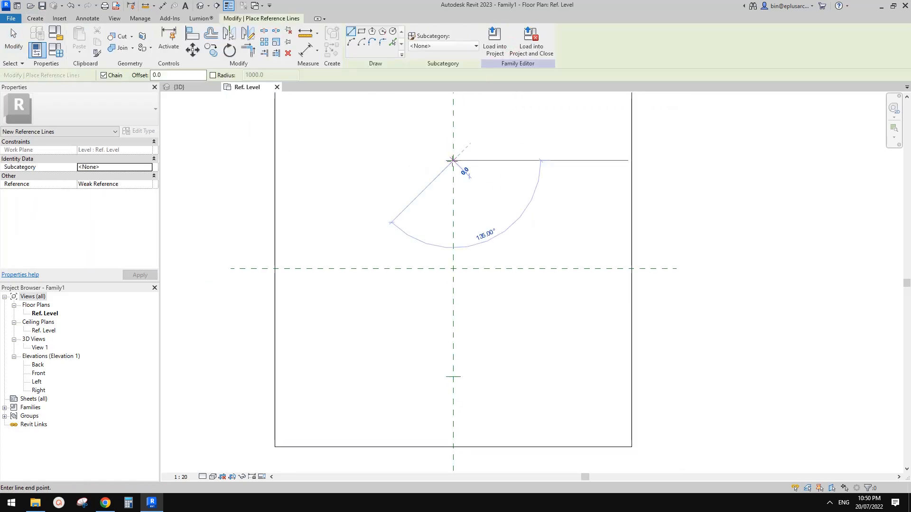
{"action": "left_click", "coordinate": [453, 377]}
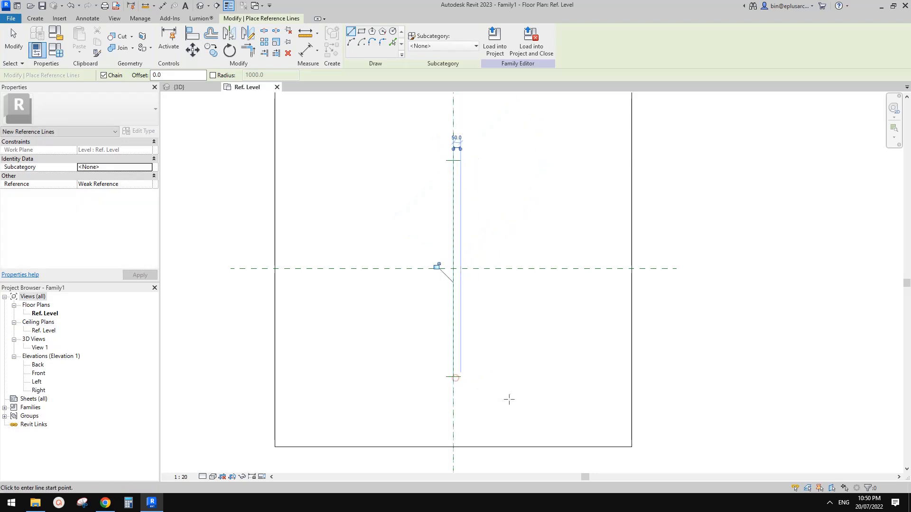
{"action": "scroll", "coordinate": [481, 301], "scroll_direction": "up", "scroll_amount": 1}
{"action": "key", "text": "Escape"}
{"action": "key", "text": "Escape"}
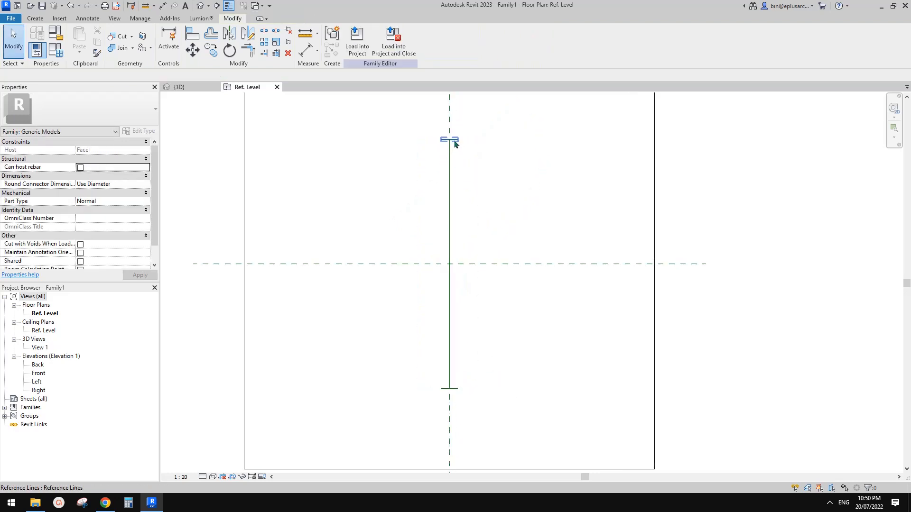
Align and lock both ends of the vertical reference line to the upper and lower short reference lines.
{"action": "scroll", "coordinate": [451, 142], "scroll_direction": "up", "scroll_amount": 3}
{"action": "key", "text": "a"}
{"action": "key", "text": "l"}
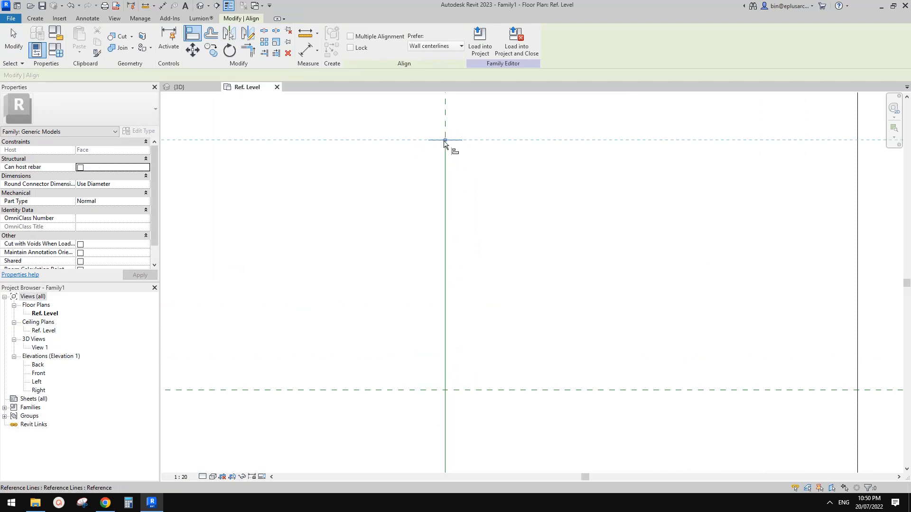
{"action": "left_click", "coordinate": [445, 140]}
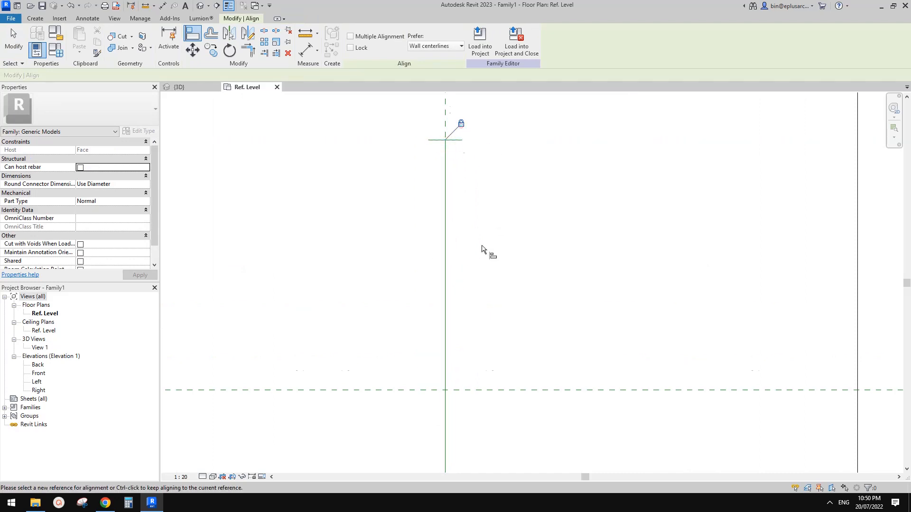
{"action": "scroll", "coordinate": [479, 265], "scroll_direction": "down", "scroll_amount": 3}
{"action": "scroll", "coordinate": [472, 355], "scroll_direction": "up", "scroll_amount": 3}
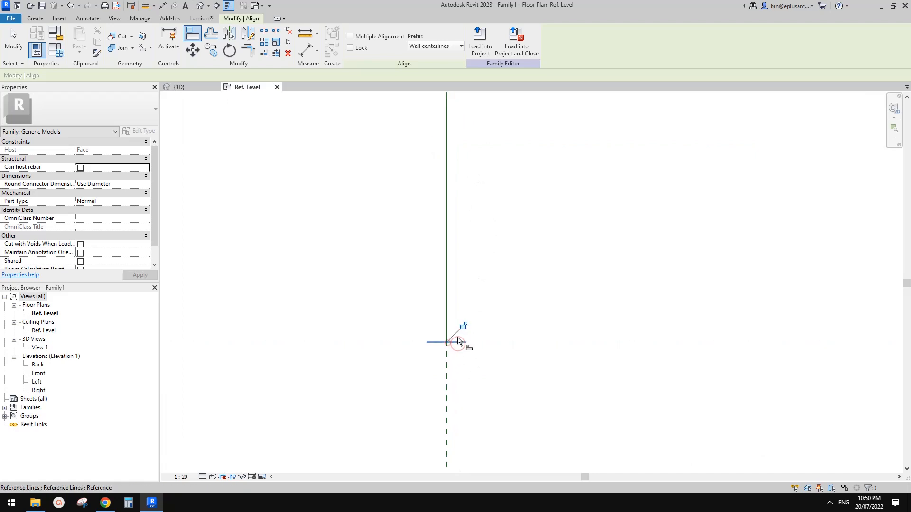
{"action": "scroll", "coordinate": [468, 254], "scroll_direction": "down", "scroll_amount": 3}
{"action": "middle_click_drag", "start_coordinate": [513, 184], "coordinate": [516, 215]}
{"action": "middle_click_drag", "start_coordinate": [439, 196], "coordinate": [445, 206]}
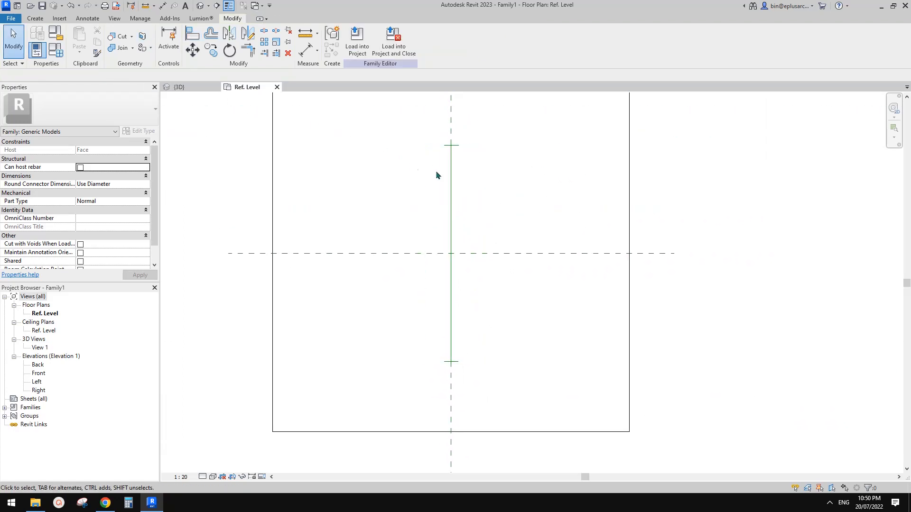
{"action": "middle_click_drag", "start_coordinate": [430, 174], "coordinate": [429, 173]}
Start a sweep and pick the vertical reference line as its path.
{"action": "left_click", "coordinate": [41, 18]}
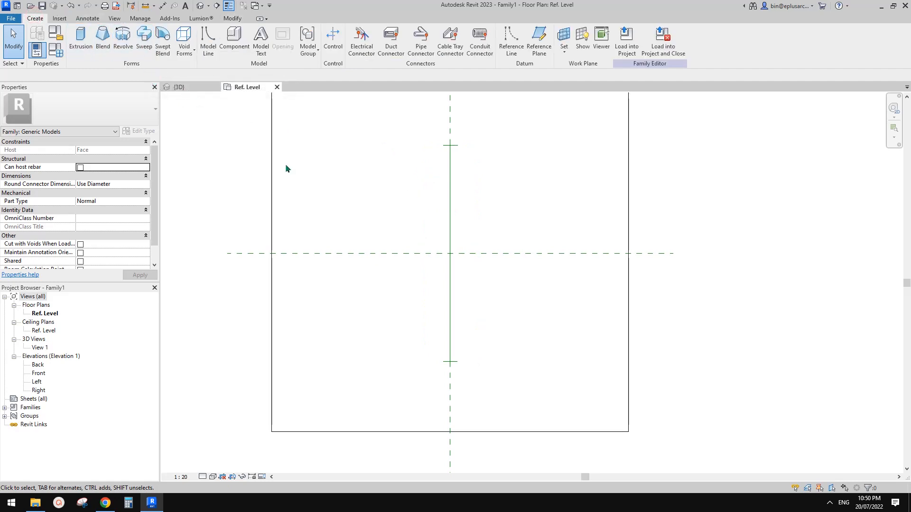
{"action": "left_click", "coordinate": [143, 37]}
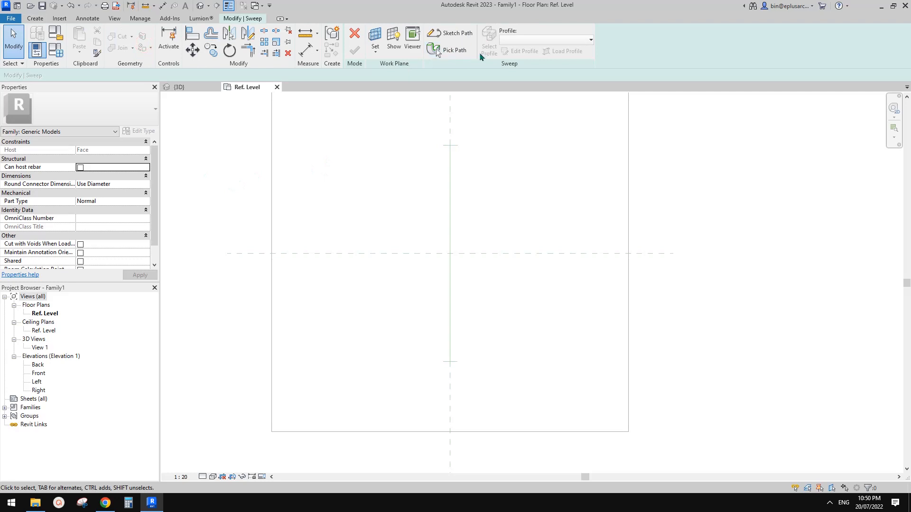
{"action": "left_click", "coordinate": [454, 52]}
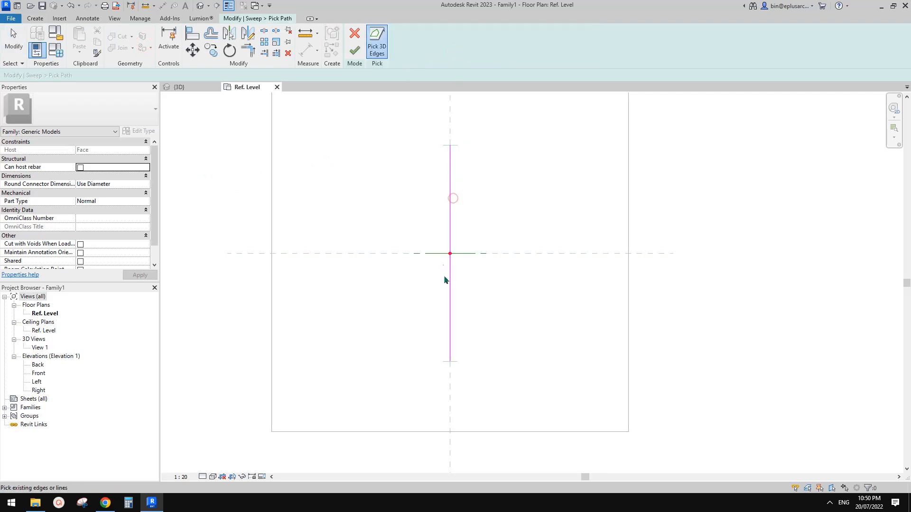
{"action": "left_click", "coordinate": [355, 53]}
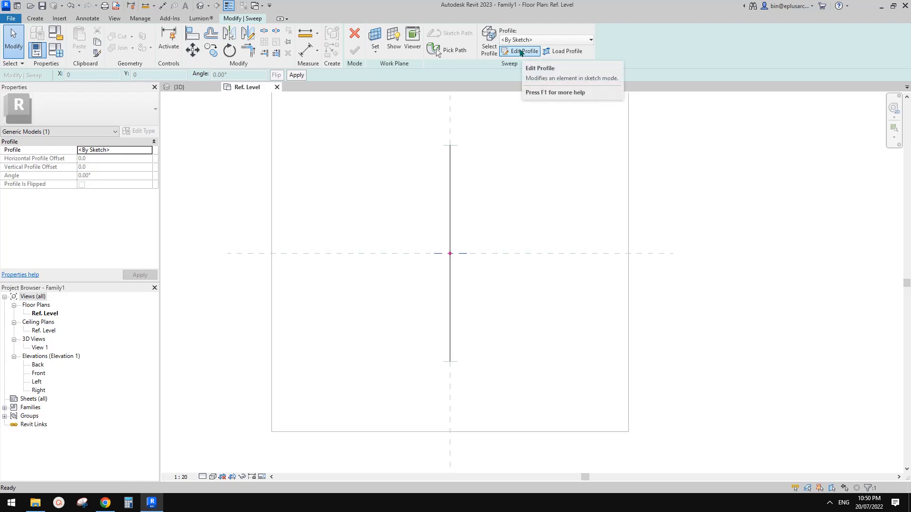
Edit the sweep profile in the Back elevation and sketch a rectangle about 35 by 5 mm on the horizontal plane, across the path.
{"action": "left_click", "coordinate": [519, 51]}
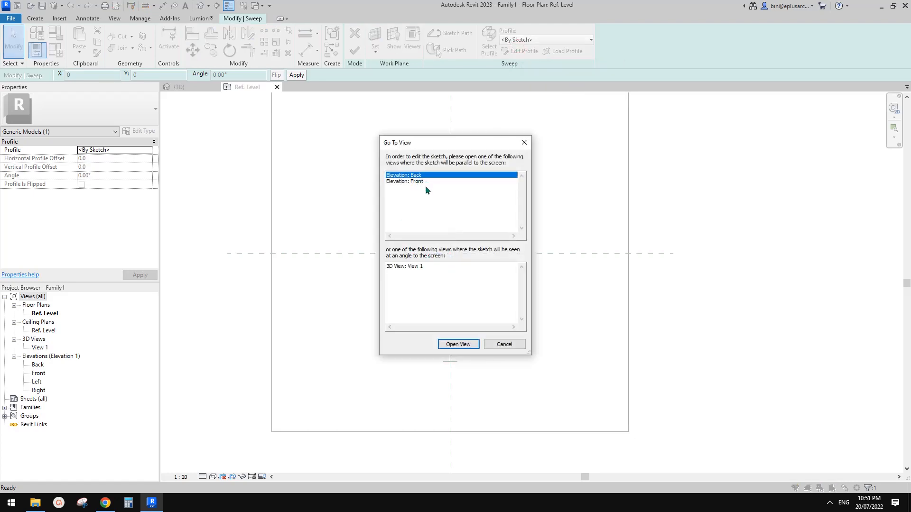
{"action": "left_click", "coordinate": [458, 344]}
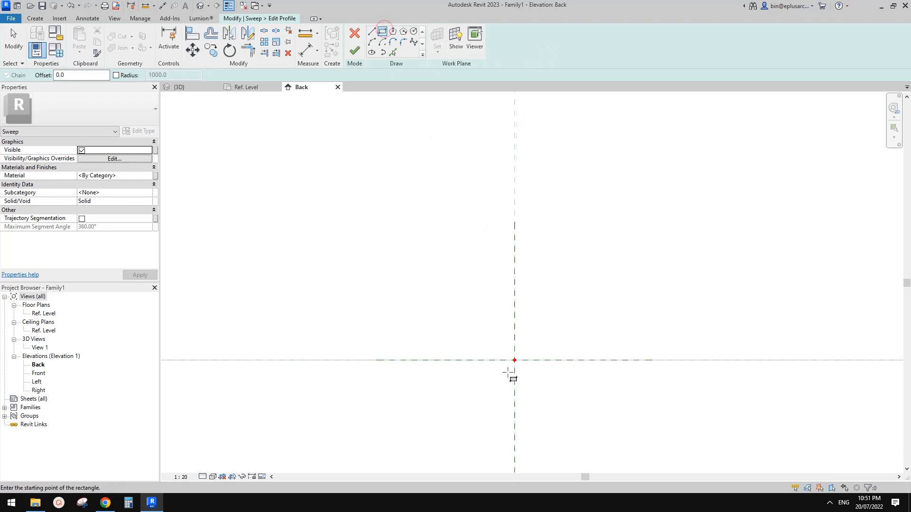
{"action": "left_click", "coordinate": [494, 354]}
{"action": "left_click", "coordinate": [546, 347]}
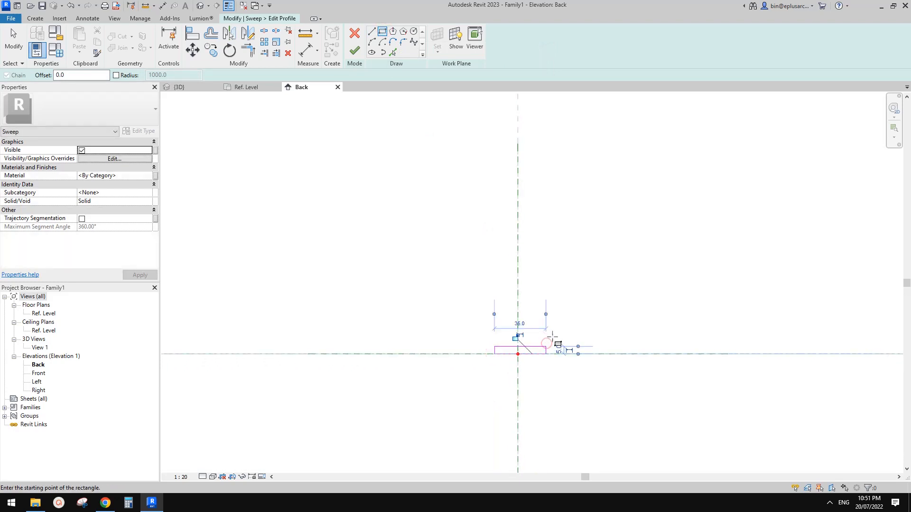
{"action": "key", "text": "Escape"}
{"action": "key", "text": "Escape"}
Set the profile rectangle's width to 40 mm.
{"action": "scroll", "coordinate": [531, 345], "scroll_direction": "up", "scroll_amount": 4}
{"action": "middle_click_drag", "start_coordinate": [560, 395], "coordinate": [580, 330]}
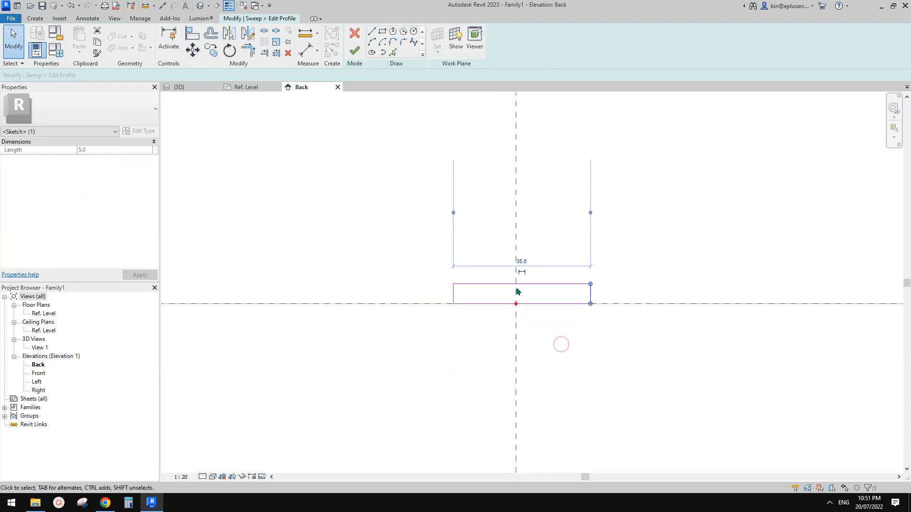
{"action": "type", "text": "40"}
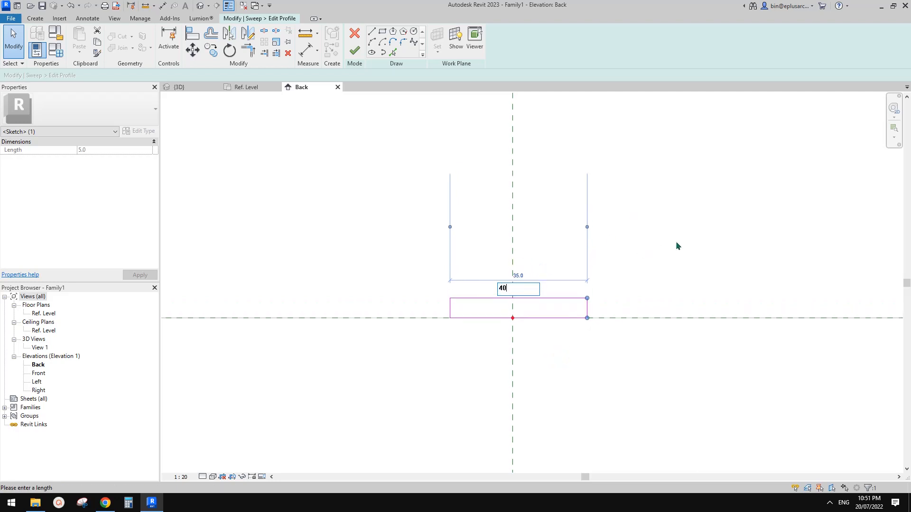
{"action": "key", "text": "Return"}
{"action": "key", "text": "Escape"}
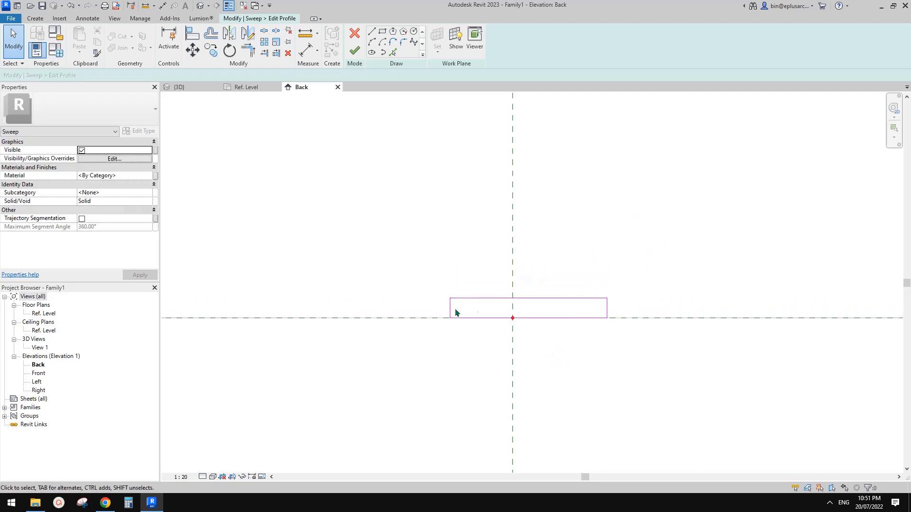
Move the whole profile rectangle so that the midpoint of its lower edge sits on the path's centre point.
{"action": "left_click", "coordinate": [478, 300]}
{"action": "left_click", "coordinate": [448, 284]}
{"action": "mouse_move", "coordinate": [414, 269]}
{"action": "left_mouse_down"}
{"action": "mouse_move", "coordinate": [654, 323]}
{"action": "mouse_move", "coordinate": [640, 330]}
{"action": "left_mouse_up"}
{"action": "key", "text": "v"}
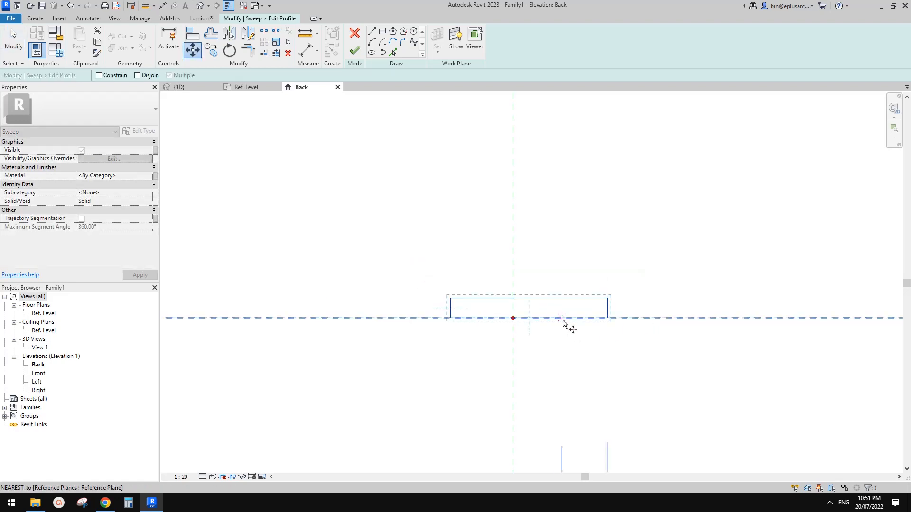
{"action": "left_click", "coordinate": [530, 318]}
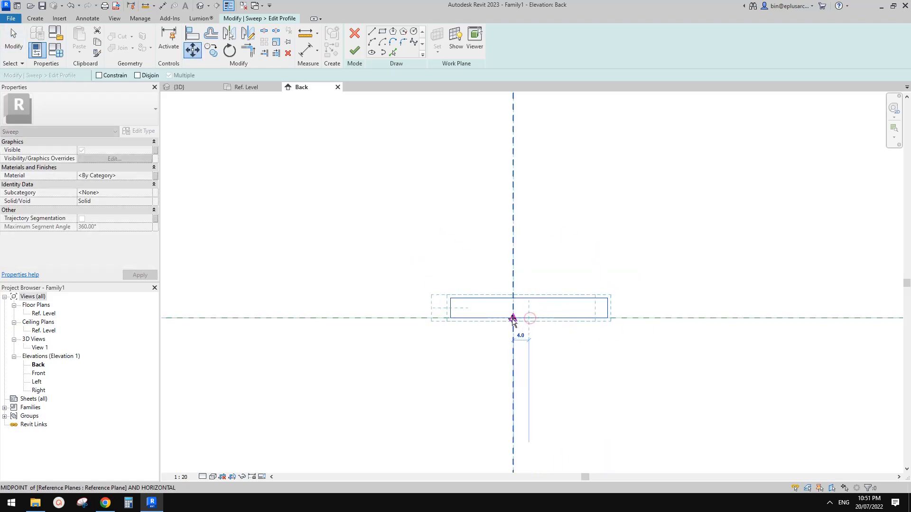
{"action": "left_click", "coordinate": [513, 318]}
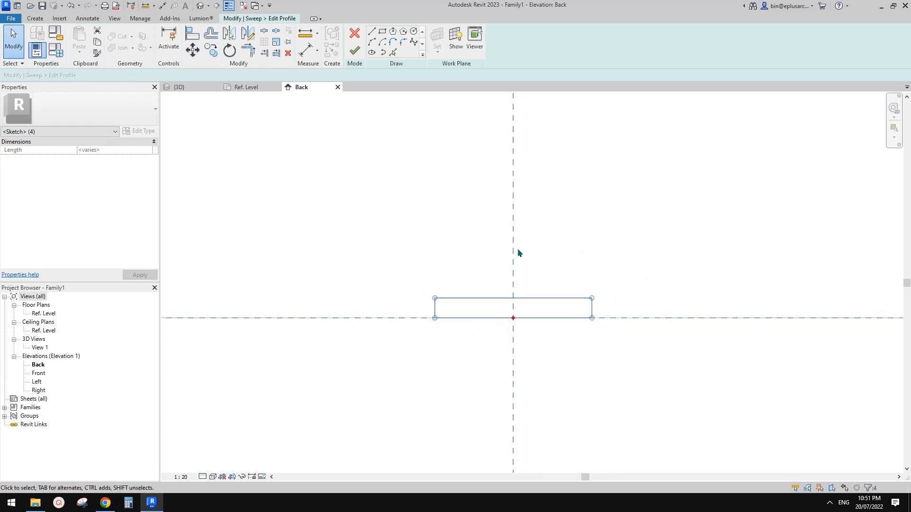
{"action": "scroll", "coordinate": [551, 268], "scroll_direction": "down", "scroll_amount": 1}
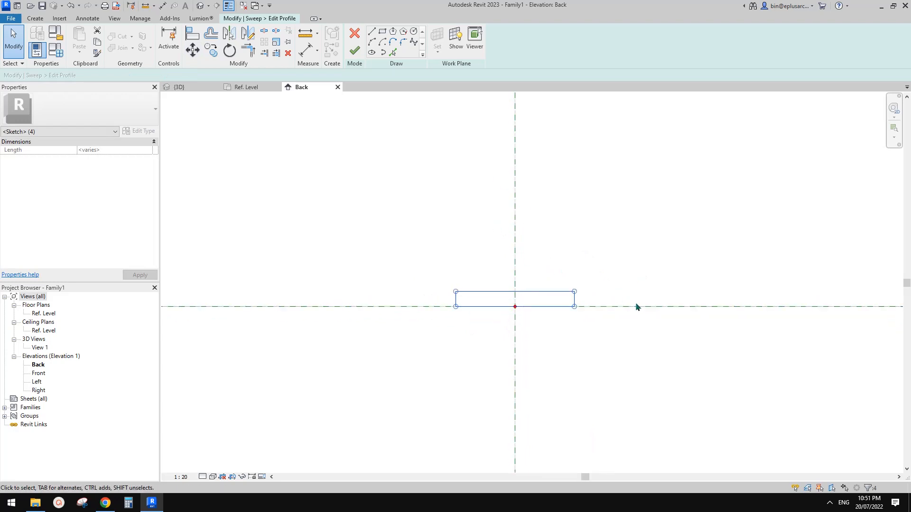
{"action": "scroll", "coordinate": [645, 299], "scroll_direction": "down", "scroll_amount": 1}
{"action": "left_click", "coordinate": [640, 284]}
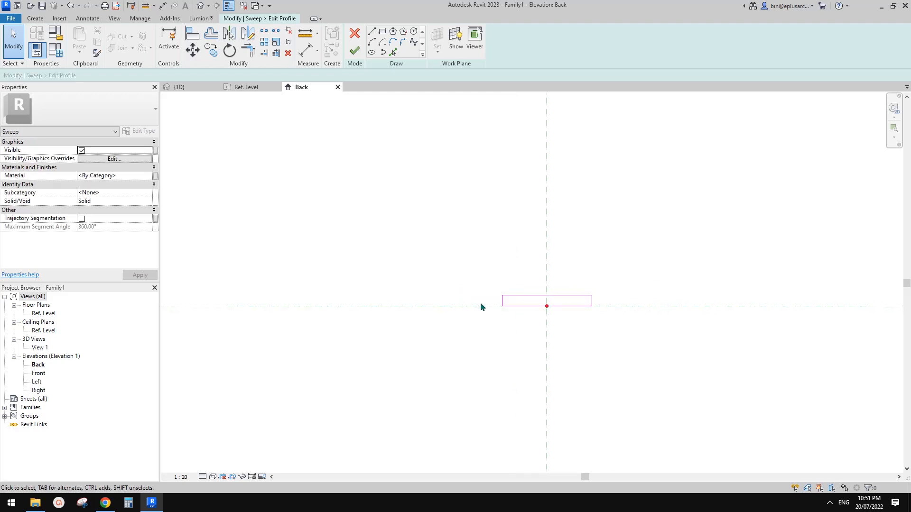
Finish the rectangular profile sketch and complete the sweep that forms the vertical flat bar.
{"action": "scroll", "coordinate": [617, 275], "scroll_direction": "down", "scroll_amount": 1}
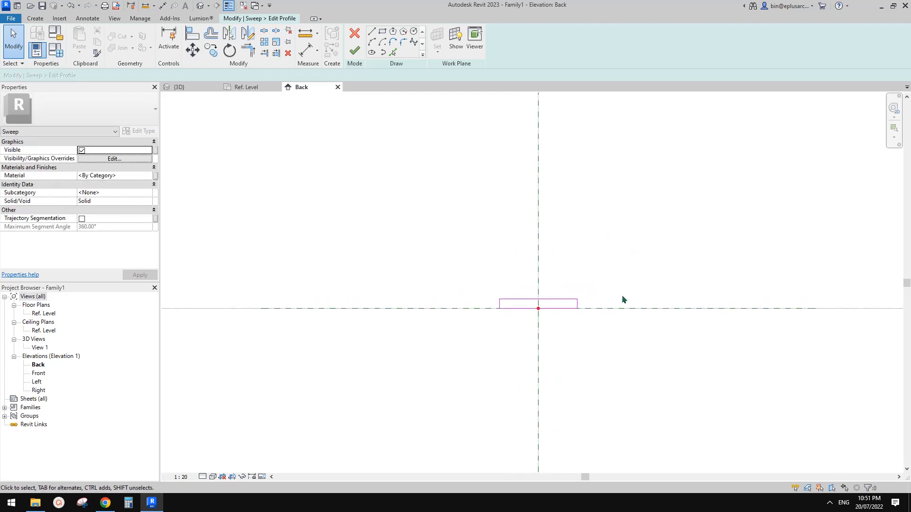
{"action": "middle_click_drag", "start_coordinate": [602, 227], "coordinate": [597, 233]}
{"action": "left_click", "coordinate": [355, 51]}
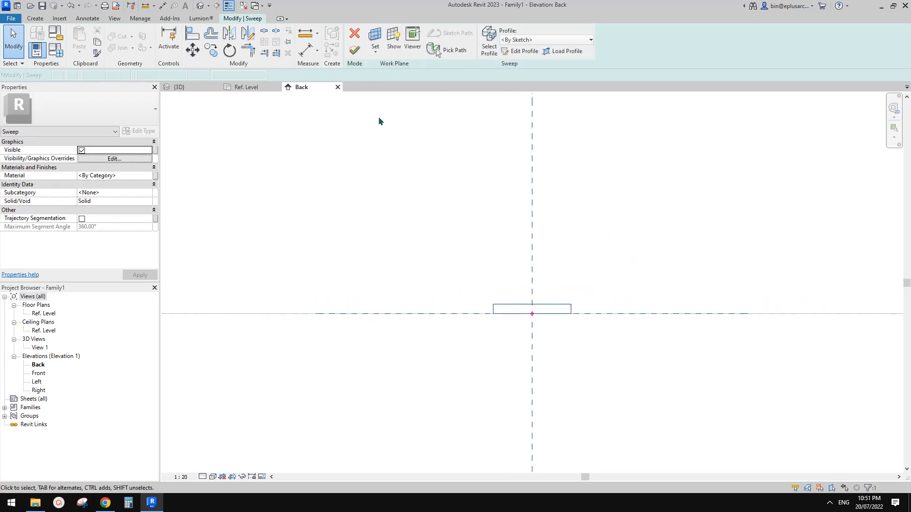
{"action": "left_click", "coordinate": [355, 50]}
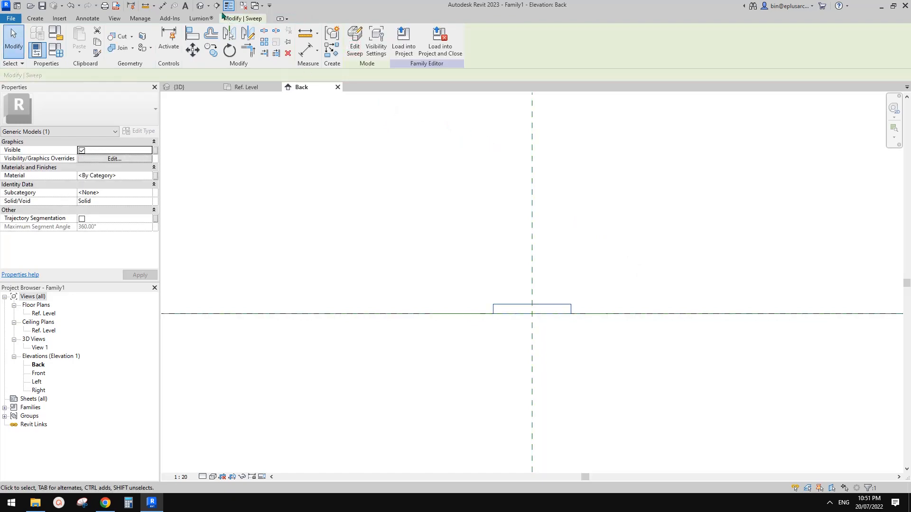
Open the default 3D view and examine the swept flat bar and its ends from several angles.
{"action": "left_click", "coordinate": [200, 6]}
{"action": "middle_click_drag", "start_coordinate": [588, 308], "coordinate": [702, 287], "text": "shift"}
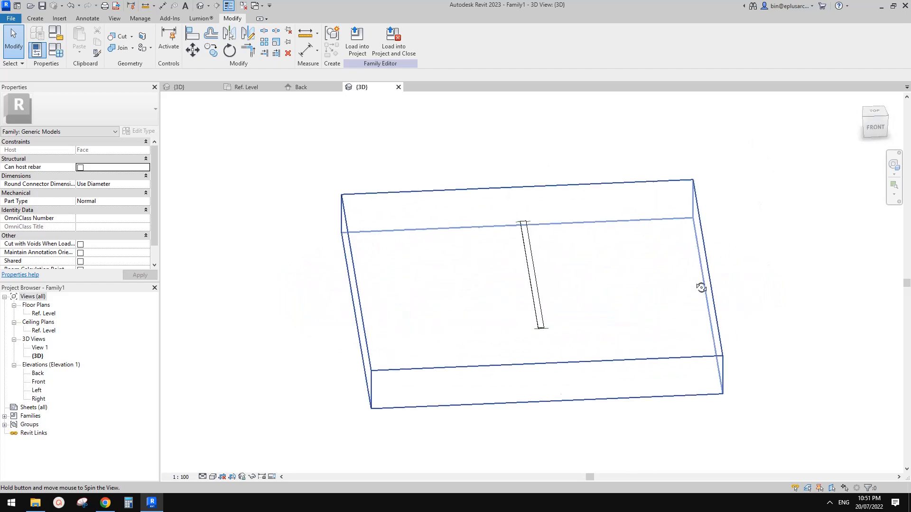
{"action": "scroll", "coordinate": [548, 321], "scroll_direction": "up", "scroll_amount": 4}
{"action": "middle_click_drag", "start_coordinate": [547, 321], "coordinate": [512, 303], "text": "shift"}
{"action": "scroll", "coordinate": [520, 306], "scroll_direction": "down", "scroll_amount": 2}
{"action": "middle_click_drag", "start_coordinate": [521, 311], "coordinate": [556, 346]}
{"action": "middle_click_drag", "start_coordinate": [556, 347], "coordinate": [455, 381], "text": "shift"}
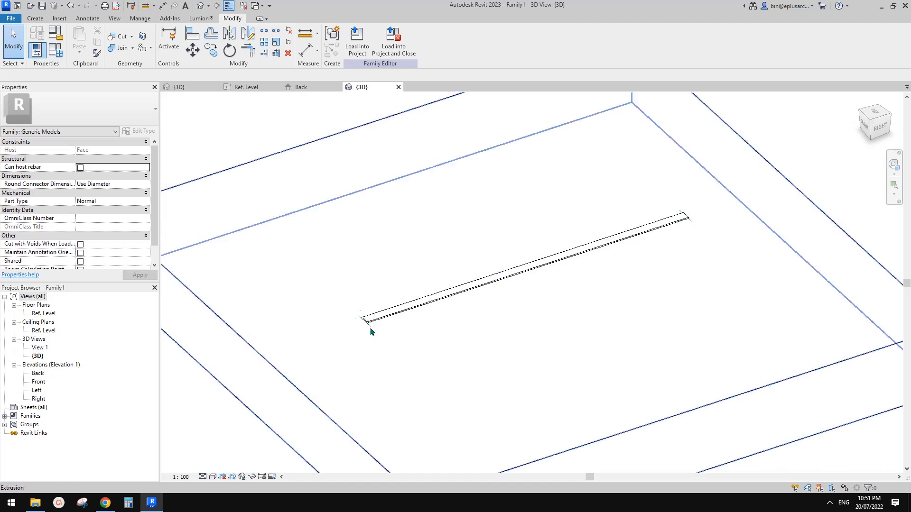
{"action": "middle_click_drag", "start_coordinate": [475, 249], "coordinate": [481, 246]}
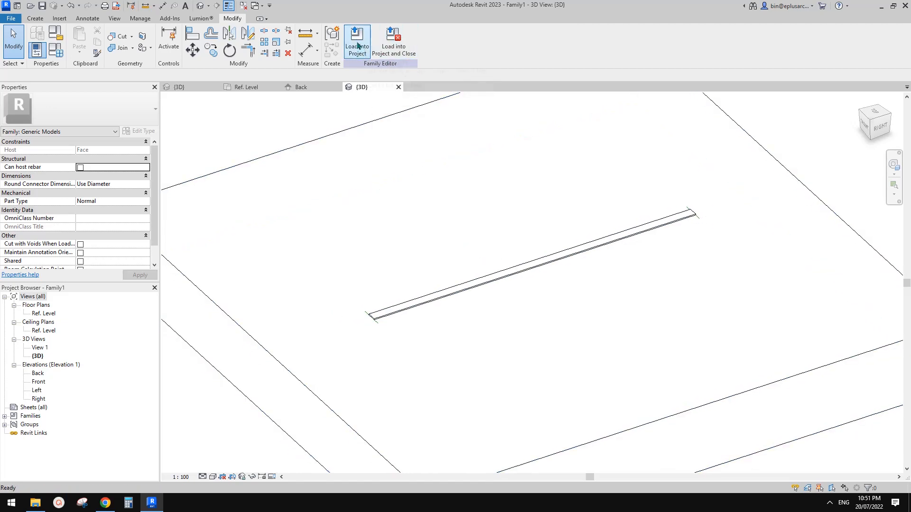
In the Ref. Level floor plan, dimension the distance between the two short reference lines at the bar's ends, placing the dimension beside the bar.
{"action": "double_click", "coordinate": [47, 313]}
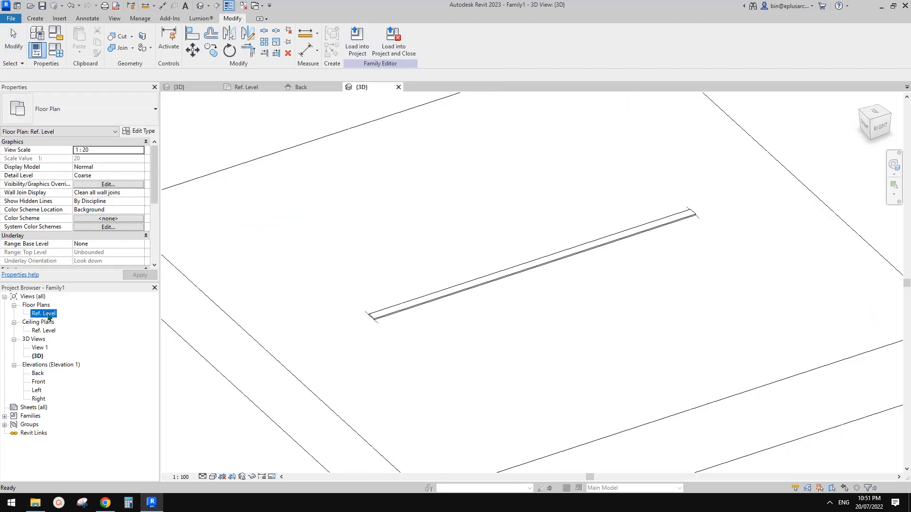
{"action": "scroll", "coordinate": [447, 197], "scroll_direction": "up", "scroll_amount": 1}
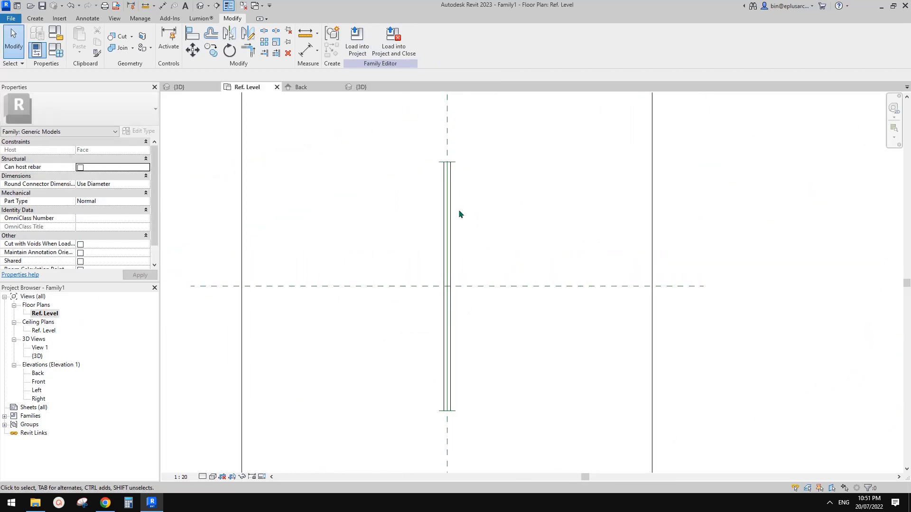
{"action": "key", "text": "d"}
{"action": "key", "text": "i"}
{"action": "scroll", "coordinate": [463, 178], "scroll_direction": "up", "scroll_amount": 2}
{"action": "scroll", "coordinate": [456, 170], "scroll_direction": "up", "scroll_amount": 3}
{"action": "left_click", "coordinate": [439, 140]}
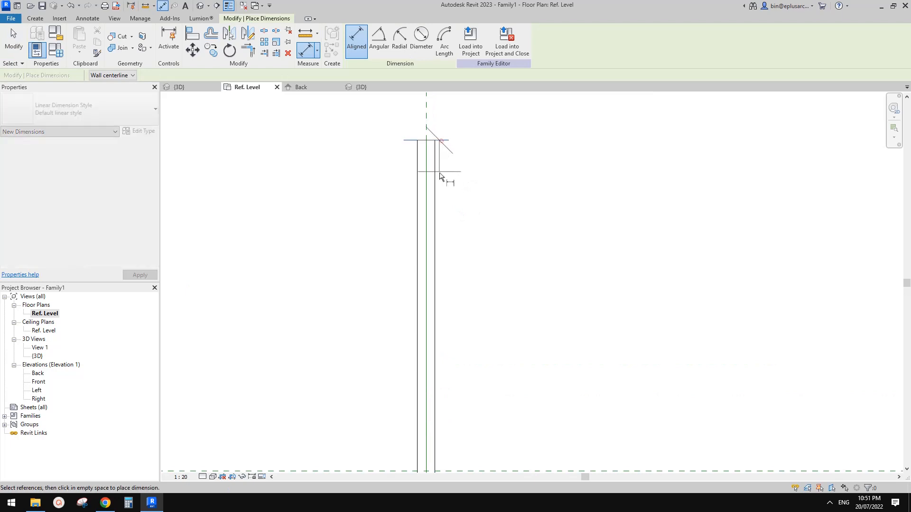
{"action": "scroll", "coordinate": [453, 370], "scroll_direction": "down", "scroll_amount": 4}
{"action": "middle_click_drag", "start_coordinate": [459, 397], "coordinate": [455, 127]}
{"action": "scroll", "coordinate": [446, 341], "scroll_direction": "up", "scroll_amount": 1}
{"action": "left_click", "coordinate": [440, 341]}
{"action": "scroll", "coordinate": [468, 312], "scroll_direction": "down", "scroll_amount": 2}
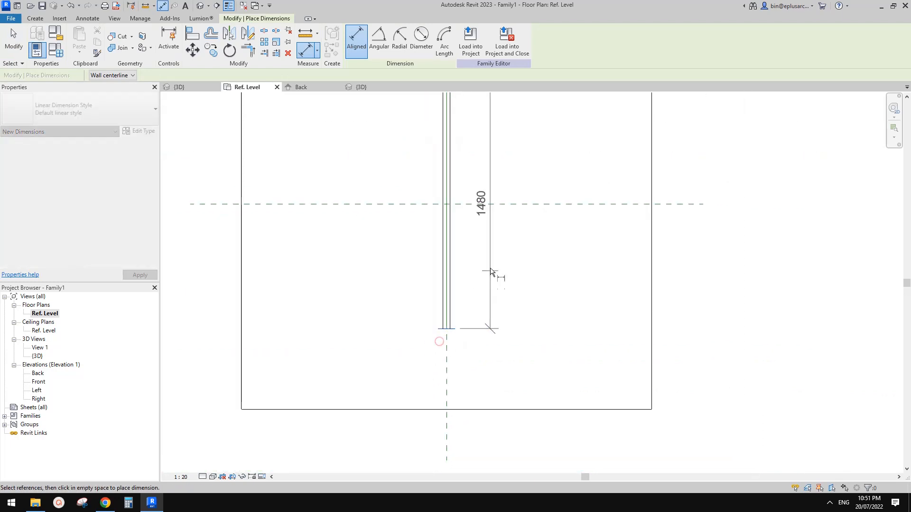
{"action": "middle_click_drag", "start_coordinate": [491, 271], "coordinate": [485, 322]}
{"action": "left_click", "coordinate": [494, 281]}
{"action": "key", "text": "Escape"}
{"action": "key", "text": "Escape"}
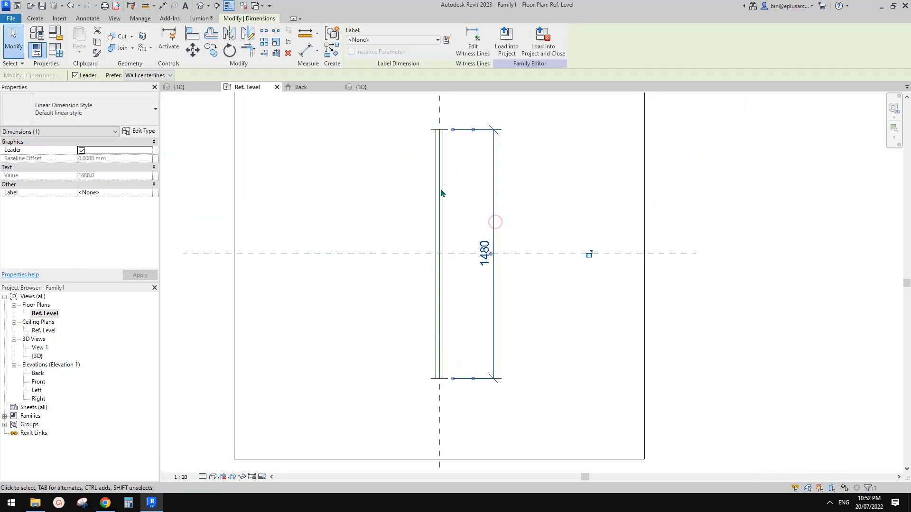
Label the bar's length dimension with a new instance parameter named L, grouped under Dimensions.
{"action": "left_click", "coordinate": [446, 40]}
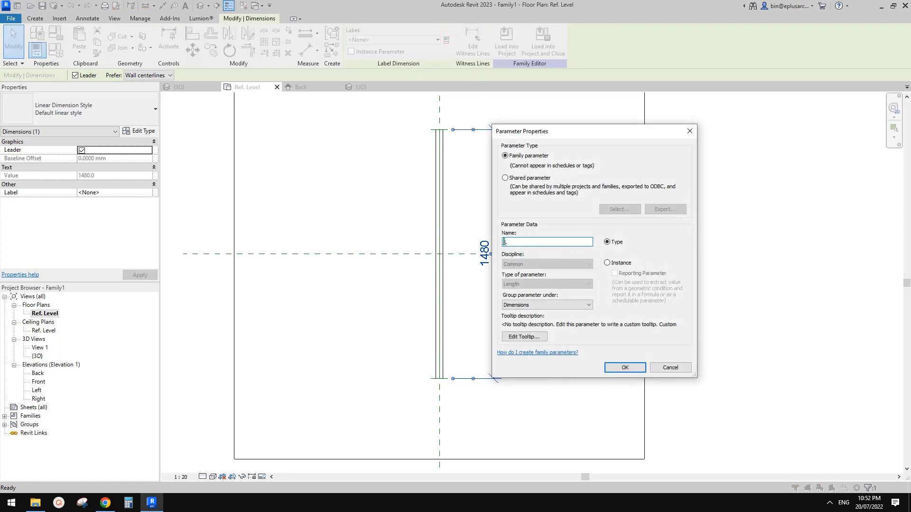
{"action": "left_click", "coordinate": [608, 264]}
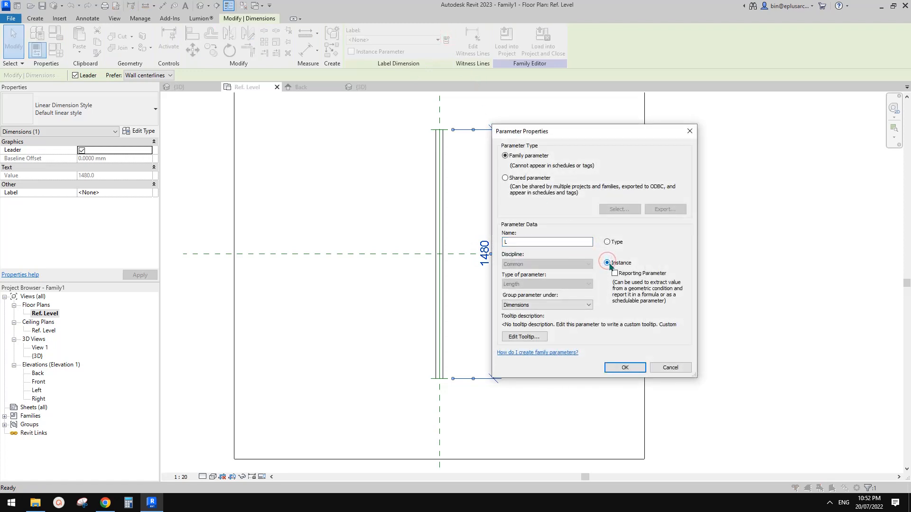
{"action": "left_click", "coordinate": [629, 370]}
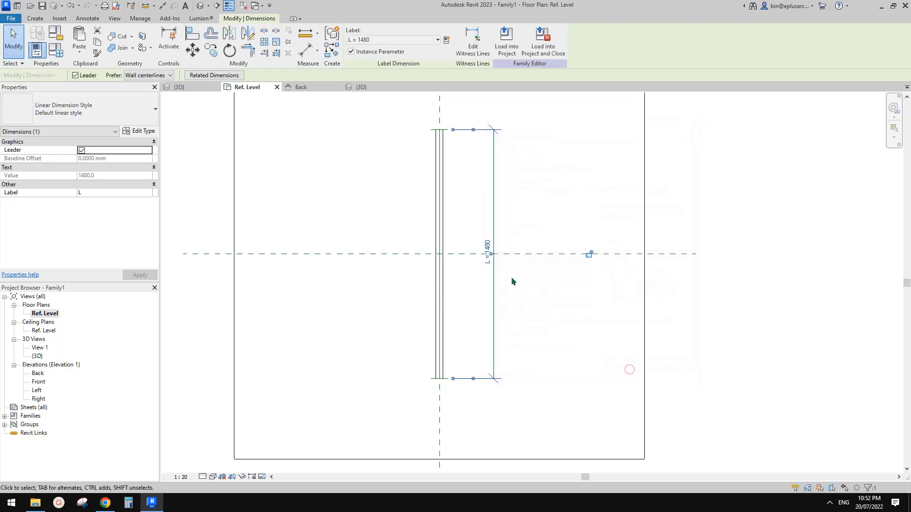
Save the flat bar family to the Desktop as Family1A.
{"action": "left_click", "coordinate": [543, 43]}
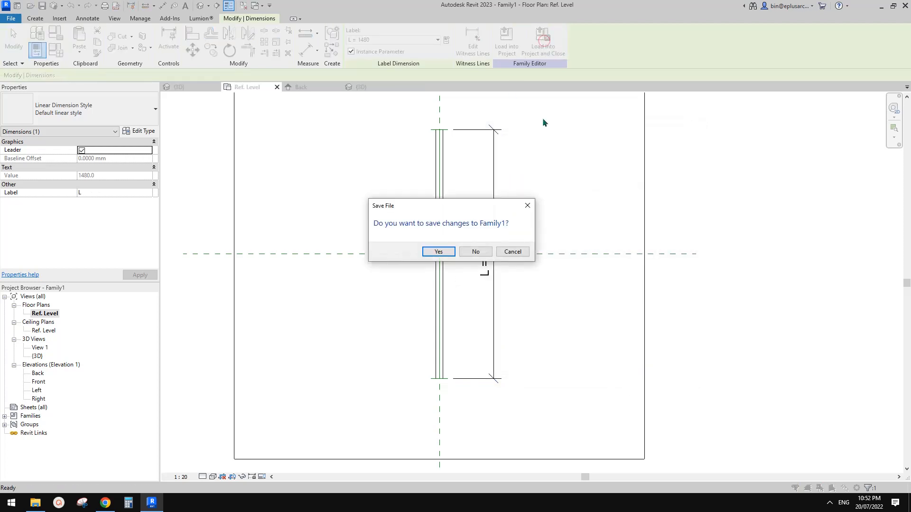
{"action": "left_click", "coordinate": [528, 207]}
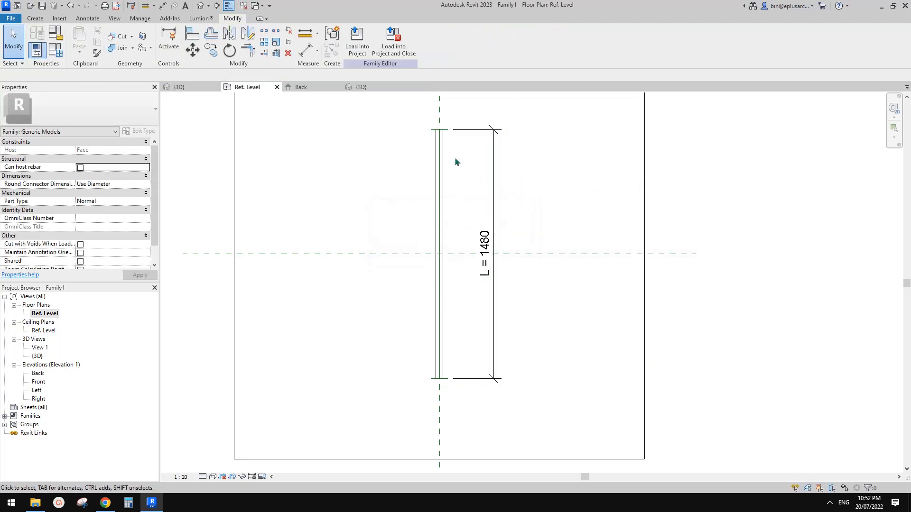
{"action": "left_click", "coordinate": [10, 19]}
{"action": "mouse_move", "coordinate": [46, 137]}
{"action": "left_click", "coordinate": [126, 123]}
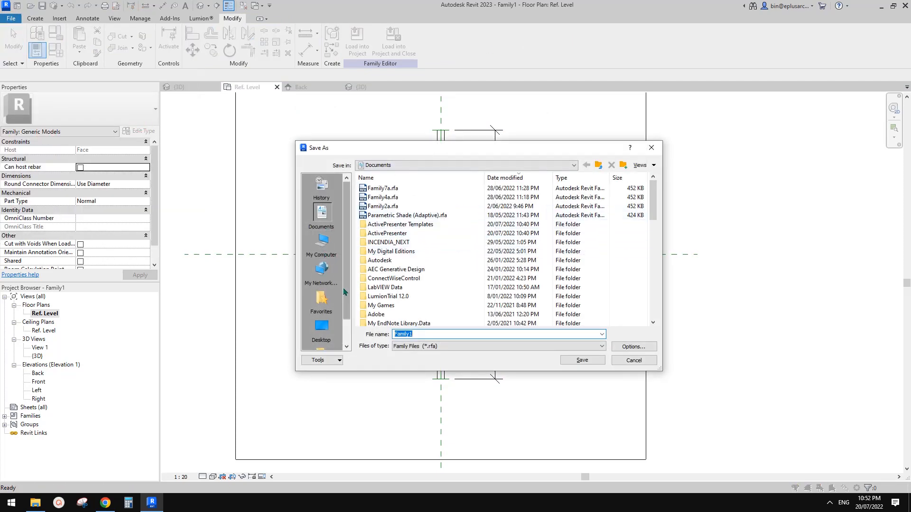
{"action": "left_click", "coordinate": [321, 328]}
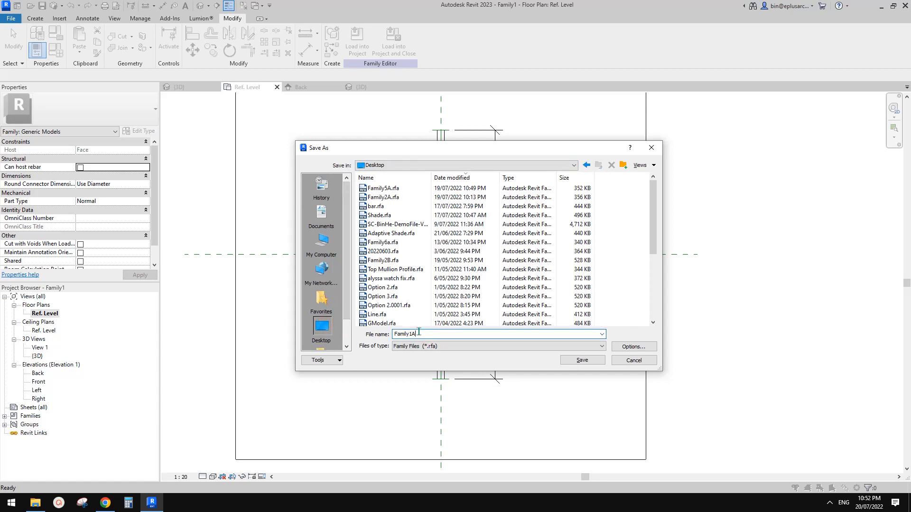
{"action": "left_click", "coordinate": [582, 360]}
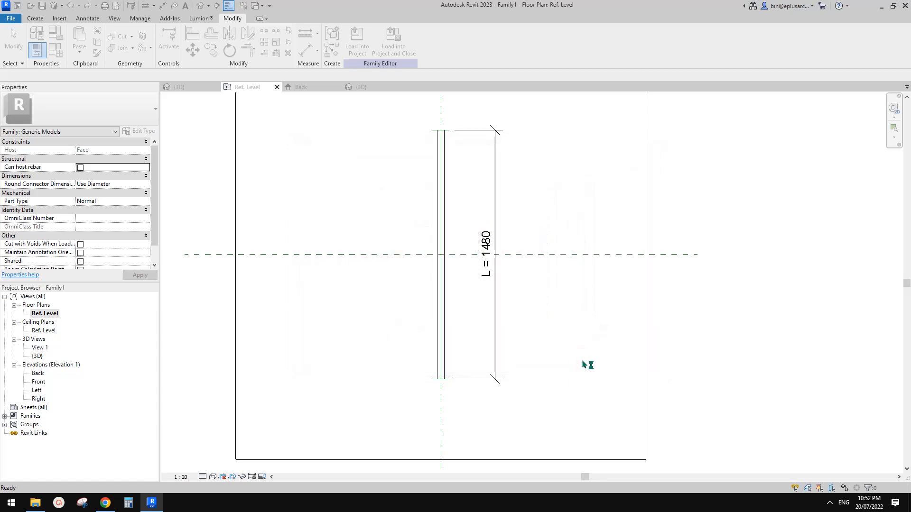
Load Family1A into the cage ladder family, closing it, and place the first bar on the straight end face of a hoop.
{"action": "left_click", "coordinate": [393, 43]}
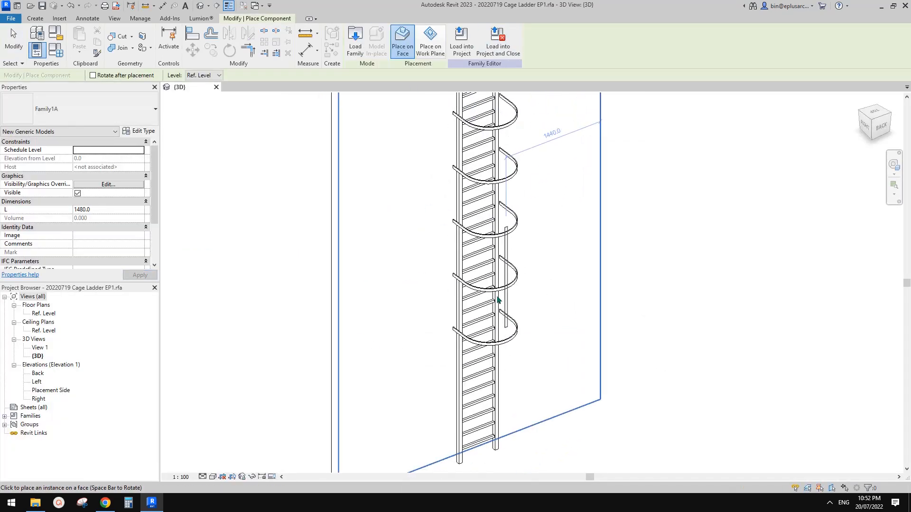
{"action": "scroll", "coordinate": [522, 285], "scroll_direction": "up", "scroll_amount": 6}
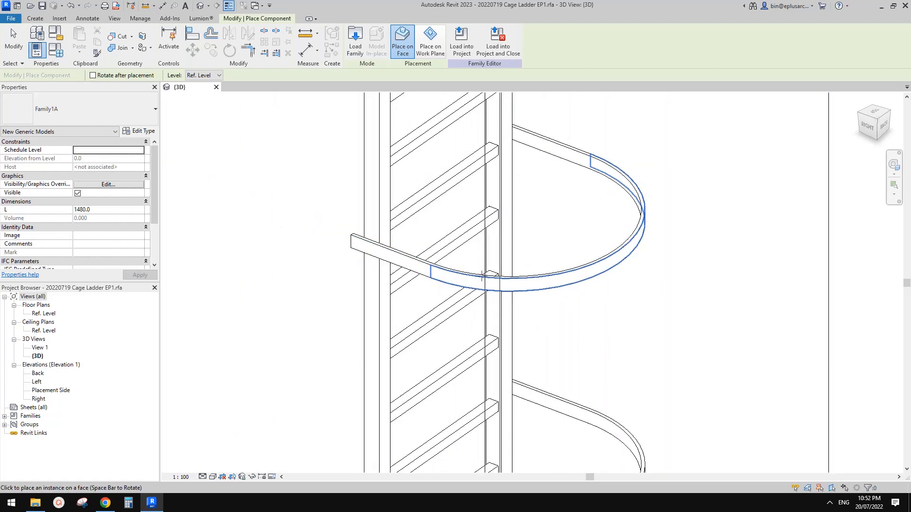
{"action": "scroll", "coordinate": [522, 284], "scroll_direction": "down", "scroll_amount": 3}
{"action": "scroll", "coordinate": [664, 261], "scroll_direction": "up", "scroll_amount": 3}
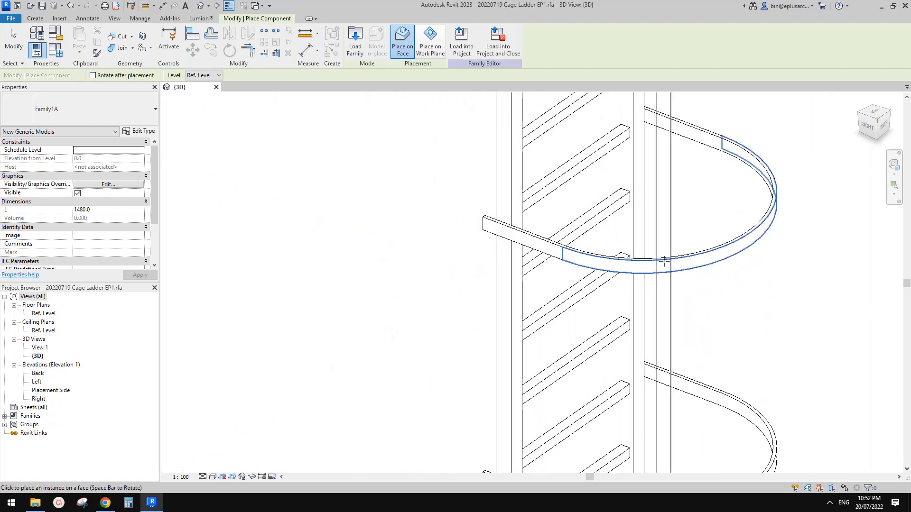
{"action": "middle_click_drag", "start_coordinate": [665, 261], "coordinate": [489, 288]}
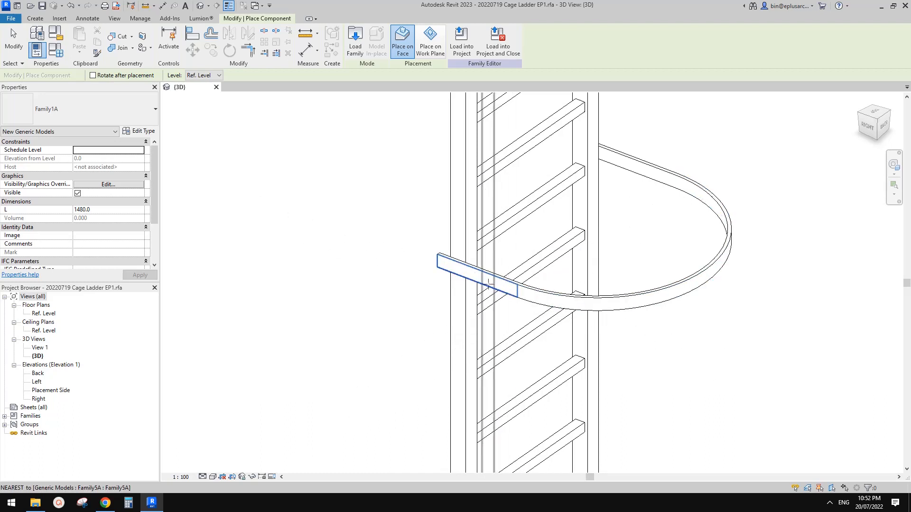
{"action": "left_click", "coordinate": [443, 262]}
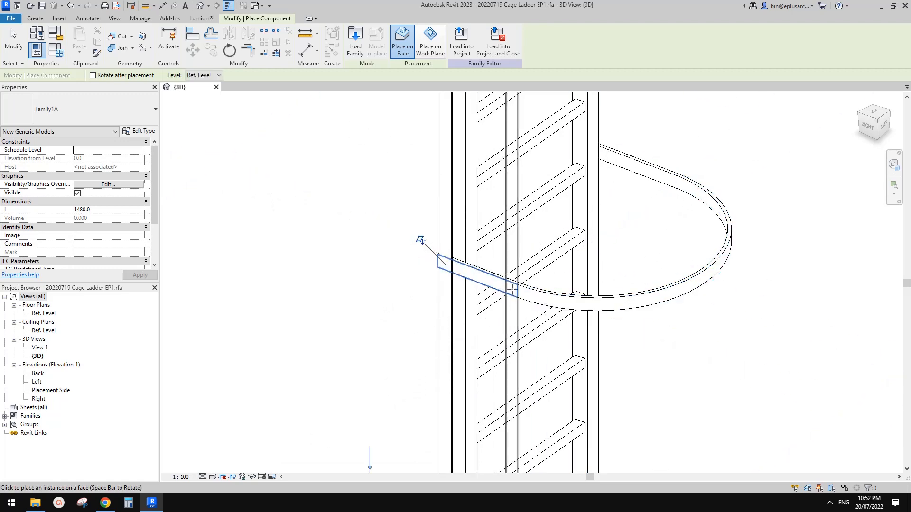
Place more Family1A bars around the hoop's curved outer face, ending with one on the opposite straight end, and stop placing.
{"action": "middle_click_drag", "start_coordinate": [606, 305], "coordinate": [530, 298]}
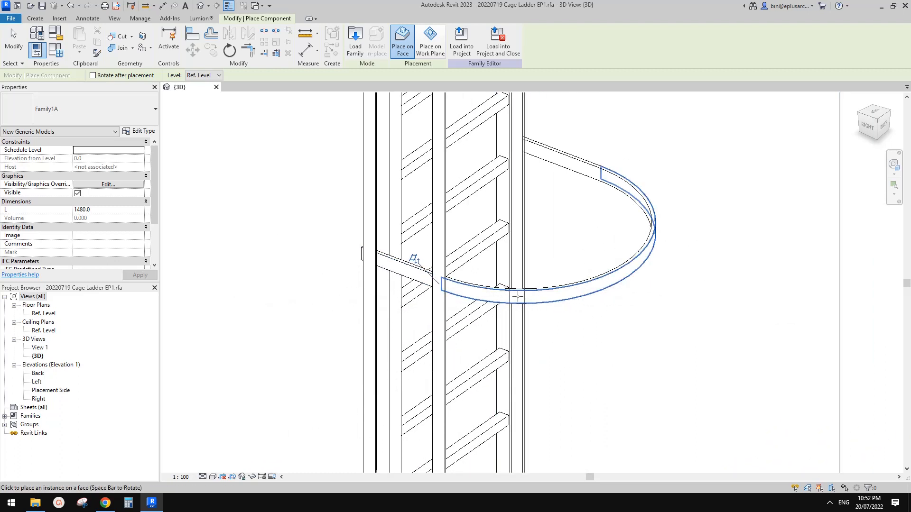
{"action": "left_click", "coordinate": [520, 297]}
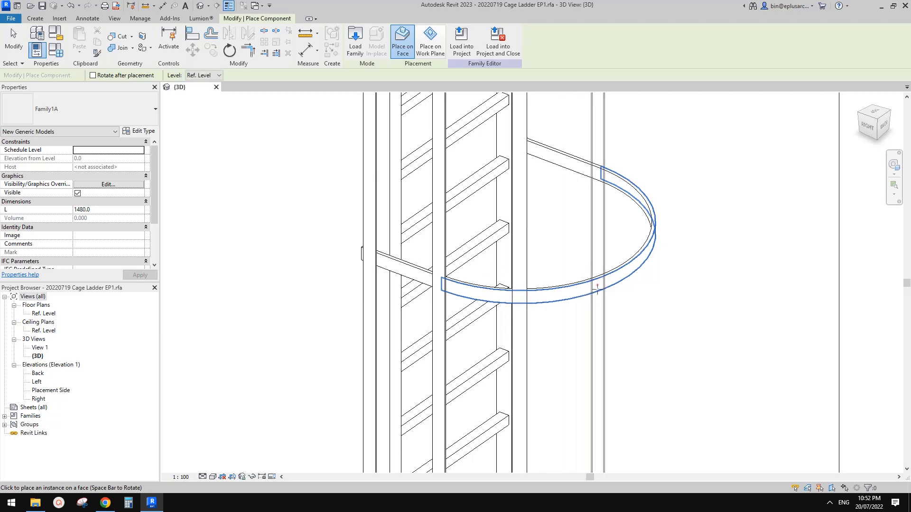
{"action": "middle_click_drag", "start_coordinate": [597, 287], "coordinate": [696, 284], "text": "shift"}
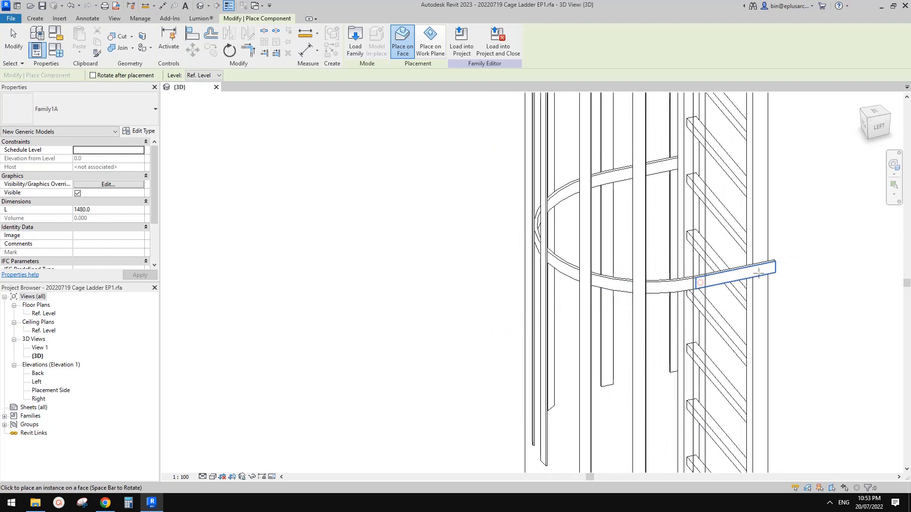
{"action": "left_click", "coordinate": [730, 264]}
{"action": "key", "text": "Escape"}
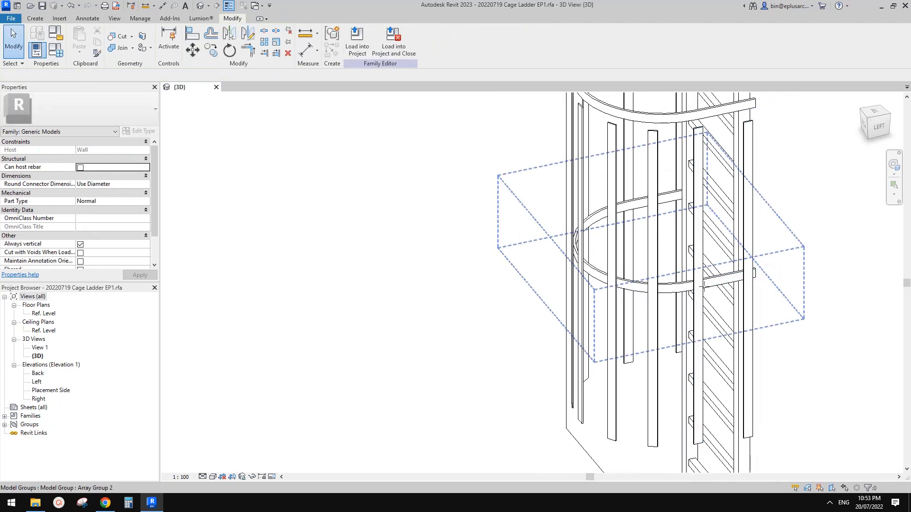
Examine the placed vertical bars and their spacing around the hoop from several sides.
{"action": "middle_click_drag", "start_coordinate": [760, 284], "coordinate": [604, 299], "text": "shift"}
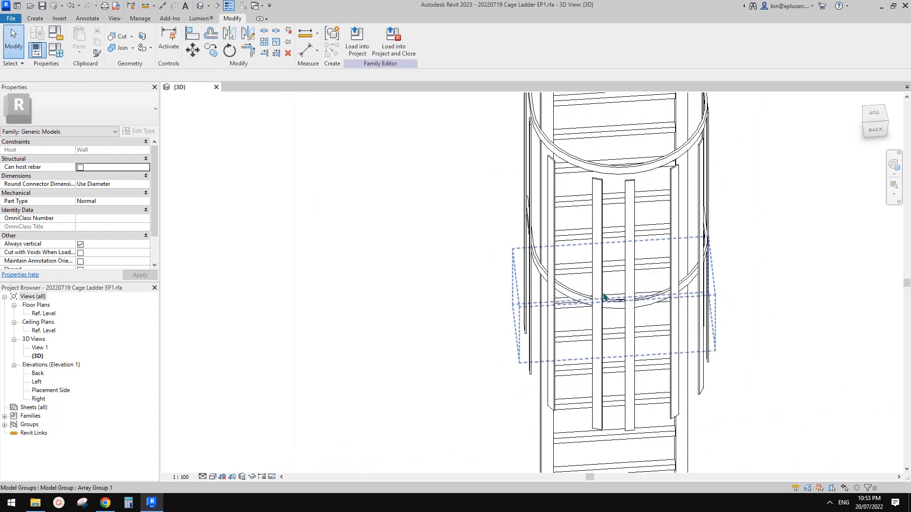
{"action": "left_click", "coordinate": [599, 304]}
{"action": "middle_click_drag", "start_coordinate": [619, 337], "coordinate": [617, 304], "text": "shift"}
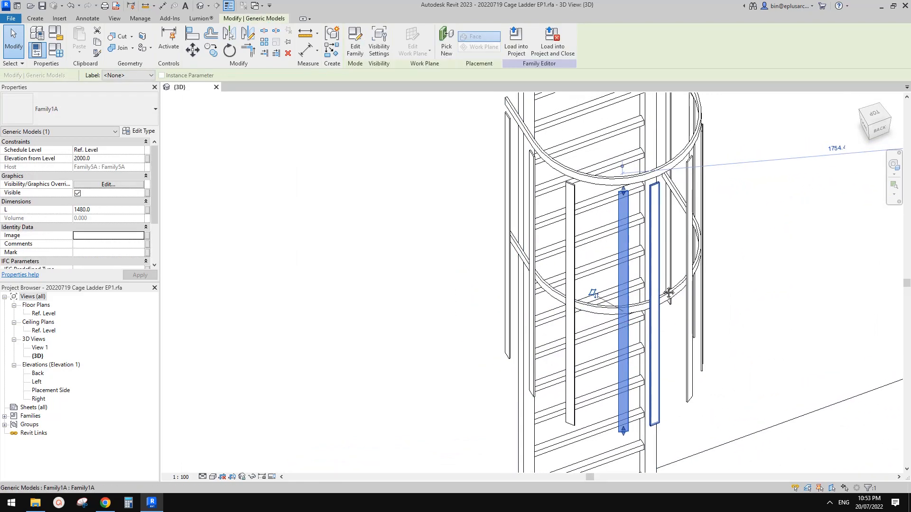
{"action": "left_click", "coordinate": [617, 294]}
{"action": "mouse_move", "coordinate": [617, 295]}
{"action": "left_mouse_down"}
{"action": "mouse_move", "coordinate": [555, 299]}
{"action": "mouse_move", "coordinate": [620, 303]}
{"action": "left_mouse_up"}
{"action": "middle_click_drag", "start_coordinate": [619, 304], "coordinate": [594, 325], "text": "shift"}
{"action": "key", "text": "Escape"}
{"action": "middle_click_drag", "start_coordinate": [666, 335], "coordinate": [596, 289], "text": "shift"}
{"action": "key", "text": "Escape"}
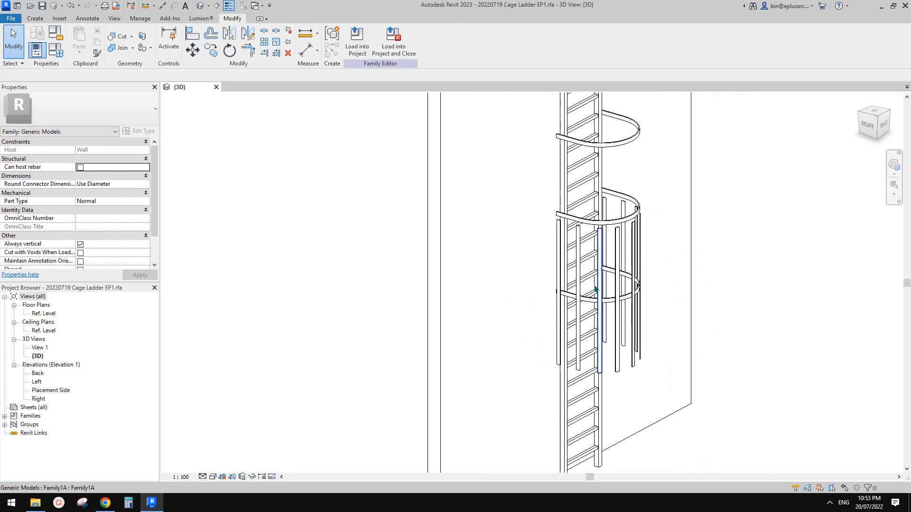
Shorten the bar on the hoop's straight end to the lower edge of the next hoop down and lock it there.
{"action": "left_click", "coordinate": [560, 233]}
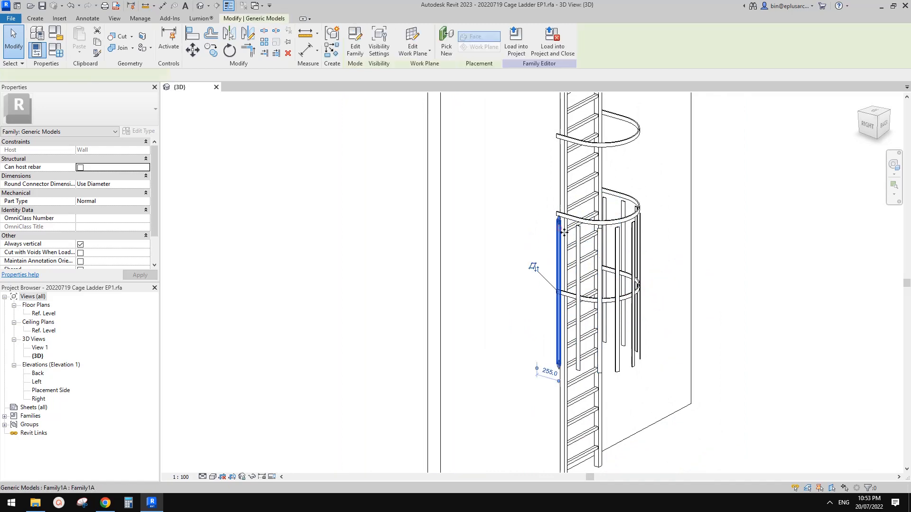
{"action": "middle_click_drag", "start_coordinate": [549, 227], "coordinate": [546, 124], "text": "shift"}
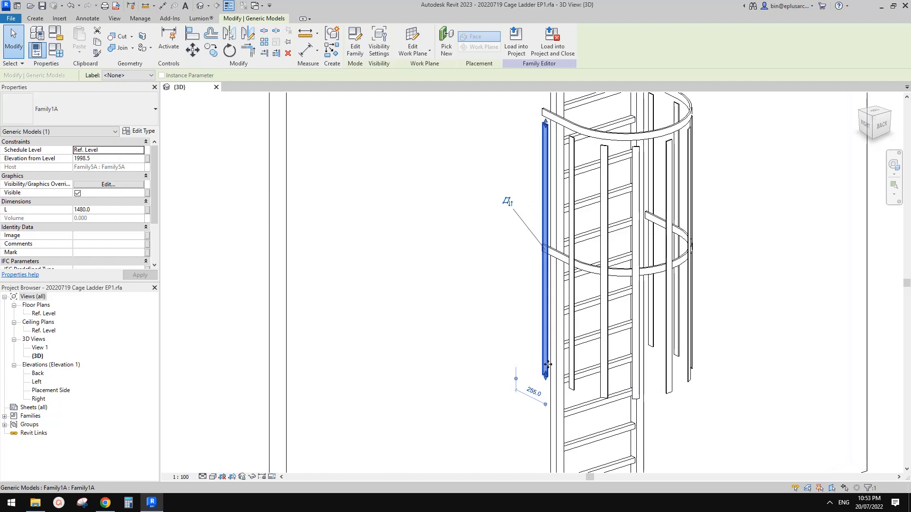
{"action": "left_click_drag", "start_coordinate": [548, 379], "coordinate": [514, 233]}
{"action": "scroll", "coordinate": [535, 300], "scroll_direction": "up", "scroll_amount": 2}
{"action": "scroll", "coordinate": [535, 300], "scroll_direction": "up", "scroll_amount": 3}
{"action": "middle_click_drag", "start_coordinate": [514, 232], "coordinate": [514, 259], "text": "shift"}
{"action": "left_click_drag", "start_coordinate": [534, 236], "coordinate": [568, 239]}
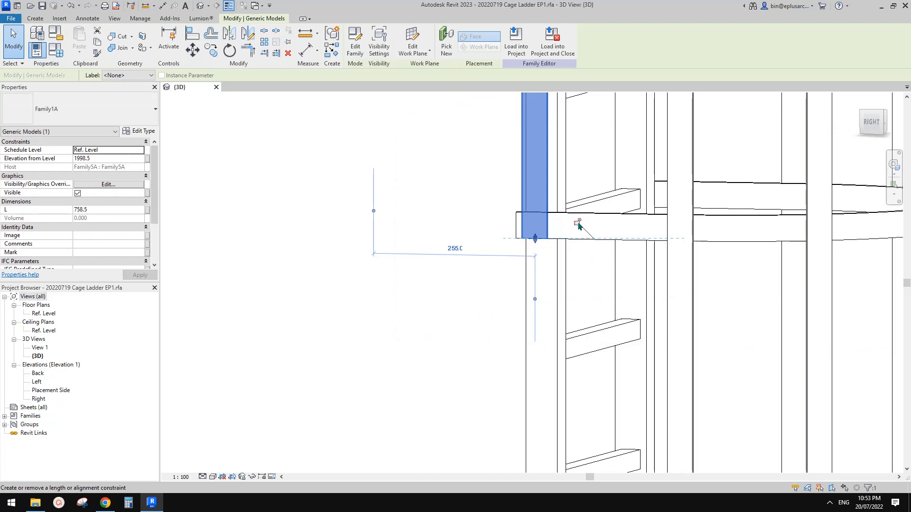
{"action": "left_click", "coordinate": [578, 223]}
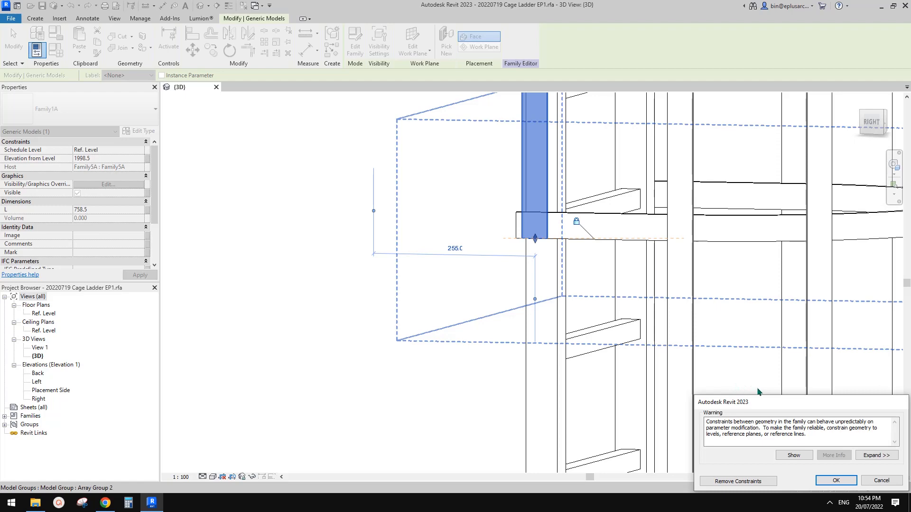
{"action": "left_click", "coordinate": [839, 484]}
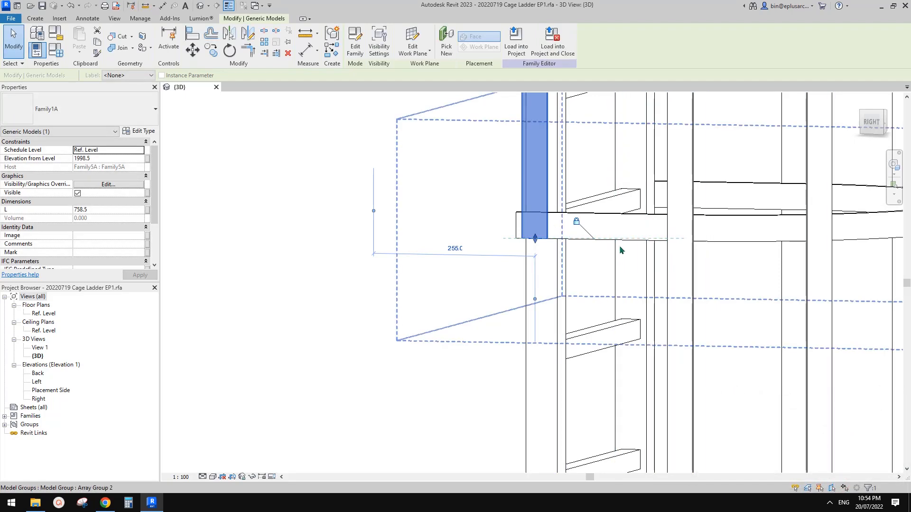
{"action": "middle_click_drag", "start_coordinate": [619, 246], "coordinate": [588, 273], "text": "shift"}
{"action": "scroll", "coordinate": [589, 273], "scroll_direction": "up", "scroll_amount": 5}
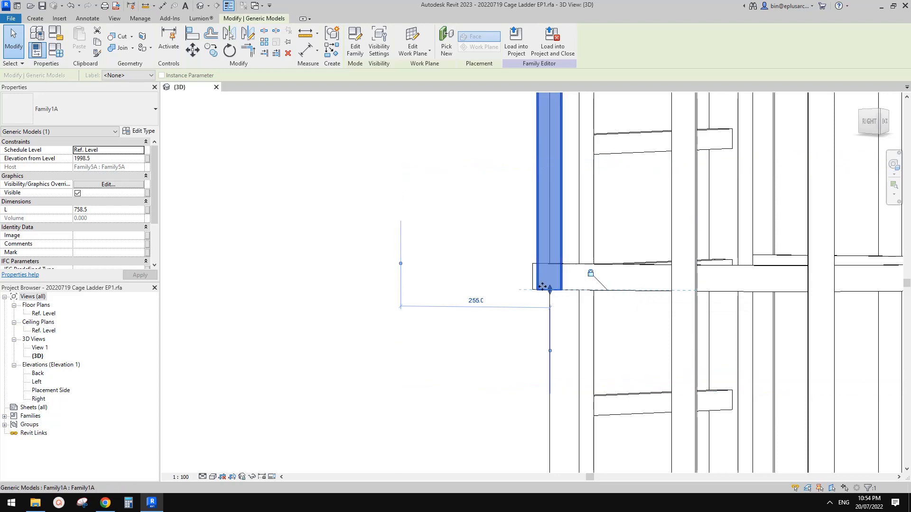
{"action": "scroll", "coordinate": [560, 291], "scroll_direction": "up", "scroll_amount": 1}
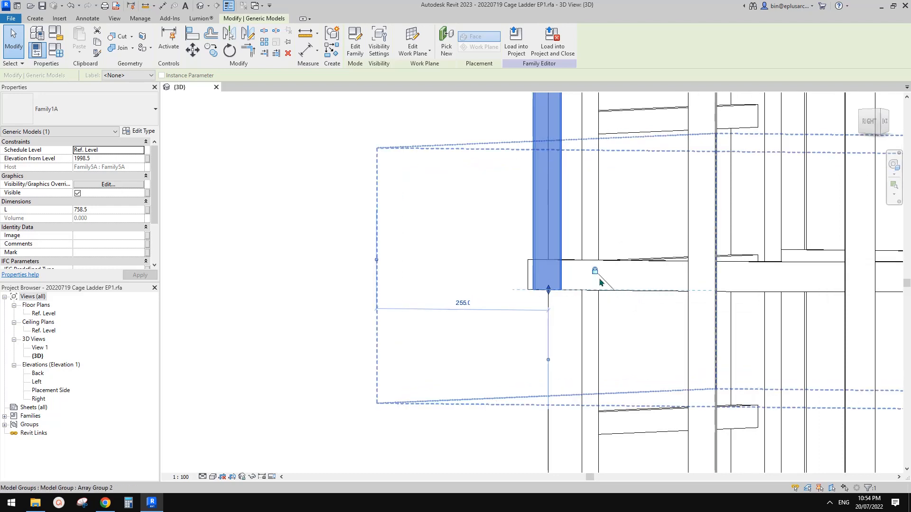
{"action": "left_click", "coordinate": [598, 275]}
{"action": "key", "text": "Escape"}
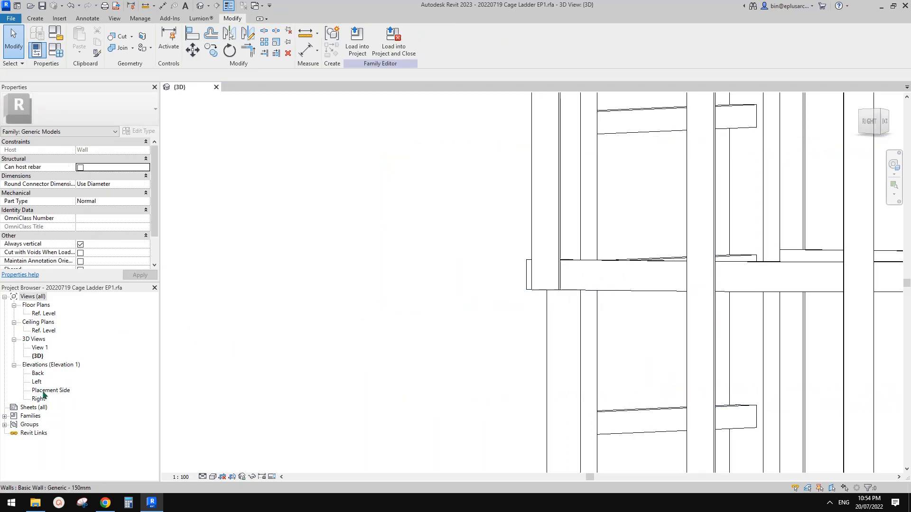
In the Placement Side elevation, align the lower end of the bar beside the middle one to the hoop's lower edge and try locking it.
{"action": "double_click", "coordinate": [42, 391]}
{"action": "scroll", "coordinate": [375, 364], "scroll_direction": "up", "scroll_amount": 7}
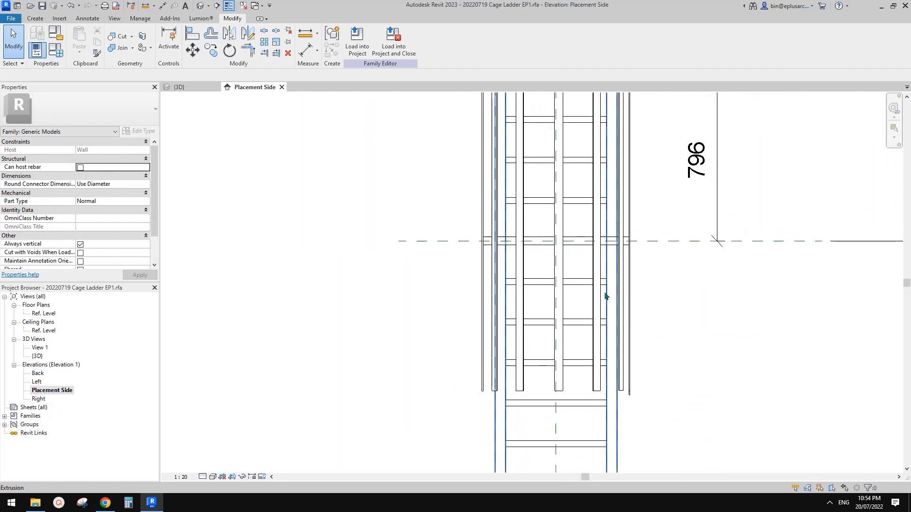
{"action": "middle_click_drag", "start_coordinate": [554, 273], "coordinate": [577, 271]}
{"action": "key", "text": "l"}
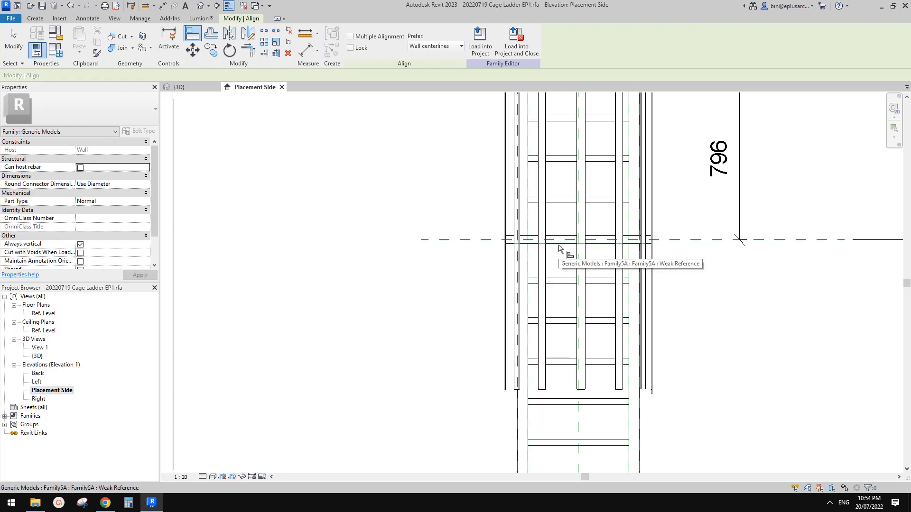
{"action": "left_click", "coordinate": [559, 247]}
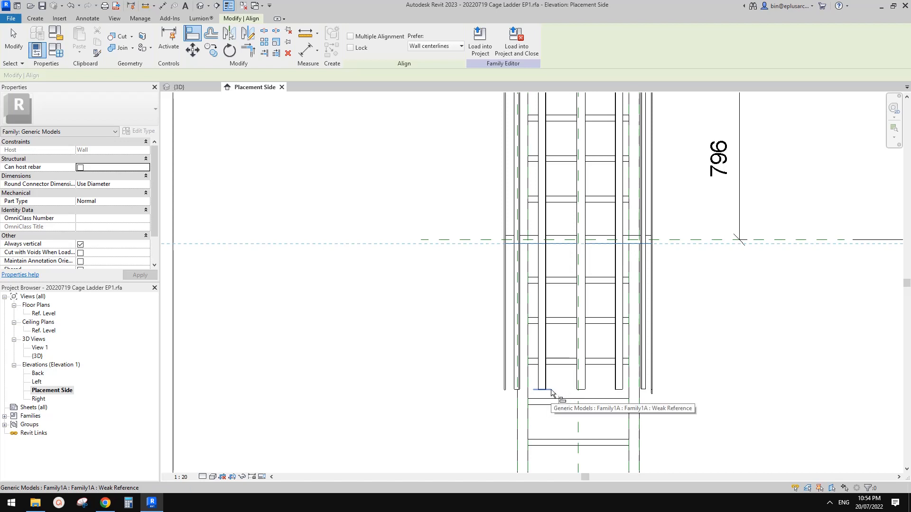
{"action": "left_click", "coordinate": [550, 391]}
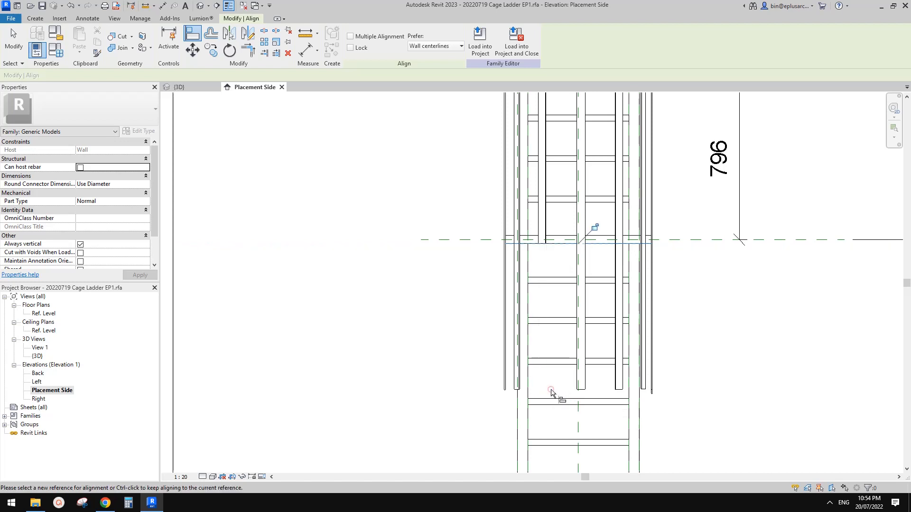
{"action": "left_click", "coordinate": [595, 227]}
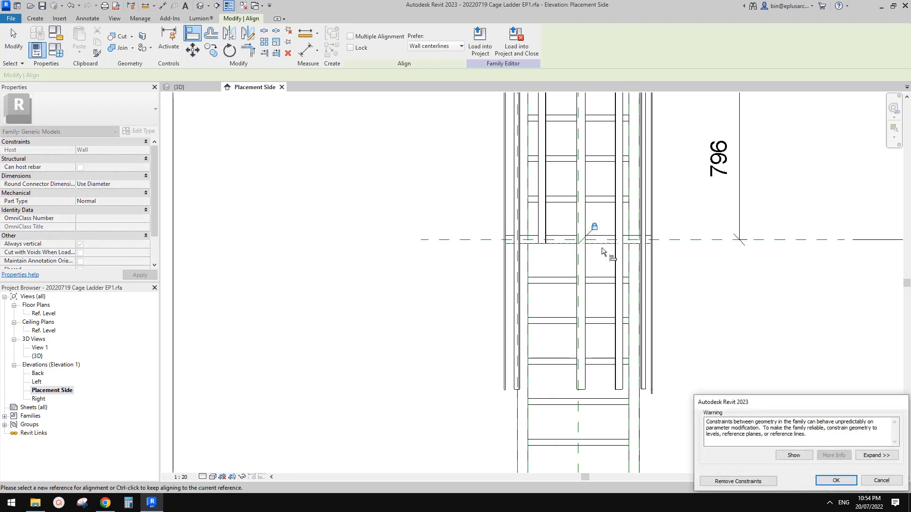
{"action": "left_click", "coordinate": [882, 481]}
{"action": "key", "text": "Escape"}
{"action": "key", "text": "Escape"}
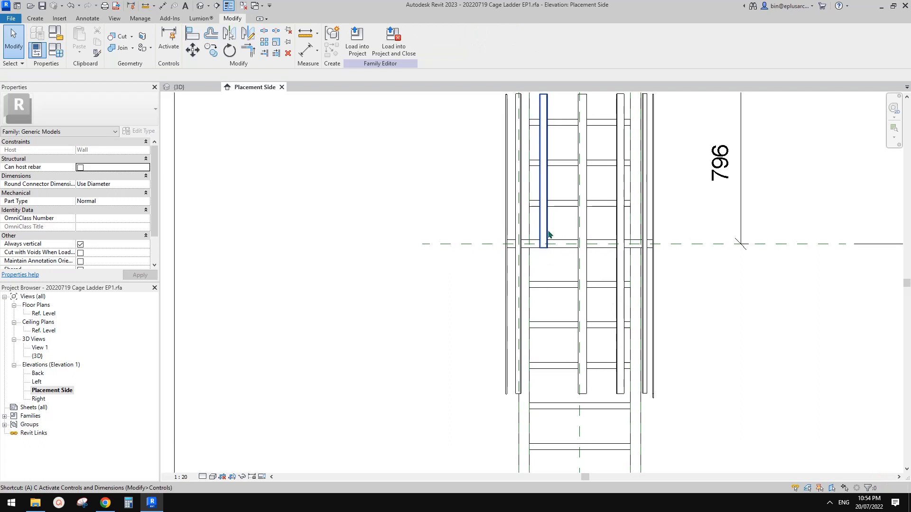
{"action": "key", "text": "a"}
{"action": "key", "text": "l"}
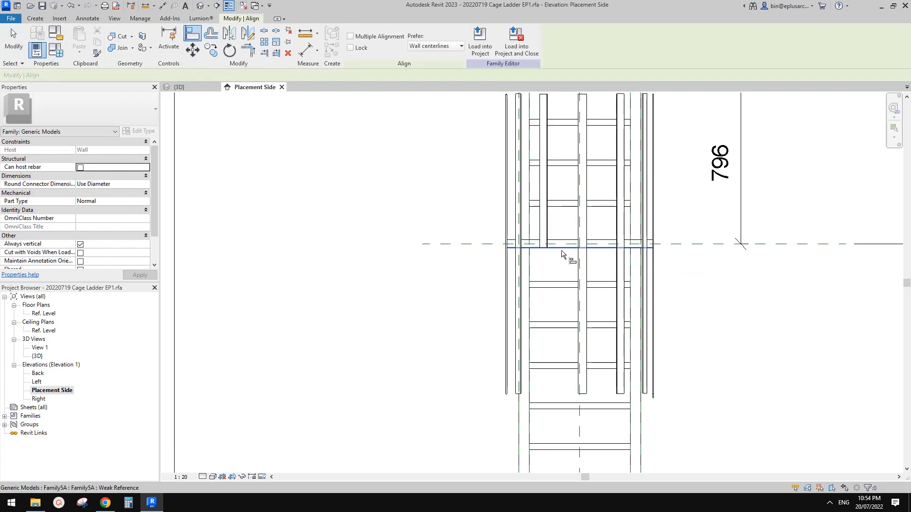
{"action": "key", "text": "Escape"}
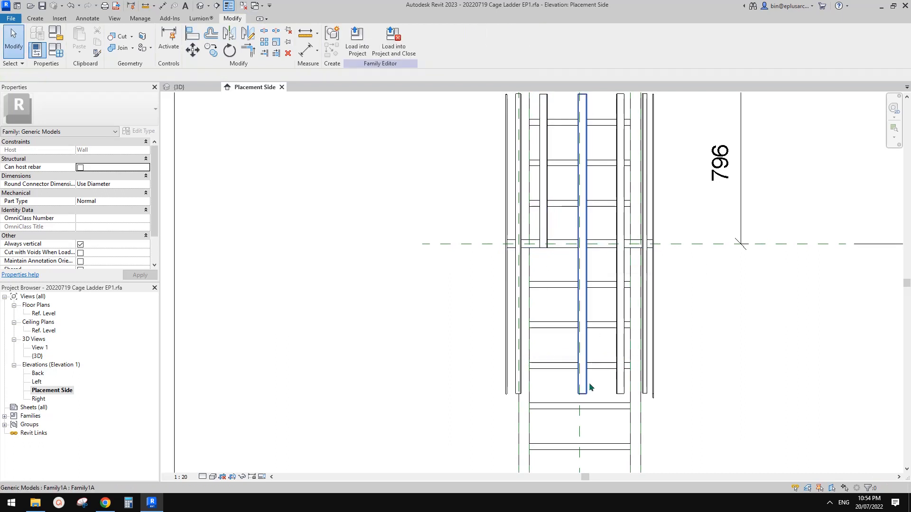
Shorten the middle bar so that its lower end sits just below the hoop.
{"action": "left_click", "coordinate": [586, 388]}
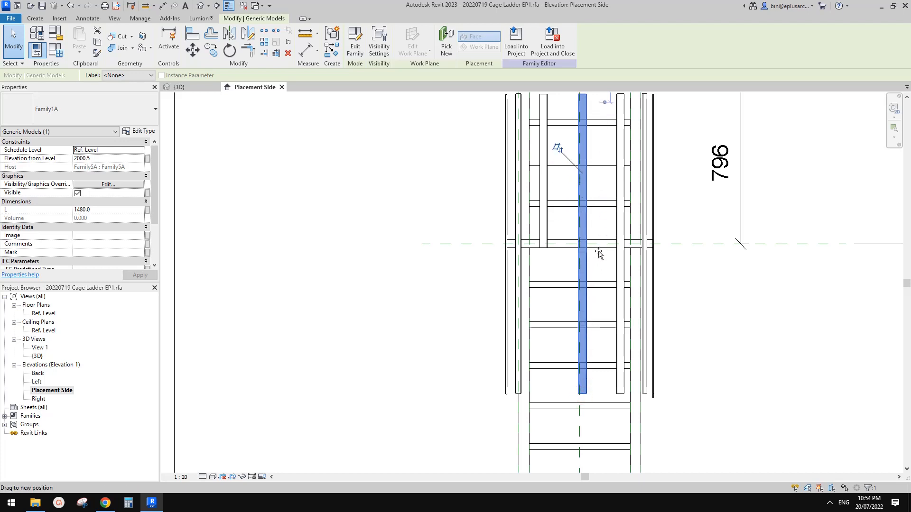
{"action": "left_click_drag", "start_coordinate": [599, 253], "coordinate": [597, 261]}
{"action": "key", "text": "Escape"}
{"action": "scroll", "coordinate": [568, 249], "scroll_direction": "up", "scroll_amount": 5}
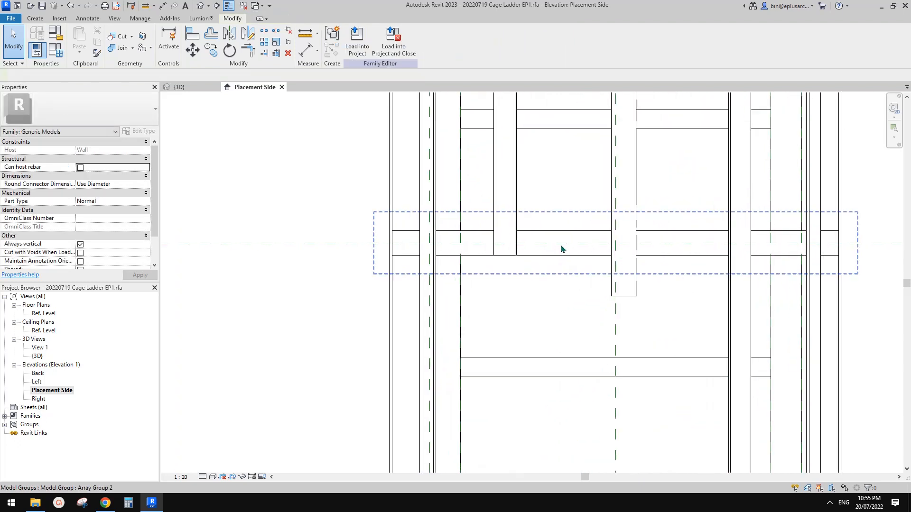
{"action": "left_click", "coordinate": [564, 255]}
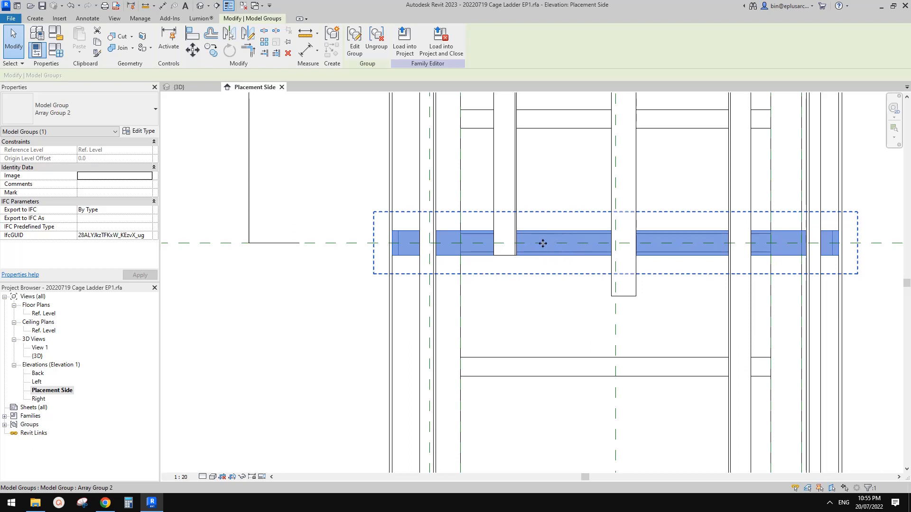
{"action": "left_click", "coordinate": [531, 228]}
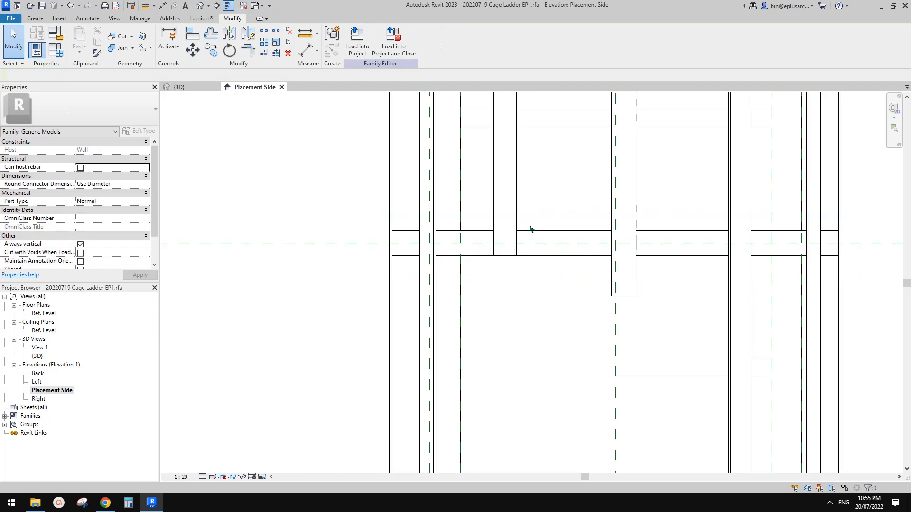
{"action": "left_click", "coordinate": [634, 209]}
{"action": "left_click_drag", "start_coordinate": [624, 301], "coordinate": [662, 255]}
{"action": "left_click", "coordinate": [621, 318]}
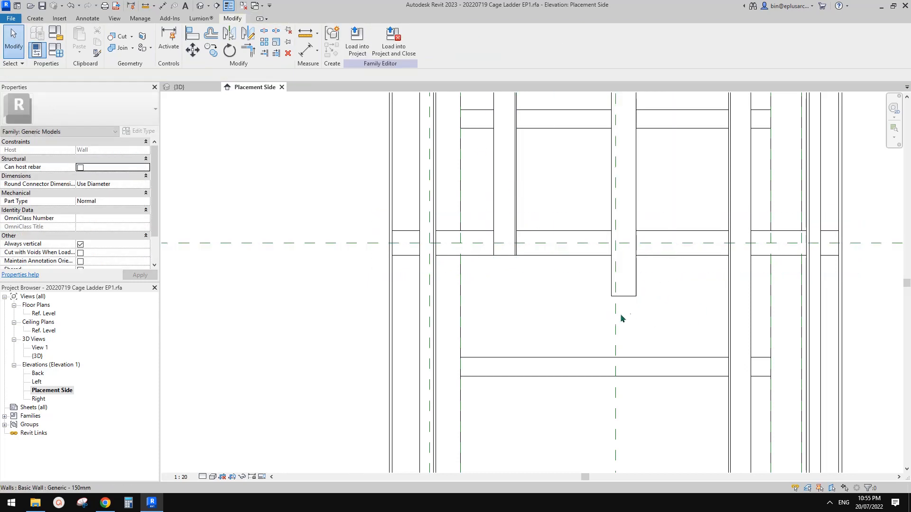
Align the middle bar's lower end with the hoop's horizontal centre reference and try to lock the alignment.
{"action": "key", "text": "a"}
{"action": "key", "text": "l"}
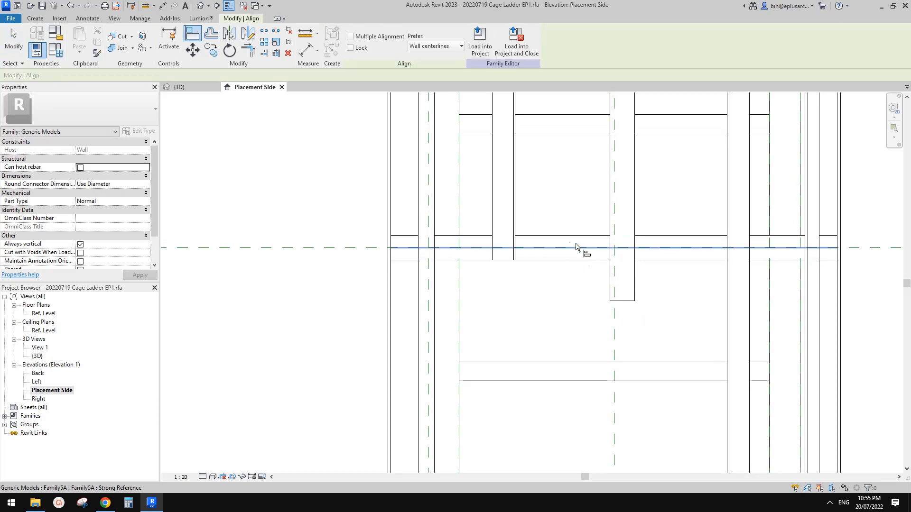
{"action": "left_click", "coordinate": [560, 246]}
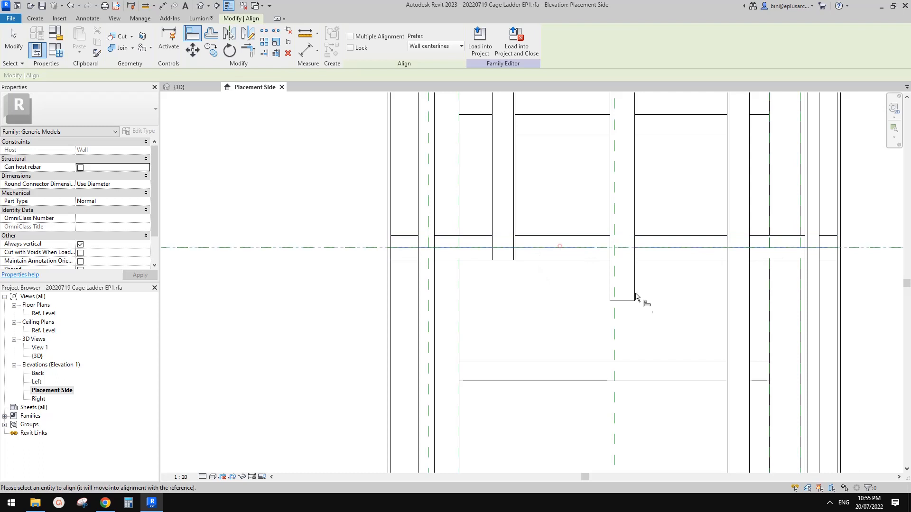
{"action": "left_click", "coordinate": [649, 303]}
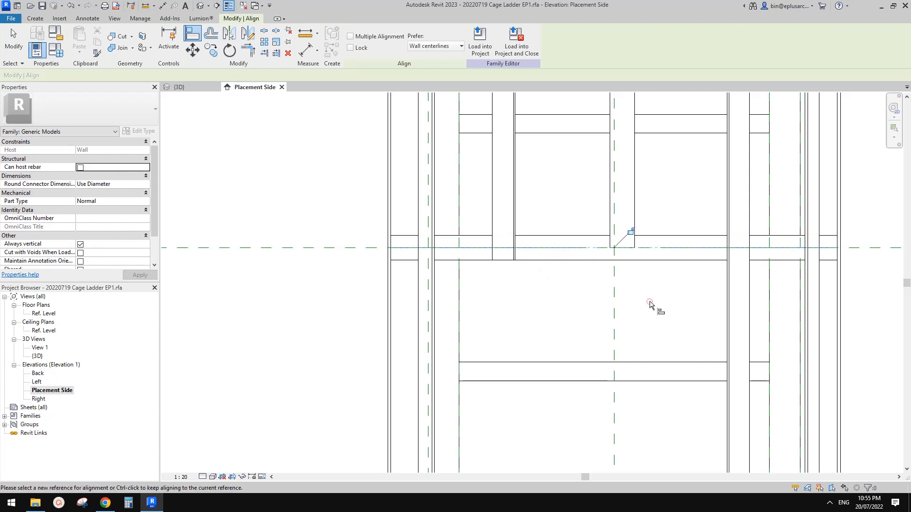
{"action": "left_click", "coordinate": [630, 232]}
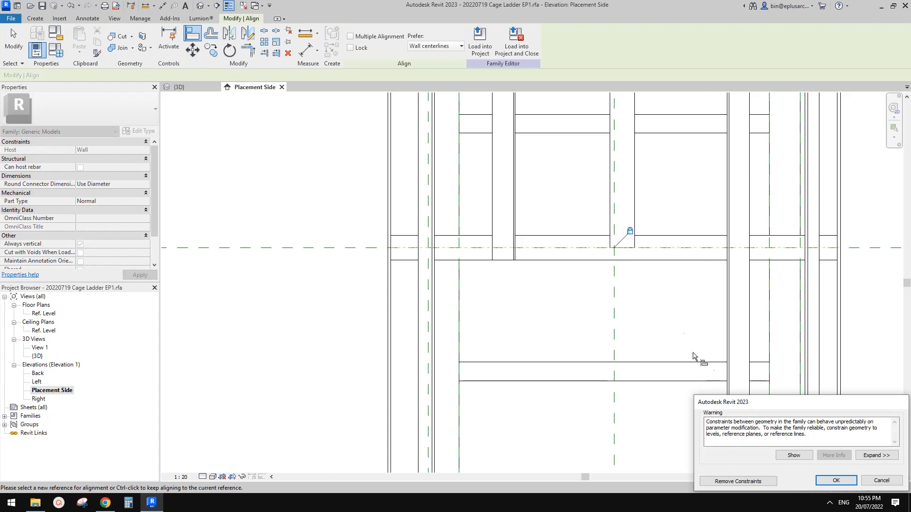
{"action": "left_click", "coordinate": [887, 484]}
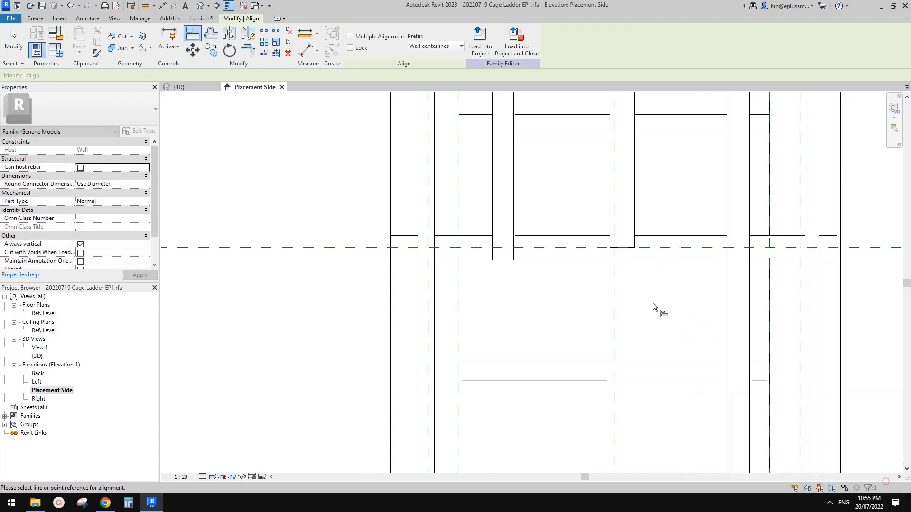
{"action": "key", "text": "Escape"}
{"action": "left_click", "coordinate": [623, 247]}
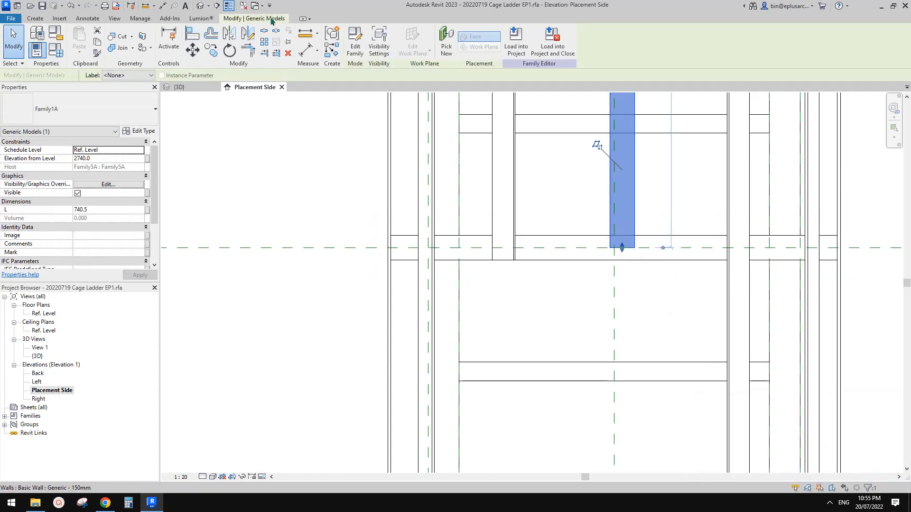
{"action": "key", "text": "Escape"}
In the 3D view, shorten the bar next to the straight-end bar to the hoop's lower edge and lock it there.
{"action": "left_click", "coordinate": [199, 5]}
{"action": "middle_click_drag", "start_coordinate": [516, 178], "coordinate": [620, 401], "text": "shift"}
{"action": "left_click", "coordinate": [636, 315]}
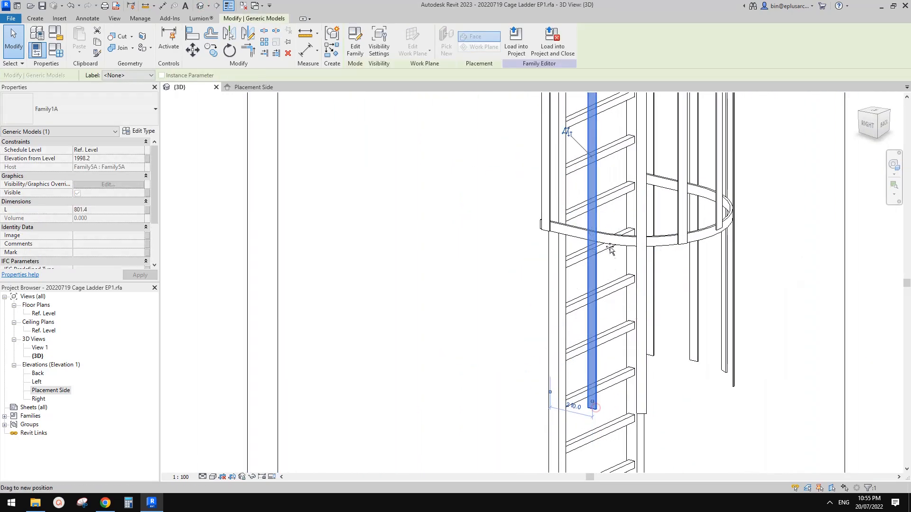
{"action": "scroll", "coordinate": [591, 239], "scroll_direction": "up", "scroll_amount": 3}
{"action": "left_click_drag", "start_coordinate": [596, 414], "coordinate": [594, 237]}
{"action": "scroll", "coordinate": [580, 243], "scroll_direction": "up", "scroll_amount": 2}
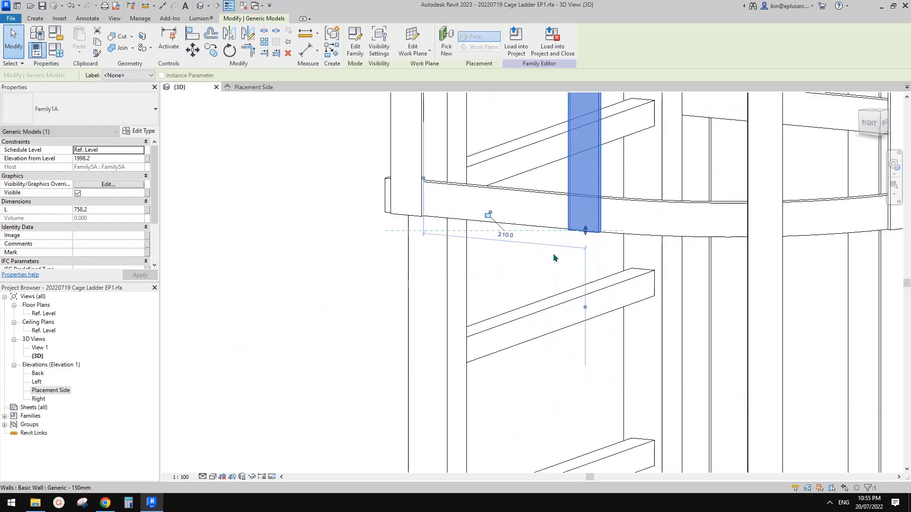
{"action": "left_click", "coordinate": [488, 215]}
{"action": "scroll", "coordinate": [546, 280], "scroll_direction": "down", "scroll_amount": 3}
{"action": "middle_click_drag", "start_coordinate": [708, 334], "coordinate": [619, 253]}
{"action": "left_click", "coordinate": [839, 482]}
{"action": "key", "text": "Escape"}
Shorten the next full-length bar around the curve to the hoop's lower edge and lock its lower end there.
{"action": "left_click", "coordinate": [635, 316]}
{"action": "scroll", "coordinate": [635, 316], "scroll_direction": "down", "scroll_amount": 1}
{"action": "left_click_drag", "start_coordinate": [616, 447], "coordinate": [605, 191]}
{"action": "scroll", "coordinate": [607, 190], "scroll_direction": "up", "scroll_amount": 3}
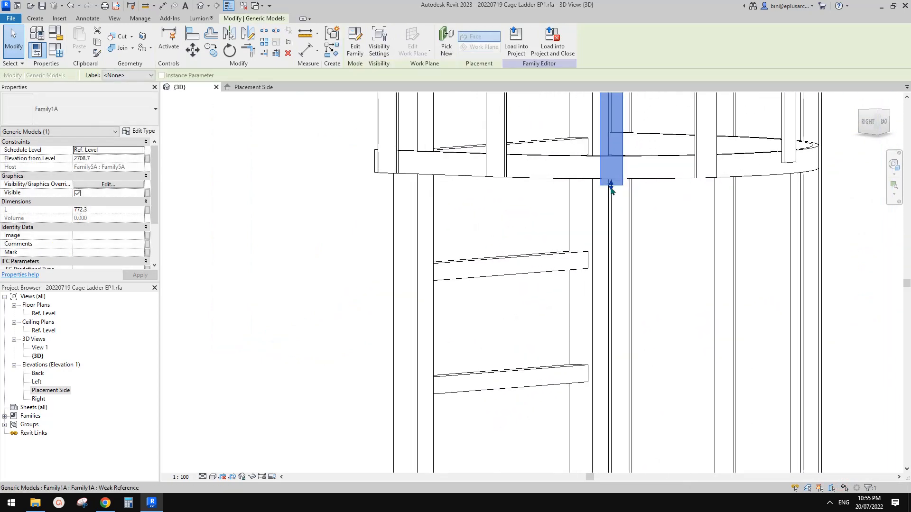
{"action": "left_click_drag", "start_coordinate": [519, 186], "coordinate": [688, 180]}
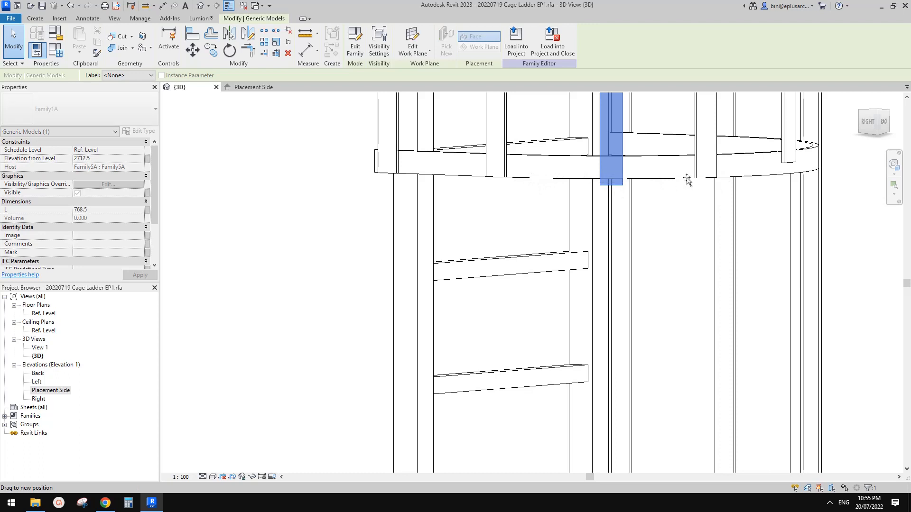
{"action": "left_click_drag", "start_coordinate": [597, 183], "coordinate": [590, 182]}
{"action": "middle_click_drag", "start_coordinate": [589, 183], "coordinate": [584, 183], "text": "shift"}
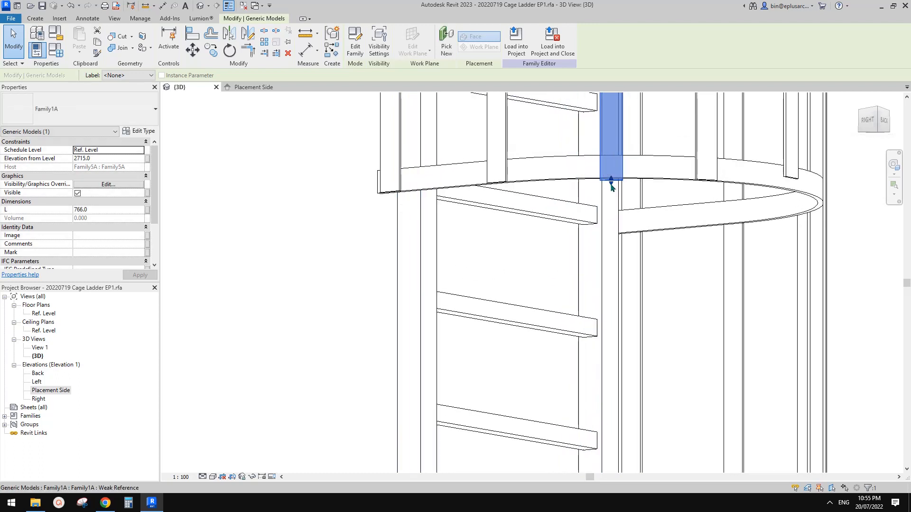
{"action": "left_click_drag", "start_coordinate": [584, 183], "coordinate": [589, 185]}
{"action": "left_click", "coordinate": [660, 194]}
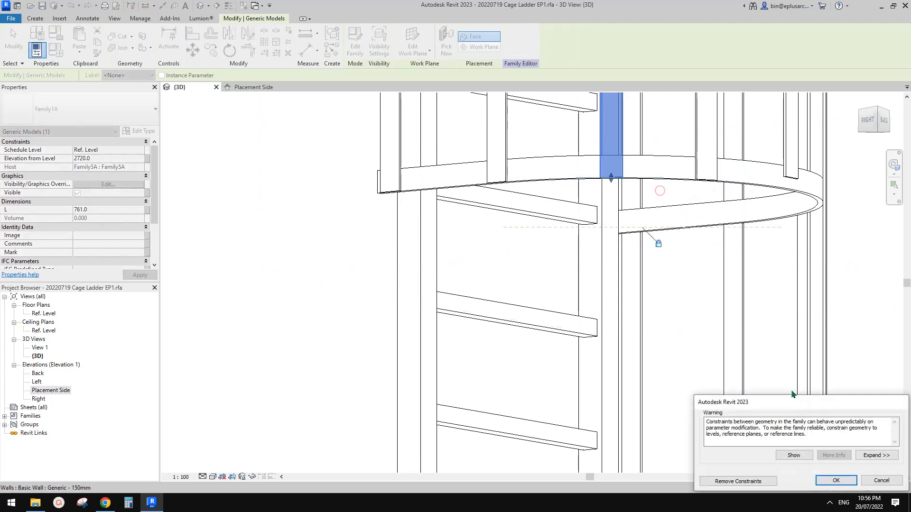
{"action": "left_click", "coordinate": [835, 481]}
{"action": "key", "text": "Escape"}
Extend the middle bar's lower end down to the hoop's lower edge and lock it there.
{"action": "middle_click_drag", "start_coordinate": [657, 227], "coordinate": [663, 157]}
{"action": "left_click", "coordinate": [724, 156]}
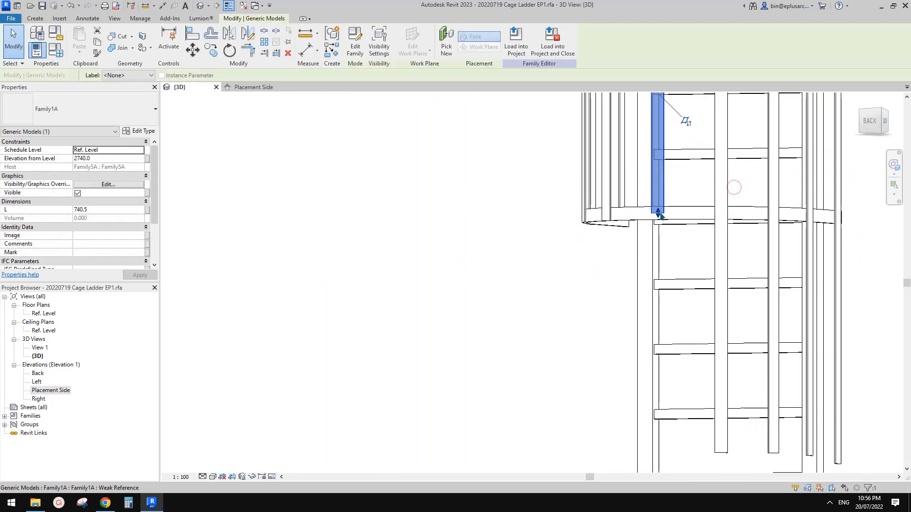
{"action": "left_click_drag", "start_coordinate": [659, 220], "coordinate": [647, 239]}
{"action": "left_click", "coordinate": [836, 481]}
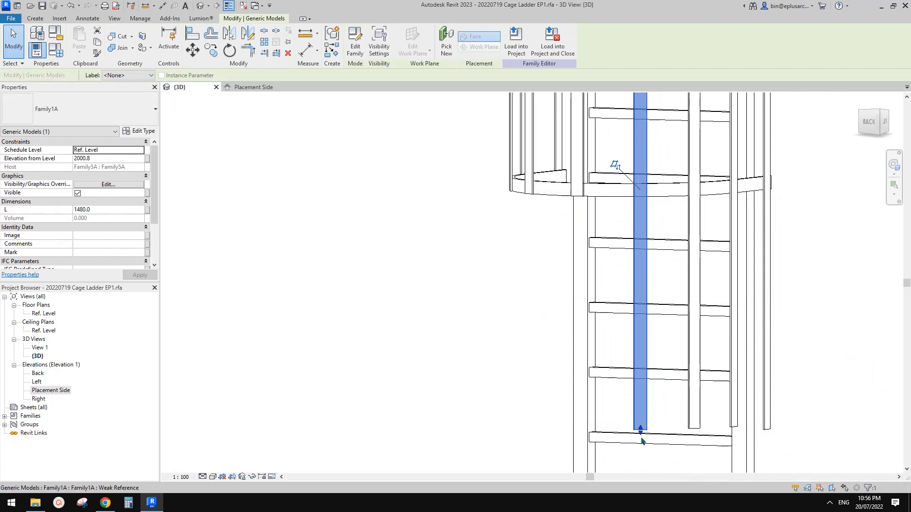
Shorten the next full-length bar around the curve by raising its lower end to about the hoop's lower edge.
{"action": "left_click_drag", "start_coordinate": [641, 440], "coordinate": [641, 205]}
{"action": "middle_click_drag", "start_coordinate": [641, 205], "coordinate": [661, 190], "text": "shift"}
{"action": "left_click_drag", "start_coordinate": [639, 180], "coordinate": [613, 182]}
{"action": "key", "text": "Escape"}
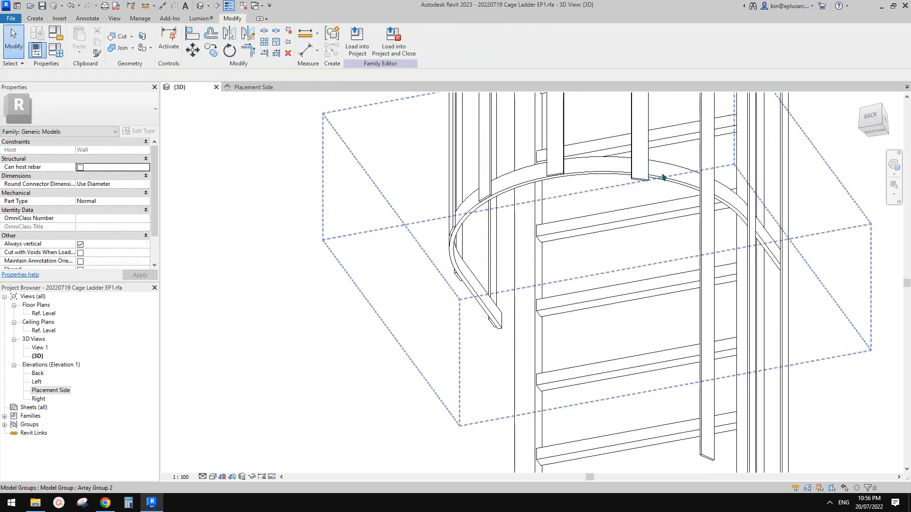
Try to bring the shortened bar's lower end exactly to the hoop's lower edge in the 3D view.
{"action": "middle_click_drag", "start_coordinate": [661, 177], "coordinate": [643, 202], "text": "shift"}
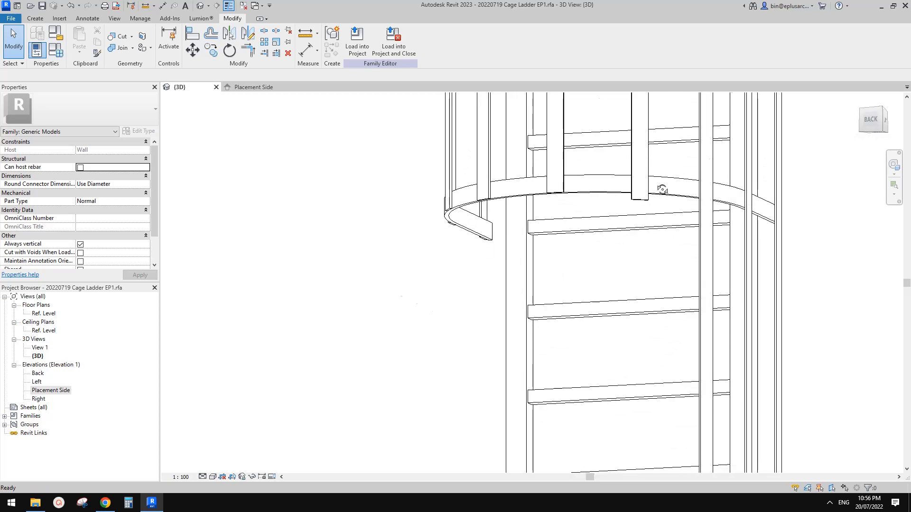
{"action": "left_click", "coordinate": [640, 194]}
{"action": "left_click_drag", "start_coordinate": [639, 198], "coordinate": [640, 195]}
{"action": "key", "text": "Escape"}
{"action": "middle_click_drag", "start_coordinate": [661, 199], "coordinate": [585, 237], "text": "shift"}
{"action": "left_click", "coordinate": [639, 162]}
{"action": "mouse_move", "coordinate": [647, 193]}
{"action": "middle_mouse_down", "text": "shift"}
{"action": "mouse_move", "coordinate": [656, 209]}
{"action": "mouse_move", "coordinate": [641, 199]}
{"action": "middle_mouse_up", "text": "shift"}
{"action": "left_click_drag", "start_coordinate": [639, 199], "coordinate": [703, 192]}
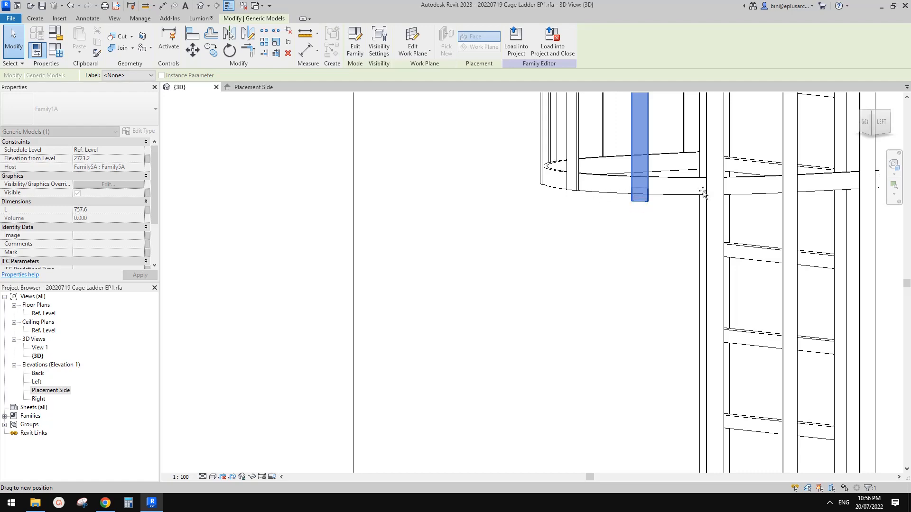
{"action": "key", "text": "Escape"}
{"action": "middle_click_drag", "start_coordinate": [601, 224], "coordinate": [663, 201], "text": "shift"}
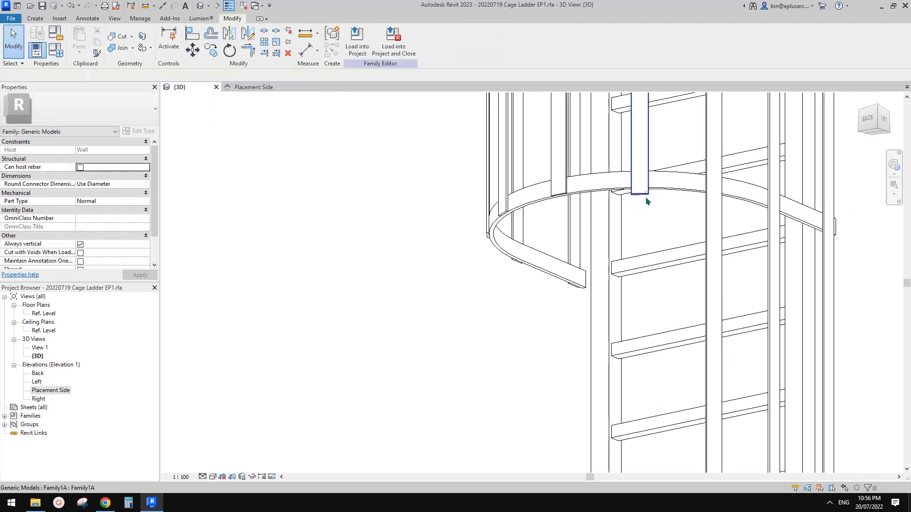
{"action": "left_click", "coordinate": [645, 199]}
{"action": "key", "text": "Escape"}
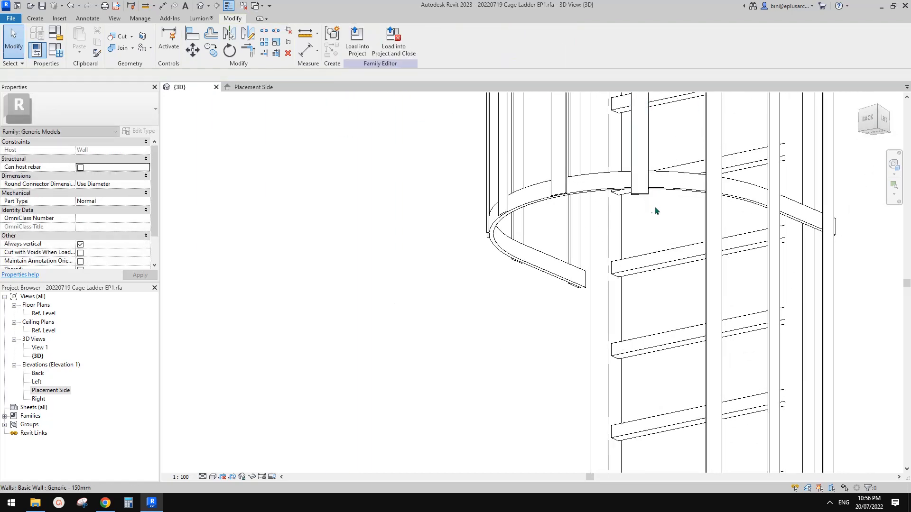
{"action": "middle_click_drag", "start_coordinate": [654, 206], "coordinate": [683, 225], "text": "shift"}
{"action": "left_click", "coordinate": [639, 170]}
{"action": "key", "text": "Escape"}
{"action": "left_click", "coordinate": [638, 152]}
{"action": "key", "text": "Escape"}
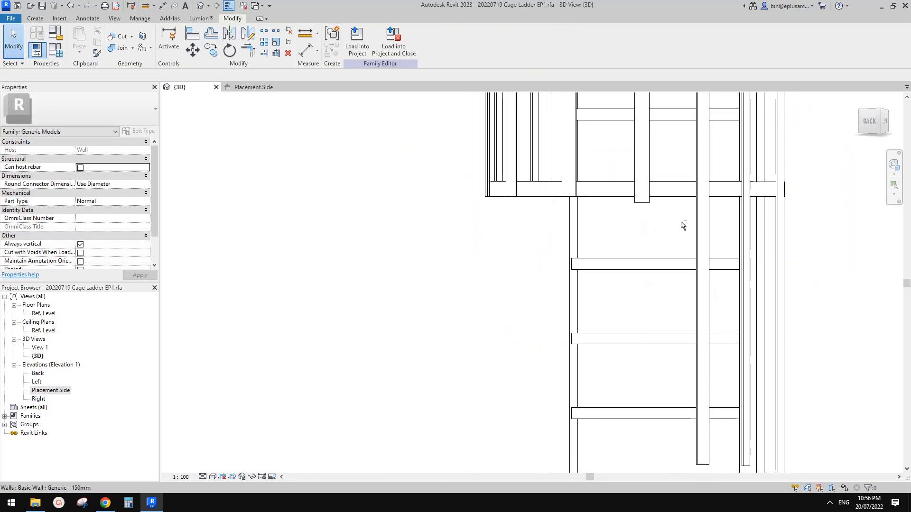
In the Placement Side elevation, align the overshooting bar's lower end with the hoop's lower edge and lock it there.
{"action": "double_click", "coordinate": [49, 391]}
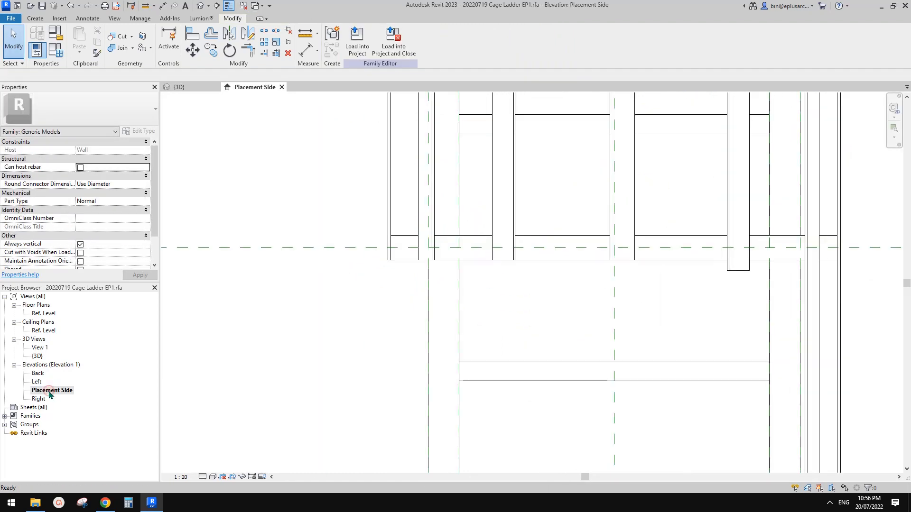
{"action": "middle_click_drag", "start_coordinate": [656, 290], "coordinate": [608, 255]}
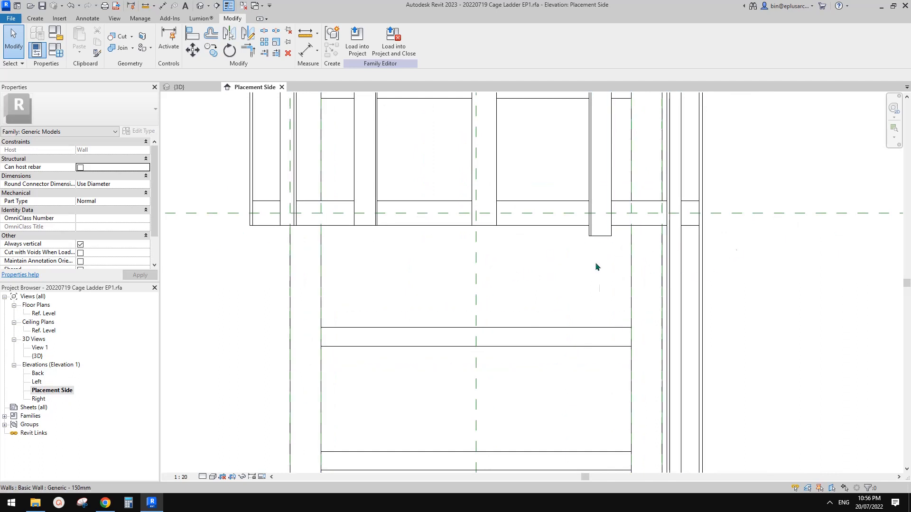
{"action": "middle_click_drag", "start_coordinate": [625, 298], "coordinate": [607, 344]}
{"action": "key", "text": "a"}
{"action": "key", "text": "l"}
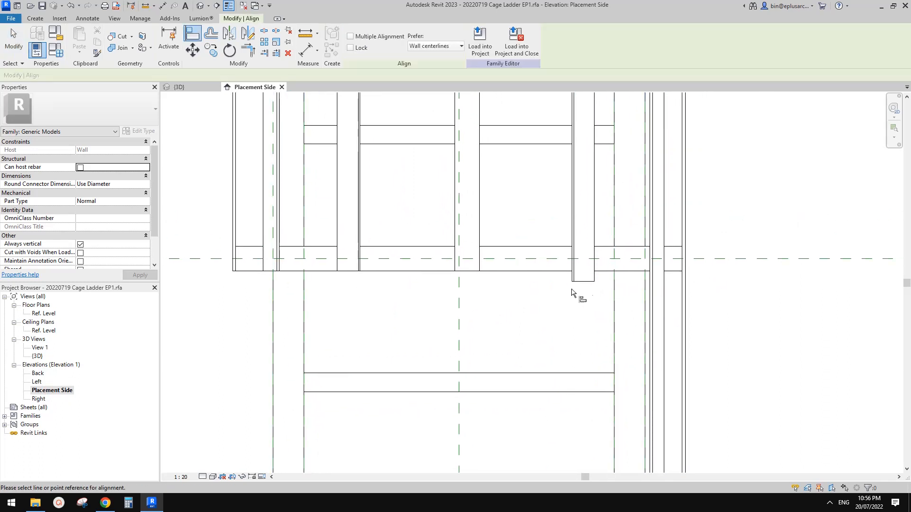
{"action": "left_click", "coordinate": [544, 277]}
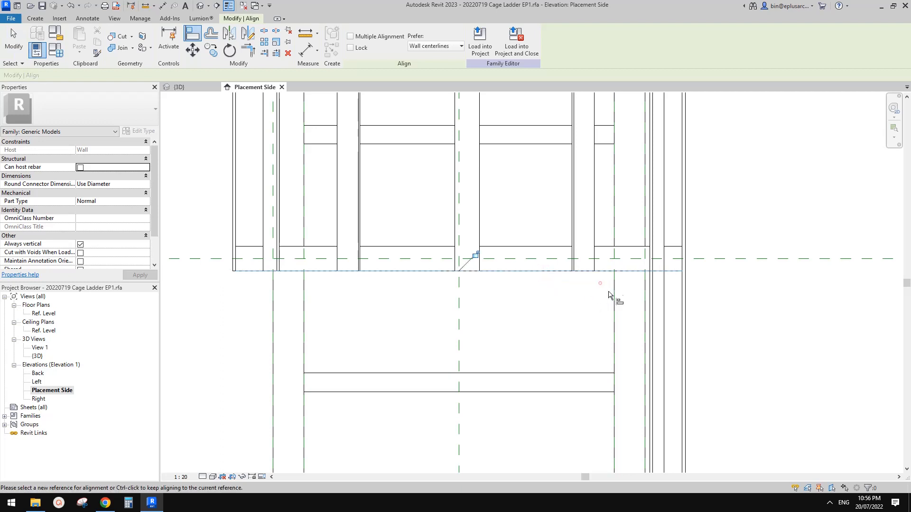
{"action": "left_click", "coordinate": [480, 258]}
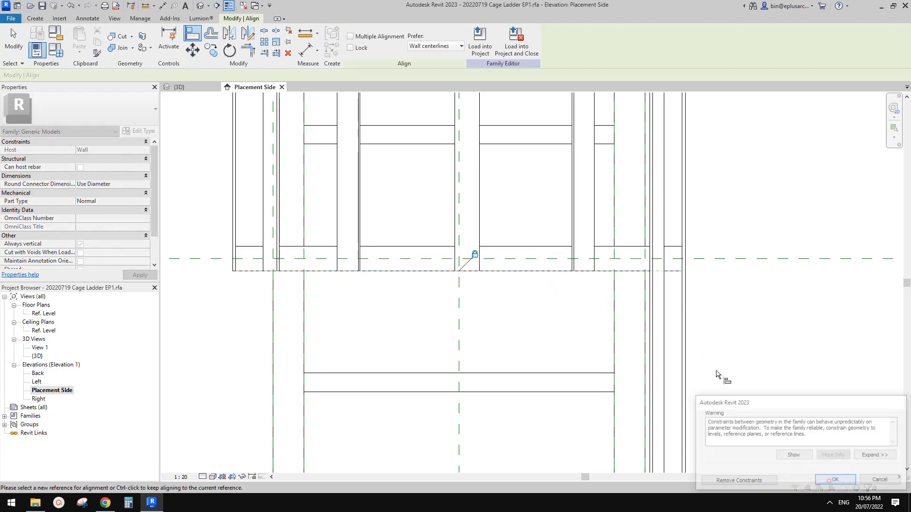
{"action": "left_click", "coordinate": [837, 480]}
Align the next full-length bar's lower end with the hoop's lower edge and lock the alignment.
{"action": "scroll", "coordinate": [647, 274], "scroll_direction": "down", "scroll_amount": 2}
{"action": "left_click", "coordinate": [545, 219]}
{"action": "middle_click_drag", "start_coordinate": [691, 382], "coordinate": [687, 219]}
{"action": "scroll", "coordinate": [687, 220], "scroll_direction": "down", "scroll_amount": 2}
{"action": "left_click", "coordinate": [648, 334]}
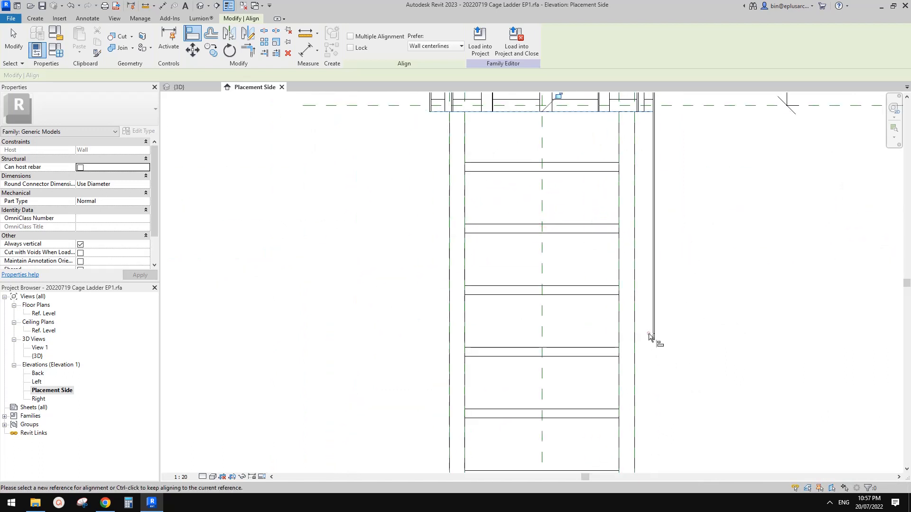
{"action": "middle_click_drag", "start_coordinate": [559, 98], "coordinate": [549, 138]}
{"action": "left_click", "coordinate": [549, 136]}
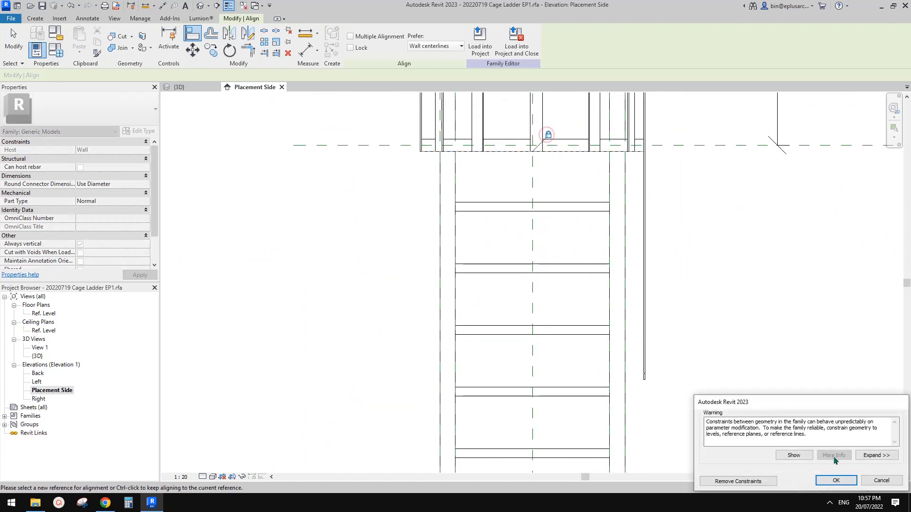
{"action": "left_click", "coordinate": [836, 481]}
Align the lower ends of the two remaining overlong bars with the hoop's lower edge and lock both alignments.
{"action": "left_click", "coordinate": [572, 151]}
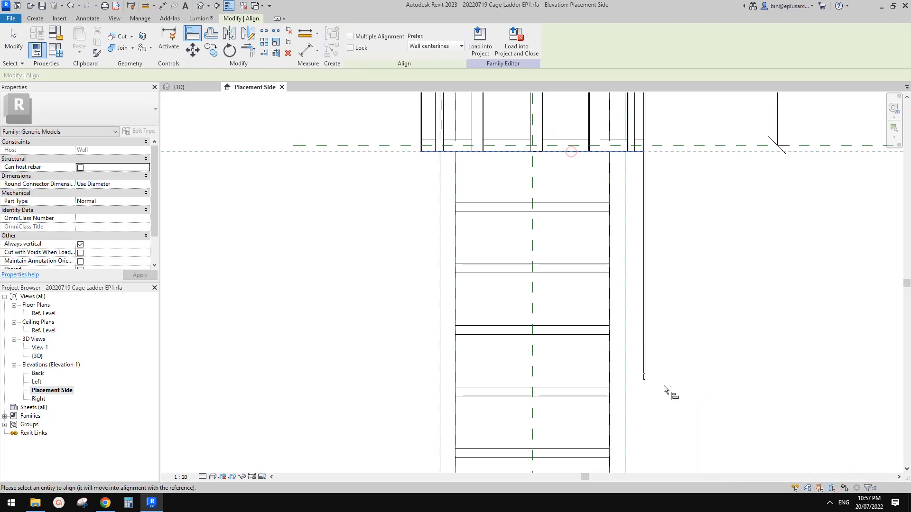
{"action": "left_click", "coordinate": [517, 168]}
{"action": "left_click", "coordinate": [825, 476]}
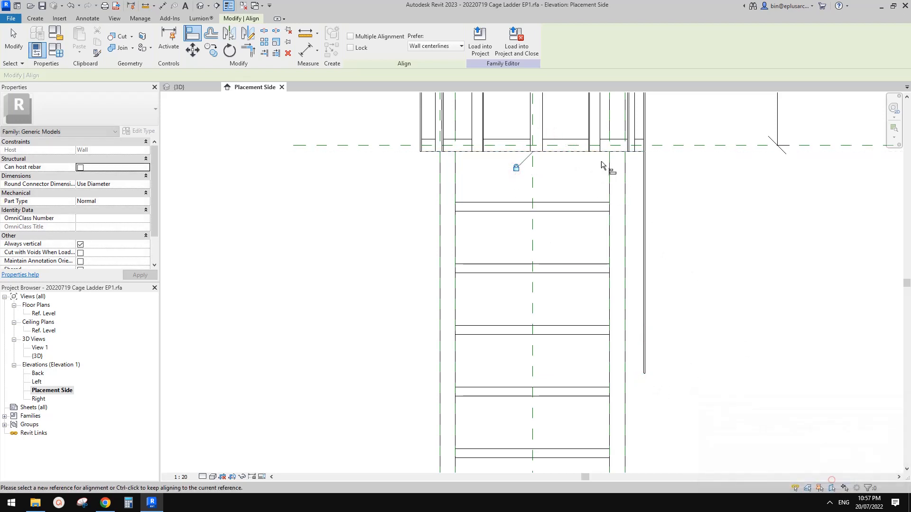
{"action": "left_click", "coordinate": [569, 152]}
{"action": "left_click", "coordinate": [646, 377]}
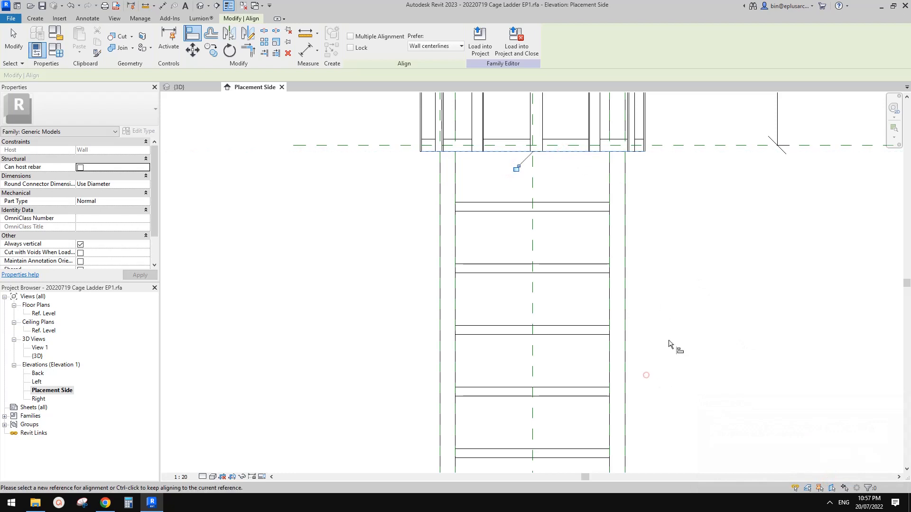
{"action": "left_click", "coordinate": [517, 168]}
{"action": "left_click", "coordinate": [830, 480]}
{"action": "scroll", "coordinate": [650, 261], "scroll_direction": "up", "scroll_amount": 3}
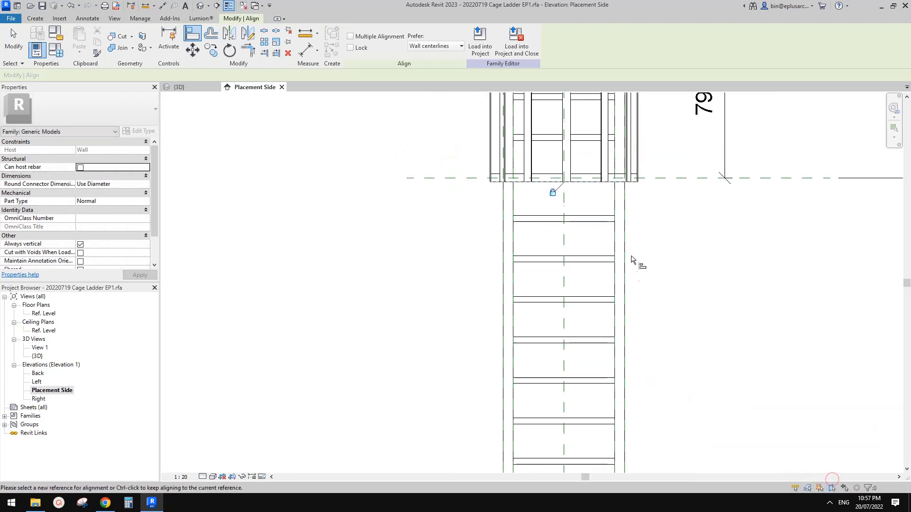
{"action": "key", "text": "Escape"}
In the 3D view, extend the straight-end bar's upper end upward to a length of about 2762 mm.
{"action": "left_click", "coordinate": [201, 6]}
{"action": "middle_click_drag", "start_coordinate": [528, 136], "coordinate": [474, 304], "text": "shift"}
{"action": "scroll", "coordinate": [471, 272], "scroll_direction": "down", "scroll_amount": 2}
{"action": "left_click", "coordinate": [471, 300]}
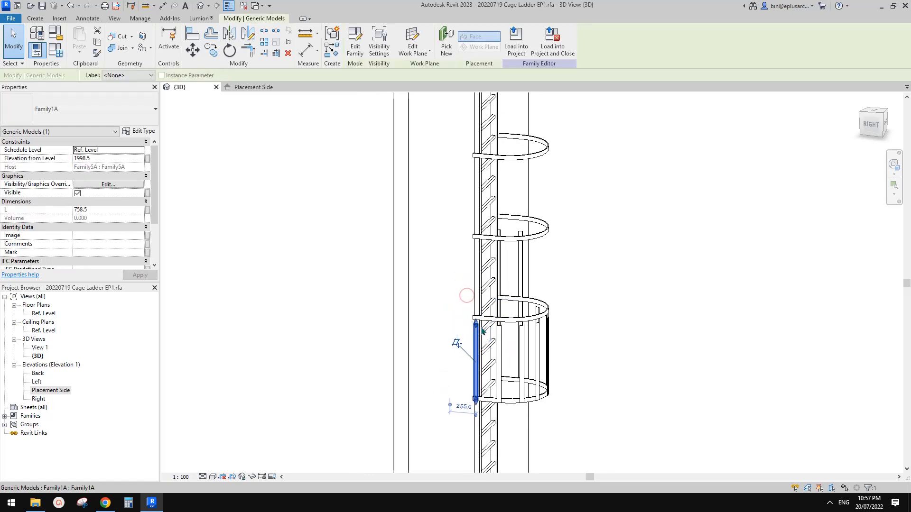
{"action": "left_click_drag", "start_coordinate": [495, 119], "coordinate": [495, 119]}
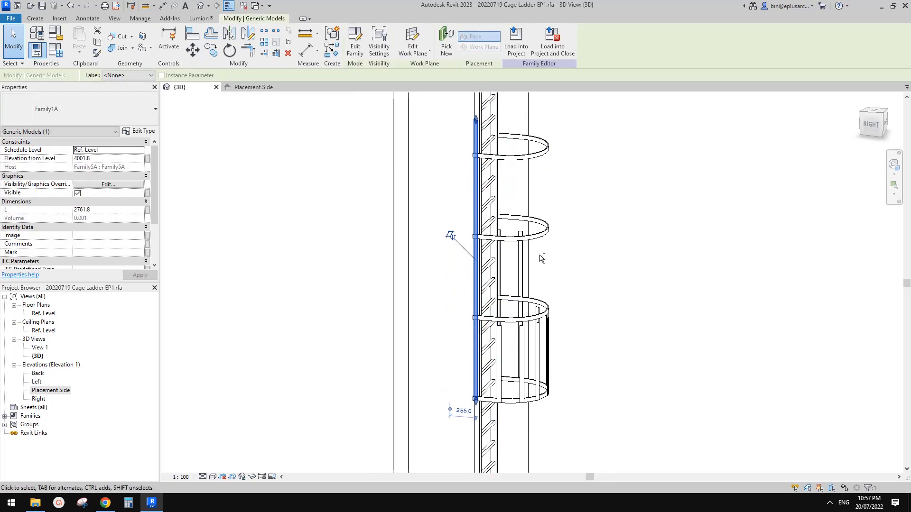
Try to extend the straight-end bar's upper end to the next higher hoop, and cancel the change.
{"action": "middle_click_drag", "start_coordinate": [539, 258], "coordinate": [483, 198], "text": "shift"}
{"action": "scroll", "coordinate": [527, 168], "scroll_direction": "down", "scroll_amount": 1}
{"action": "middle_click_drag", "start_coordinate": [489, 114], "coordinate": [492, 219]}
{"action": "scroll", "coordinate": [492, 220], "scroll_direction": "up", "scroll_amount": 3}
{"action": "scroll", "coordinate": [492, 218], "scroll_direction": "up", "scroll_amount": 1}
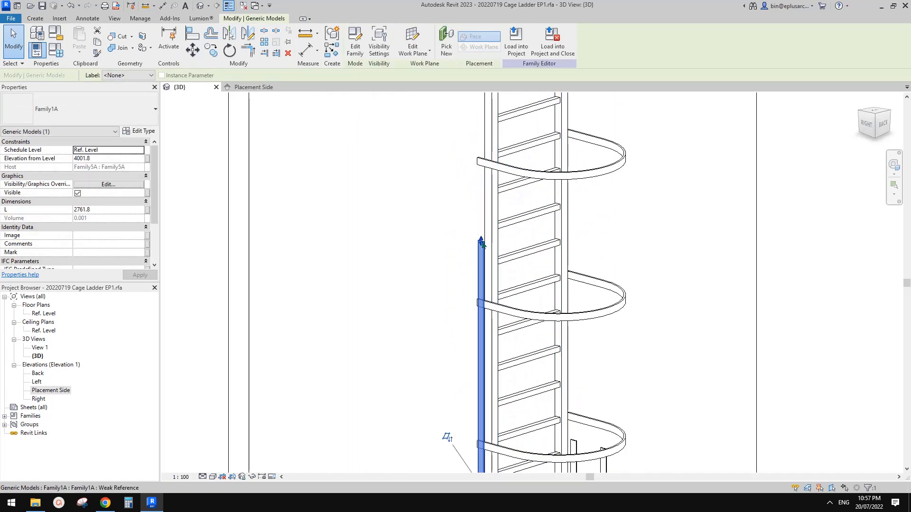
{"action": "left_click_drag", "start_coordinate": [482, 242], "coordinate": [494, 153]}
{"action": "middle_click_drag", "start_coordinate": [494, 154], "coordinate": [507, 245]}
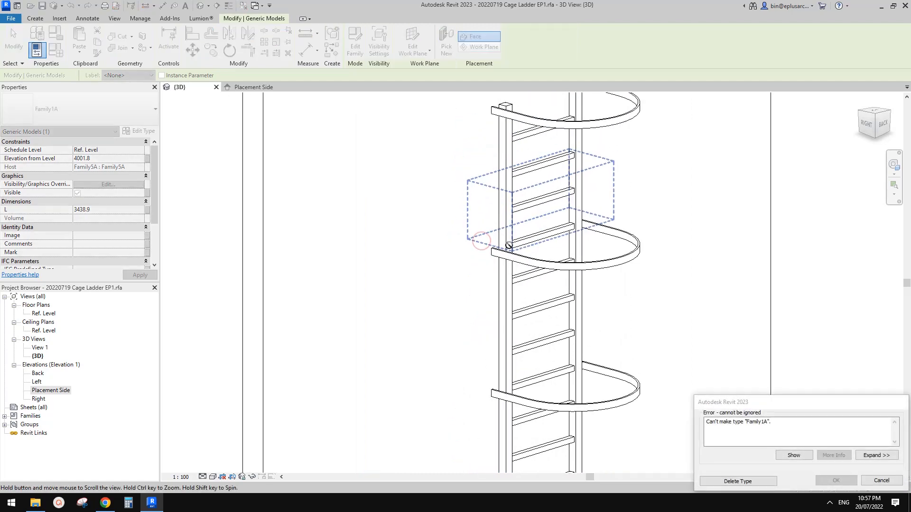
{"action": "left_click", "coordinate": [882, 481]}
Extend the straight-end bar's upper end to just above the second hoop from the top.
{"action": "scroll", "coordinate": [655, 323], "scroll_direction": "down", "scroll_amount": 2}
{"action": "left_click", "coordinate": [537, 235]}
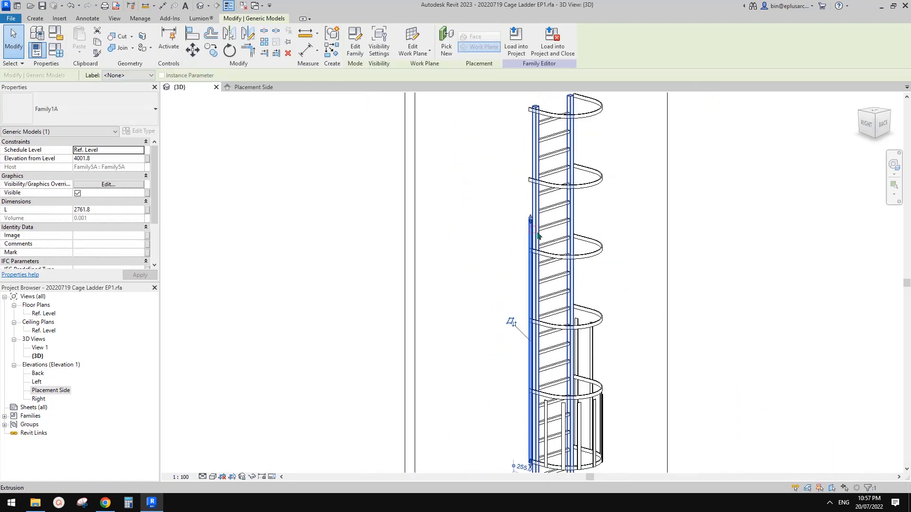
{"action": "left_click_drag", "start_coordinate": [538, 235], "coordinate": [533, 176]}
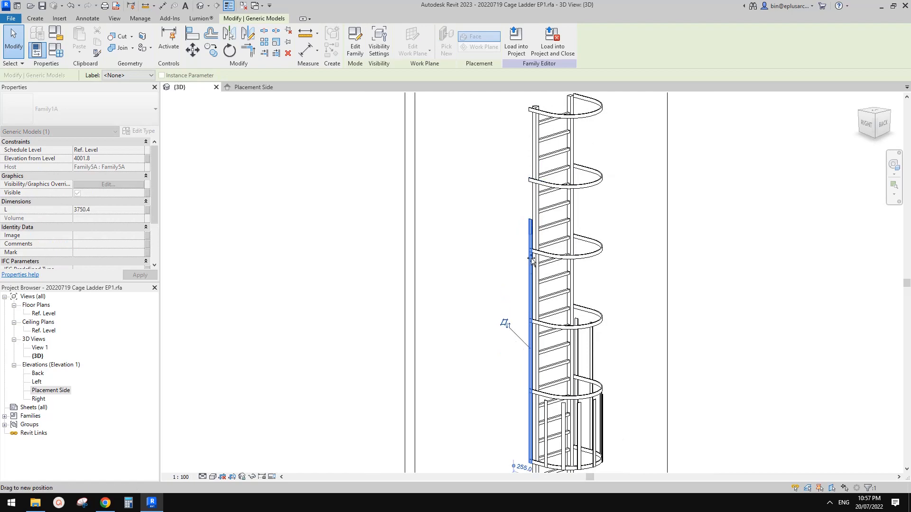
{"action": "mouse_move", "coordinate": [532, 260]}
{"action": "left_mouse_down"}
{"action": "mouse_move", "coordinate": [540, 160]}
{"action": "mouse_move", "coordinate": [544, 186]}
{"action": "mouse_move", "coordinate": [541, 163]}
{"action": "mouse_move", "coordinate": [535, 190]}
{"action": "mouse_move", "coordinate": [527, 157]}
{"action": "mouse_move", "coordinate": [531, 120]}
{"action": "mouse_move", "coordinate": [527, 157]}
{"action": "left_mouse_up"}
{"action": "scroll", "coordinate": [535, 189], "scroll_direction": "up", "scroll_amount": 2}
{"action": "scroll", "coordinate": [534, 186], "scroll_direction": "up", "scroll_amount": 1}
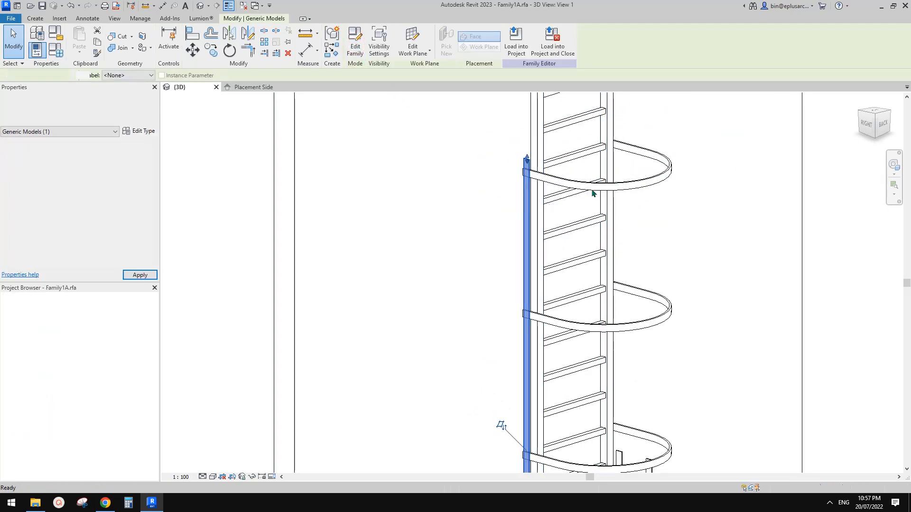
In the flat bar family's Ref. Level plan, move the upper end reference line up by about 1480 mm.
{"action": "middle_click_drag", "start_coordinate": [591, 191], "coordinate": [655, 271], "text": "shift"}
{"action": "left_click", "coordinate": [43, 314]}
{"action": "double_click", "coordinate": [44, 314]}
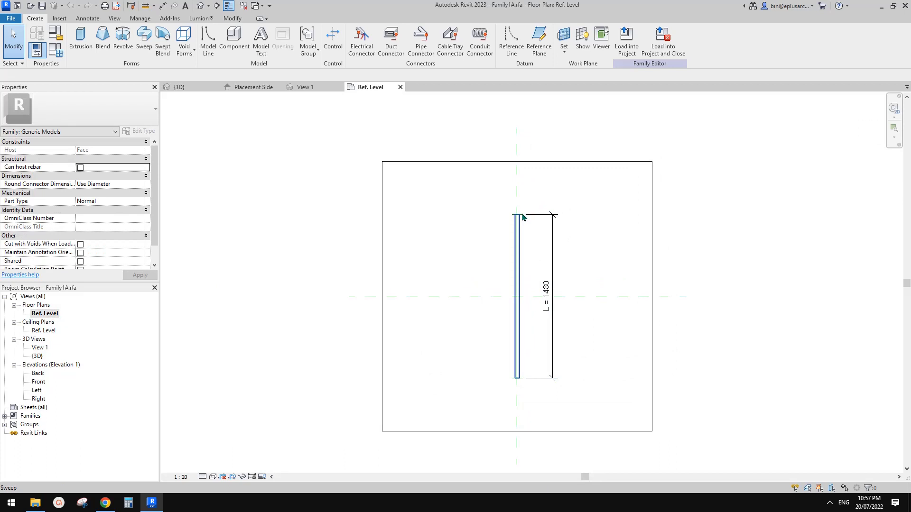
{"action": "left_click", "coordinate": [512, 216]}
{"action": "middle_click_drag", "start_coordinate": [574, 225], "coordinate": [562, 232]}
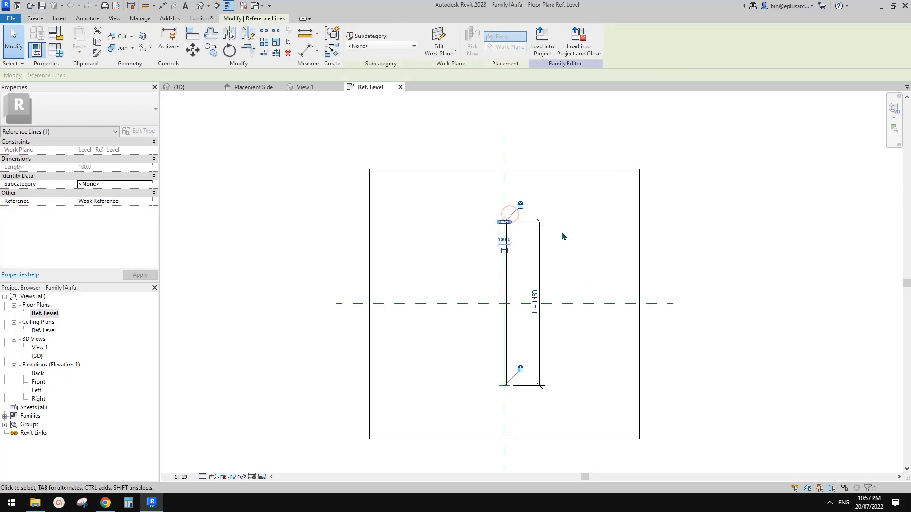
{"action": "middle_click_drag", "start_coordinate": [507, 242], "coordinate": [519, 315]}
{"action": "key", "text": "m"}
{"action": "key", "text": "v"}
{"action": "left_click", "coordinate": [516, 250]}
{"action": "left_click", "coordinate": [515, 156]}
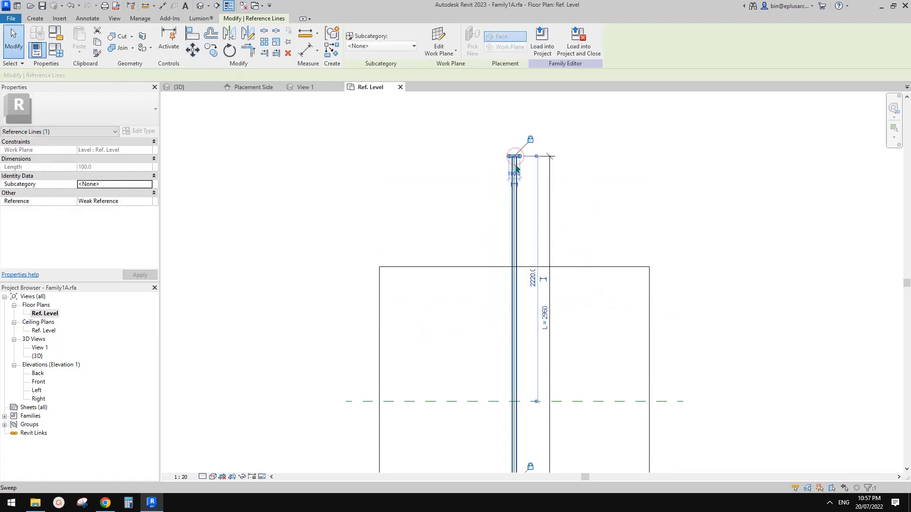
Move the flat bar family's lower end reference line down by about 2000 mm.
{"action": "scroll", "coordinate": [539, 341], "scroll_direction": "down", "scroll_amount": 1}
{"action": "middle_click_drag", "start_coordinate": [530, 461], "coordinate": [522, 269]}
{"action": "left_click_drag", "start_coordinate": [484, 253], "coordinate": [527, 272]}
{"action": "middle_click_drag", "start_coordinate": [529, 270], "coordinate": [533, 244]}
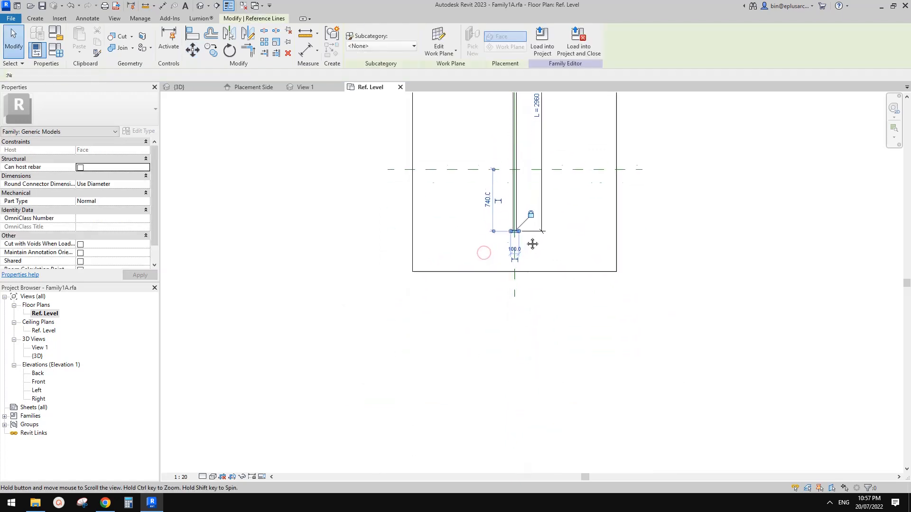
{"action": "scroll", "coordinate": [524, 287], "scroll_direction": "down", "scroll_amount": 1}
{"action": "key", "text": "m"}
{"action": "key", "text": "v"}
{"action": "left_click", "coordinate": [520, 248]}
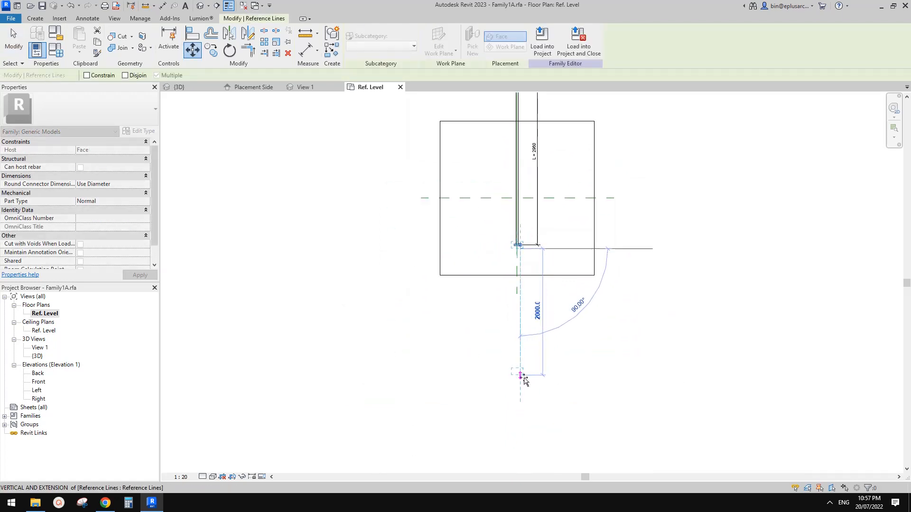
{"action": "left_click", "coordinate": [523, 378]}
{"action": "scroll", "coordinate": [569, 333], "scroll_direction": "down", "scroll_amount": 2}
{"action": "left_click", "coordinate": [589, 302]}
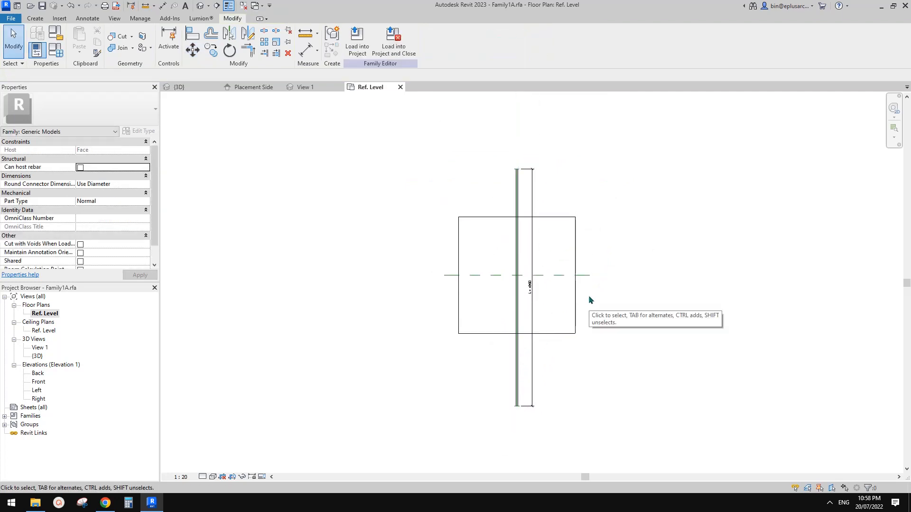
Close the flat bar family's open views and return to the cage ladder's 3D view.
{"action": "left_click", "coordinate": [400, 87]}
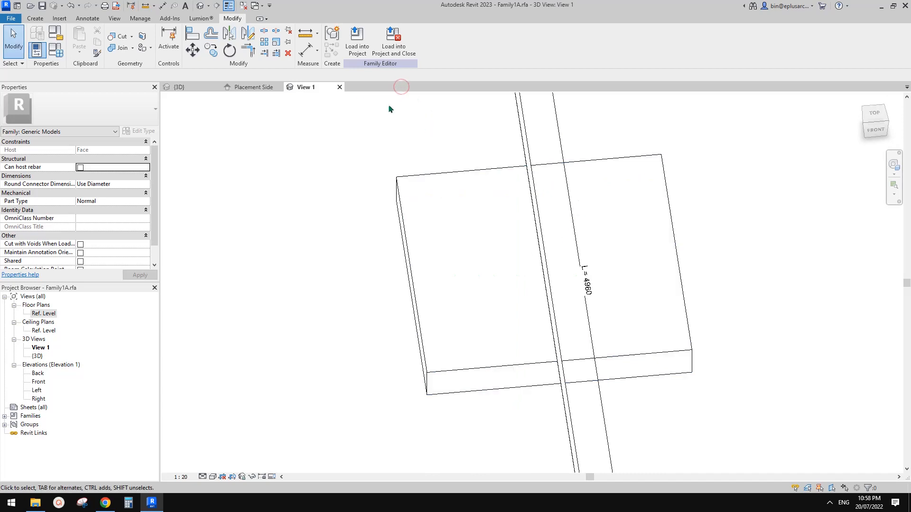
{"action": "left_click", "coordinate": [340, 87]}
{"action": "left_click", "coordinate": [475, 252]}
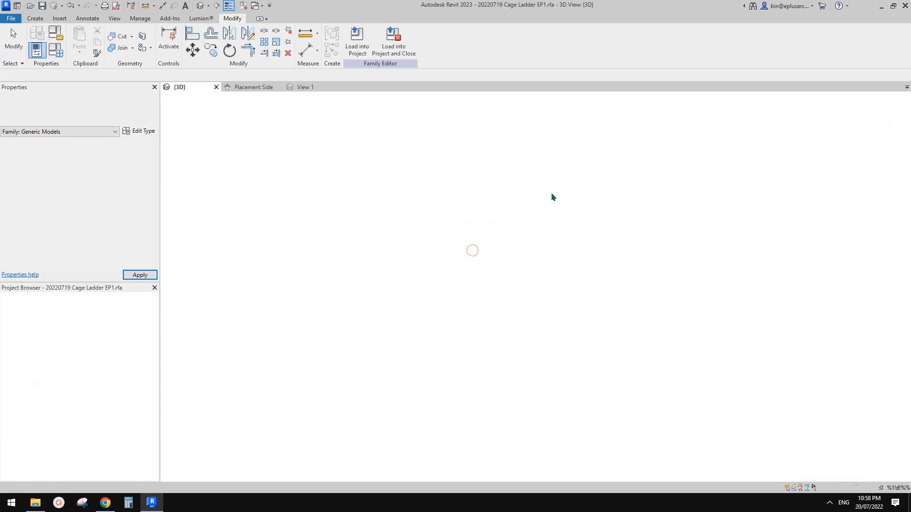
Extend the bar next to the straight-end bar up to the second hoop from the top, about 3315 mm long.
{"action": "scroll", "coordinate": [563, 316], "scroll_direction": "down", "scroll_amount": 4}
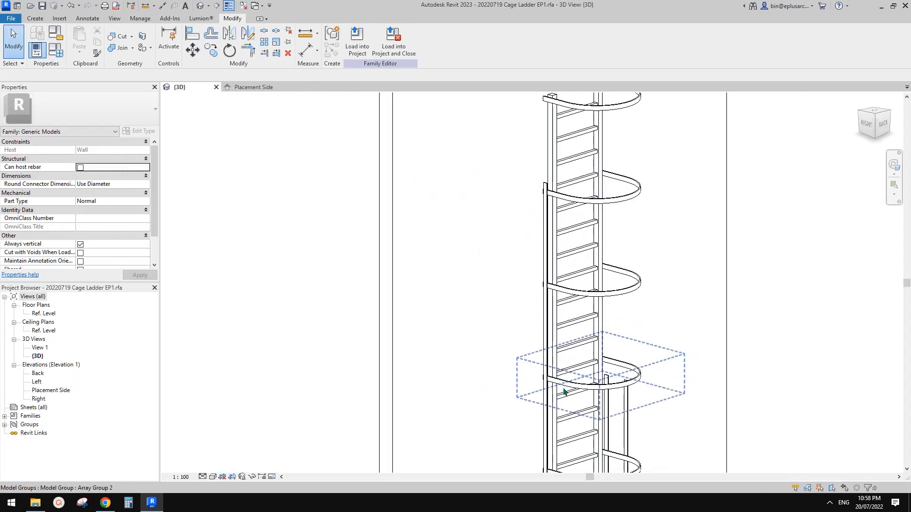
{"action": "left_click", "coordinate": [585, 332]}
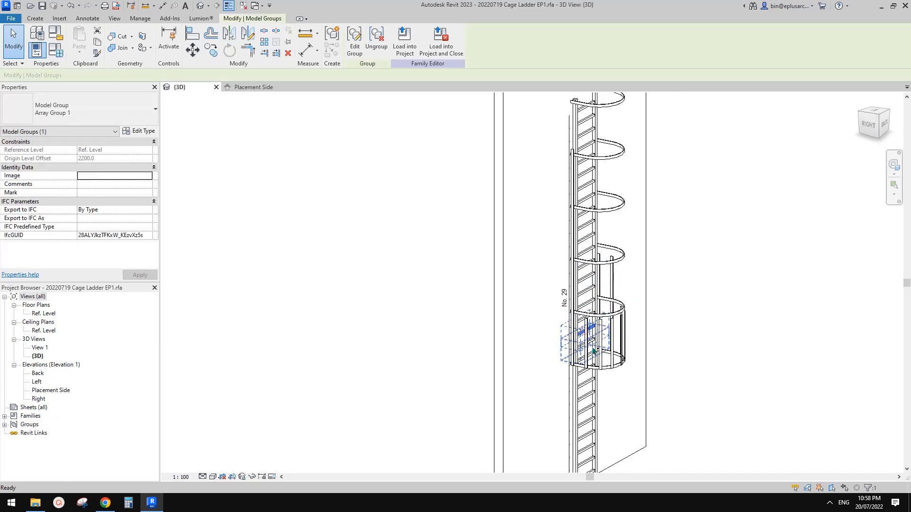
{"action": "key", "text": "Escape"}
{"action": "left_click", "coordinate": [587, 334]}
{"action": "mouse_move", "coordinate": [588, 320]}
{"action": "left_mouse_down"}
{"action": "mouse_move", "coordinate": [589, 151]}
{"action": "mouse_move", "coordinate": [603, 151]}
{"action": "left_mouse_up"}
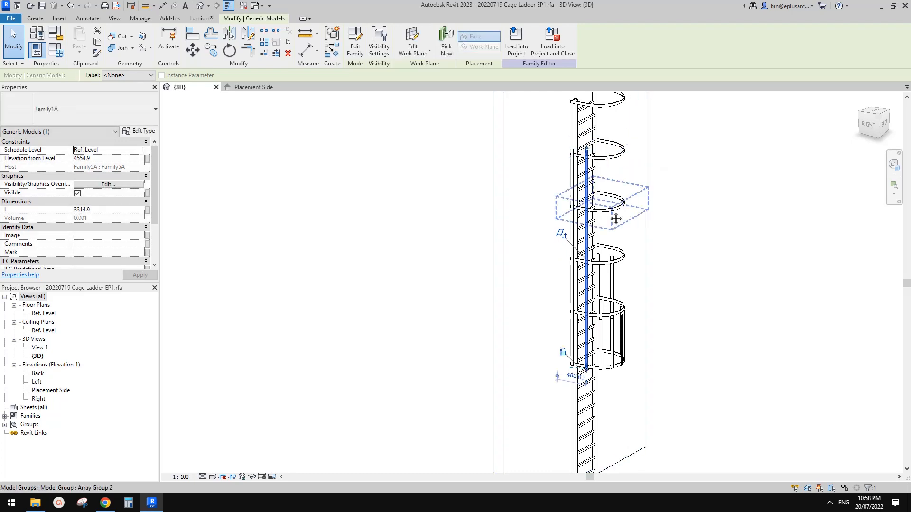
Try to extend the selected bar next to the straight-end bar further up, just above the second hoop from the top.
{"action": "middle_click_drag", "start_coordinate": [614, 217], "coordinate": [576, 201], "text": "shift"}
{"action": "scroll", "coordinate": [577, 188], "scroll_direction": "up", "scroll_amount": 2}
{"action": "scroll", "coordinate": [568, 167], "scroll_direction": "down", "scroll_amount": 2}
{"action": "middle_click_drag", "start_coordinate": [568, 167], "coordinate": [562, 246]}
{"action": "scroll", "coordinate": [558, 262], "scroll_direction": "up", "scroll_amount": 3}
{"action": "left_click_drag", "start_coordinate": [574, 231], "coordinate": [575, 211]}
{"action": "middle_click_drag", "start_coordinate": [592, 223], "coordinate": [599, 264], "text": "shift"}
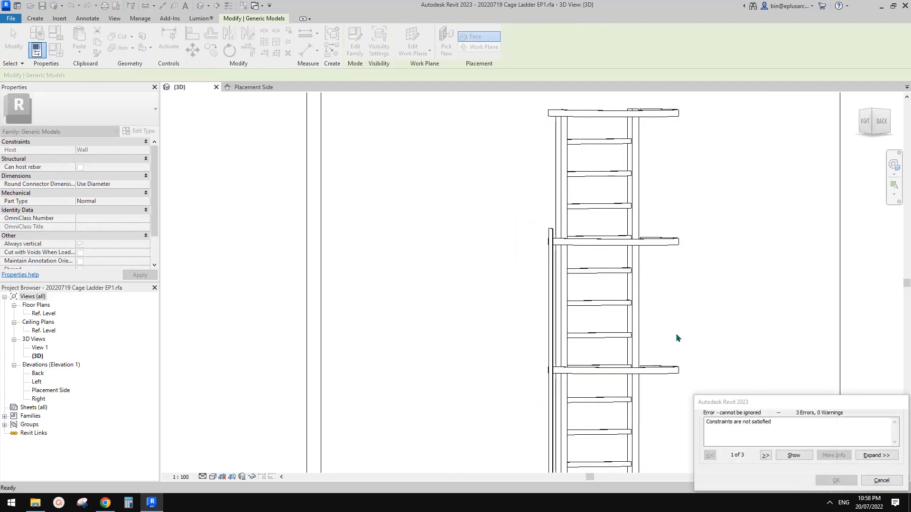
{"action": "left_click", "coordinate": [881, 481]}
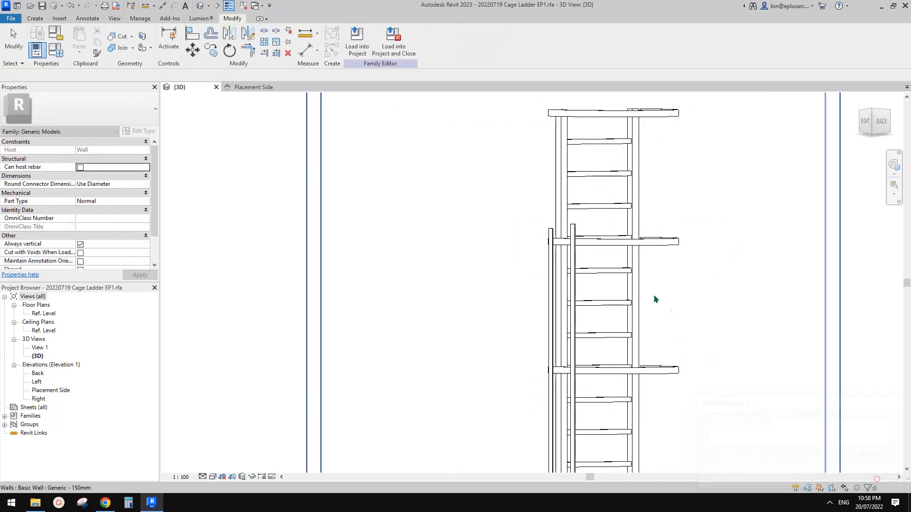
Extend the next short flat bar, at the front of the cage, upward to about 2090 mm long.
{"action": "scroll", "coordinate": [653, 296], "scroll_direction": "down", "scroll_amount": 2}
{"action": "mouse_move", "coordinate": [635, 343]}
{"action": "middle_mouse_down", "text": "shift"}
{"action": "mouse_move", "coordinate": [672, 297]}
{"action": "mouse_move", "coordinate": [647, 338]}
{"action": "middle_mouse_up", "text": "shift"}
{"action": "left_click", "coordinate": [597, 394]}
{"action": "key", "text": "Escape"}
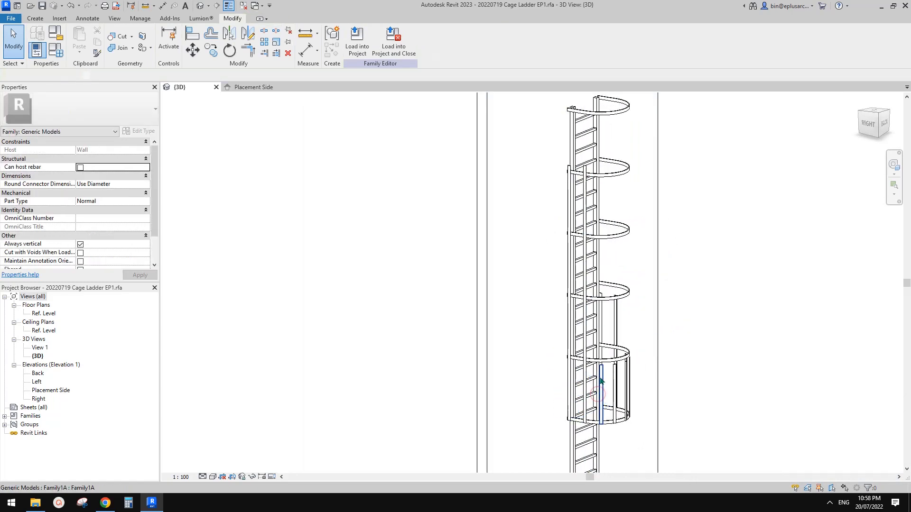
{"action": "left_click", "coordinate": [600, 381]}
{"action": "middle_click_drag", "start_coordinate": [601, 381], "coordinate": [603, 396], "text": "shift"}
{"action": "left_click_drag", "start_coordinate": [601, 367], "coordinate": [618, 275]}
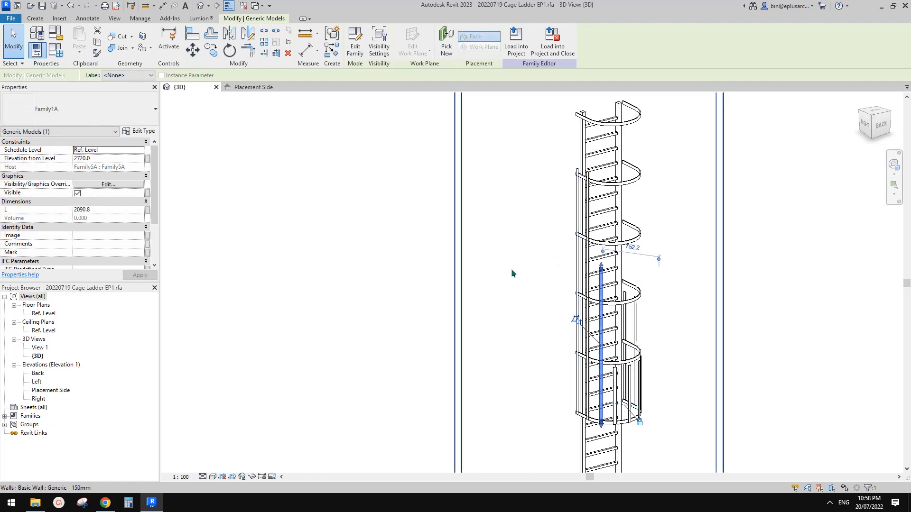
Extend the front flat bar further up to the second hoop from the top, about 3317 mm long.
{"action": "key", "text": "Escape"}
{"action": "left_click", "coordinate": [612, 267]}
{"action": "middle_click_drag", "start_coordinate": [612, 266], "coordinate": [604, 324], "text": "shift"}
{"action": "key", "text": "Escape"}
{"action": "left_click", "coordinate": [610, 286]}
{"action": "scroll", "coordinate": [603, 317], "scroll_direction": "up", "scroll_amount": 1}
{"action": "left_click_drag", "start_coordinate": [603, 307], "coordinate": [609, 177]}
{"action": "scroll", "coordinate": [609, 176], "scroll_direction": "down", "scroll_amount": 2}
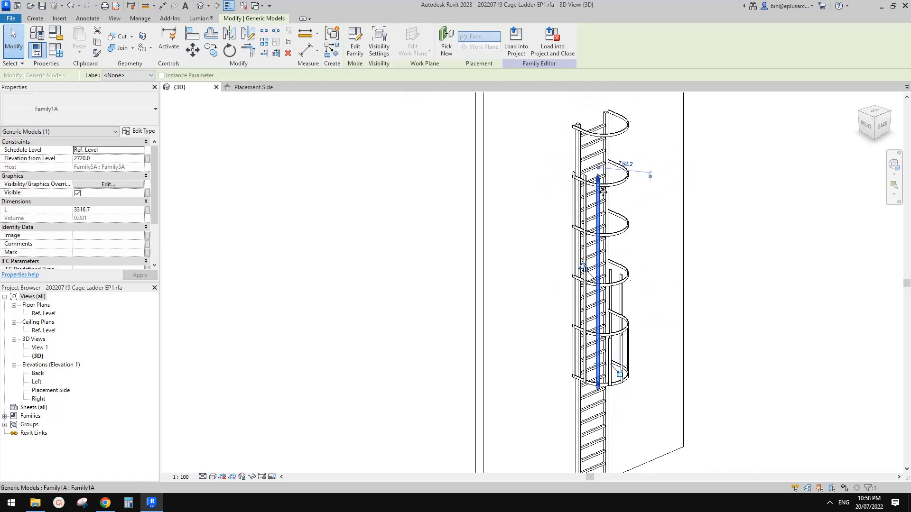
Try to stretch the front flat bar's upper end beyond the second hoop from the top.
{"action": "middle_click_drag", "start_coordinate": [567, 166], "coordinate": [603, 166]}
{"action": "scroll", "coordinate": [602, 166], "scroll_direction": "up", "scroll_amount": 2}
{"action": "left_click_drag", "start_coordinate": [597, 170], "coordinate": [602, 148]}
{"action": "key", "text": "Escape"}
{"action": "mouse_move", "coordinate": [629, 213]}
{"action": "middle_mouse_down"}
{"action": "mouse_move", "coordinate": [613, 178]}
{"action": "mouse_move", "coordinate": [626, 248]}
{"action": "mouse_move", "coordinate": [523, 240]}
{"action": "mouse_move", "coordinate": [642, 224]}
{"action": "middle_mouse_up"}
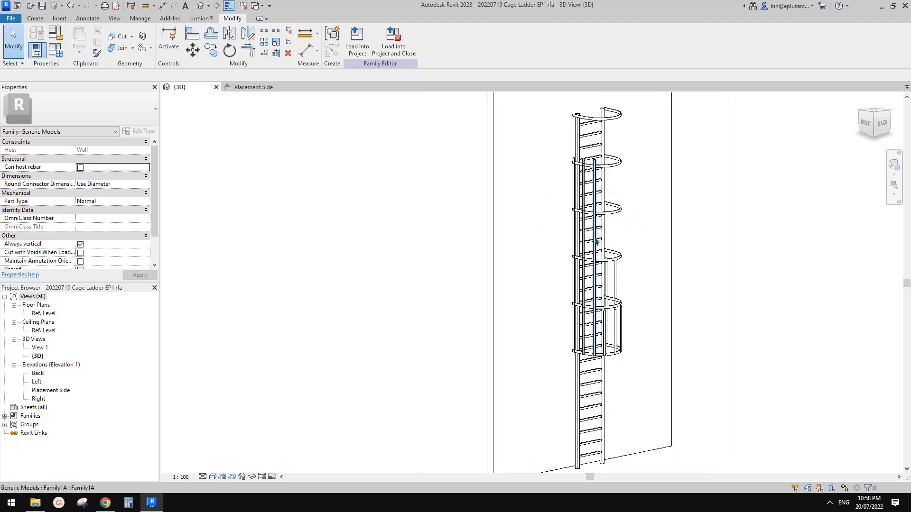
Try to set the front flat bar's instance length L to 4000 mm.
{"action": "left_click", "coordinate": [596, 245]}
{"action": "key", "text": "Escape"}
{"action": "left_click", "coordinate": [594, 271]}
{"action": "key", "text": "Escape"}
{"action": "left_click", "coordinate": [595, 285]}
{"action": "middle_click_drag", "start_coordinate": [661, 272], "coordinate": [677, 203]}
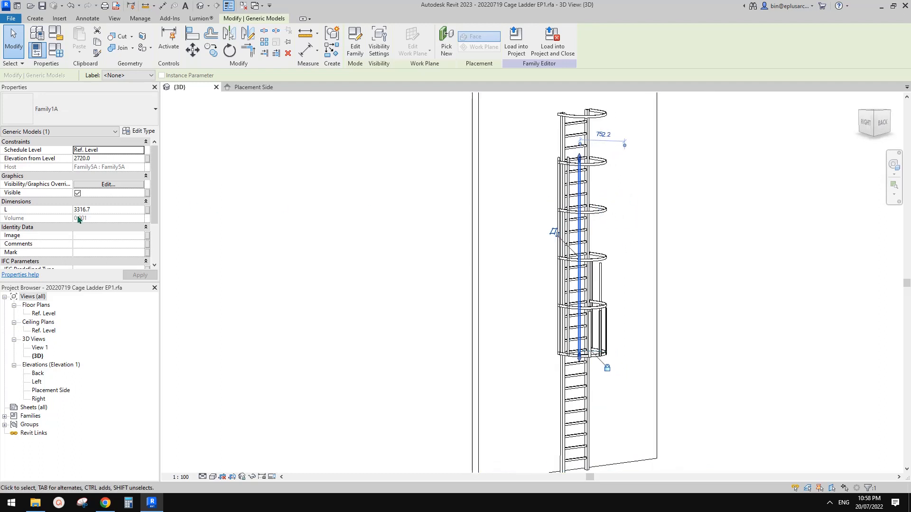
{"action": "left_click", "coordinate": [110, 210]}
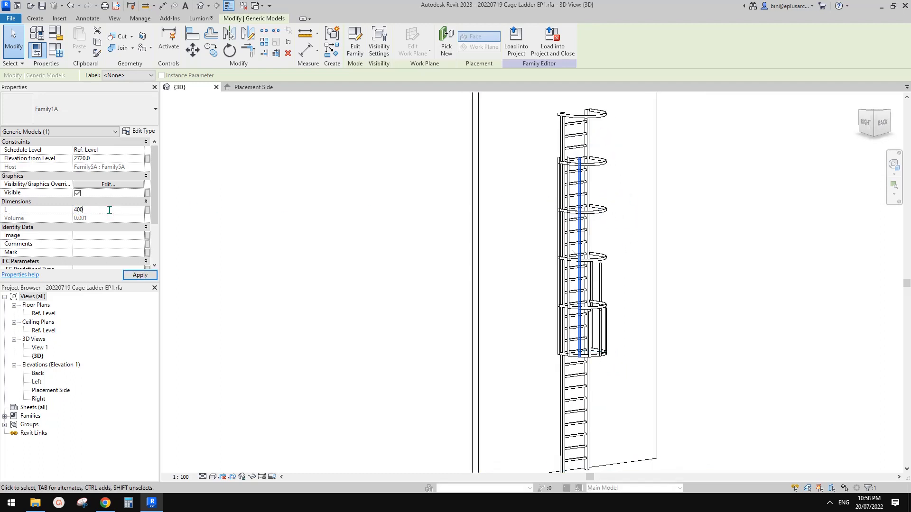
{"action": "key", "text": "Return"}
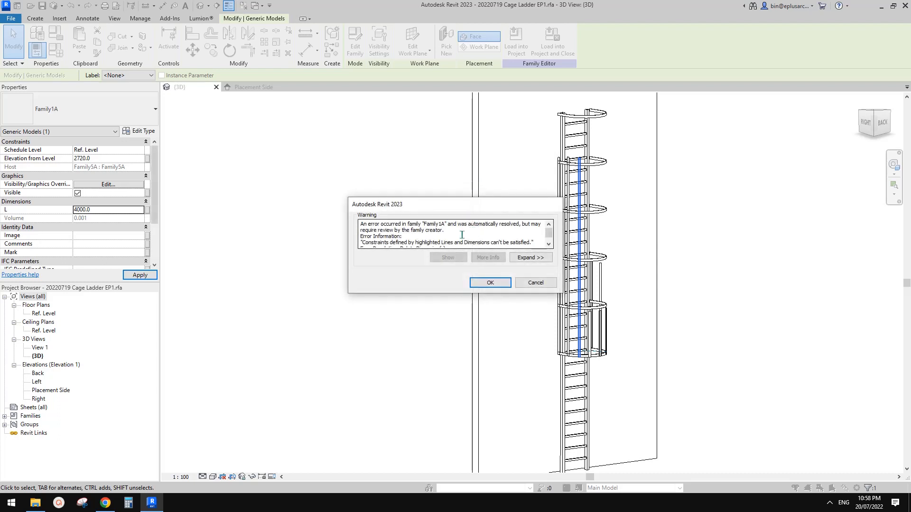
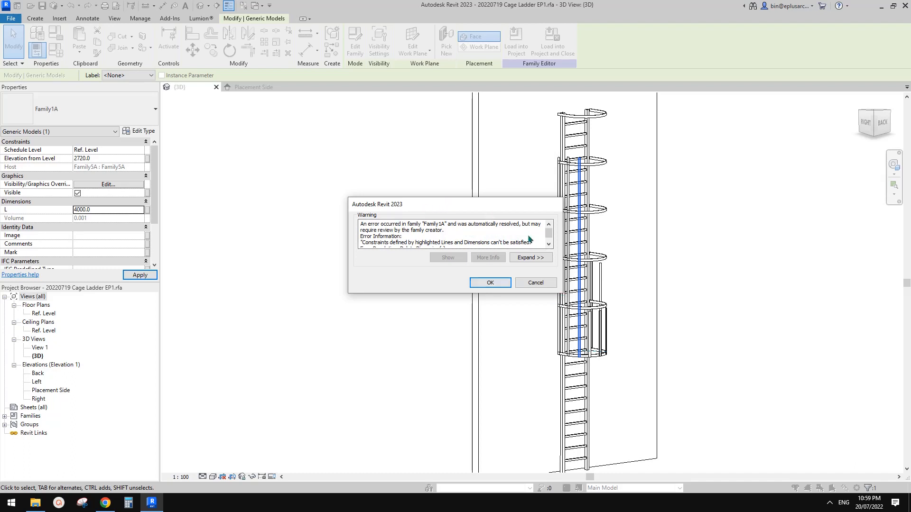
{"action": "key", "text": "Return"}
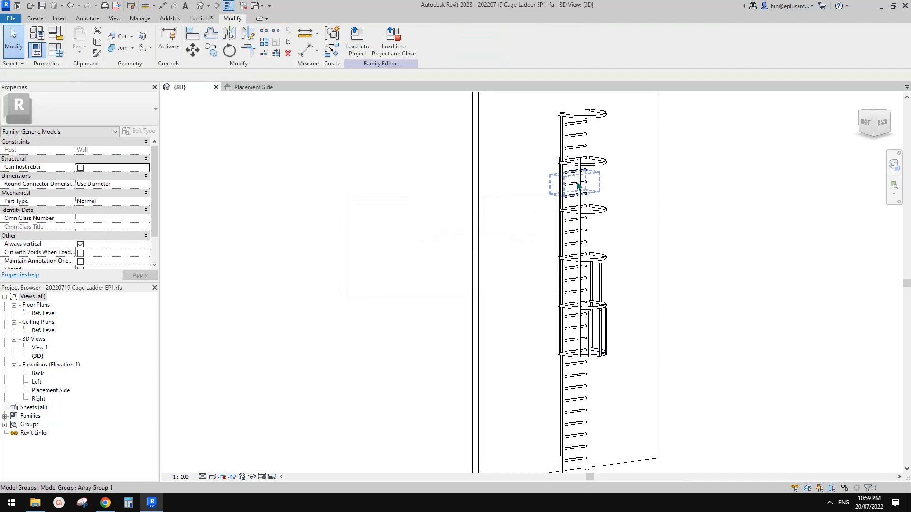
Open the front bar's Family1A for editing and try to set its L parameter to 4000 mm.
{"action": "double_click", "coordinate": [579, 203]}
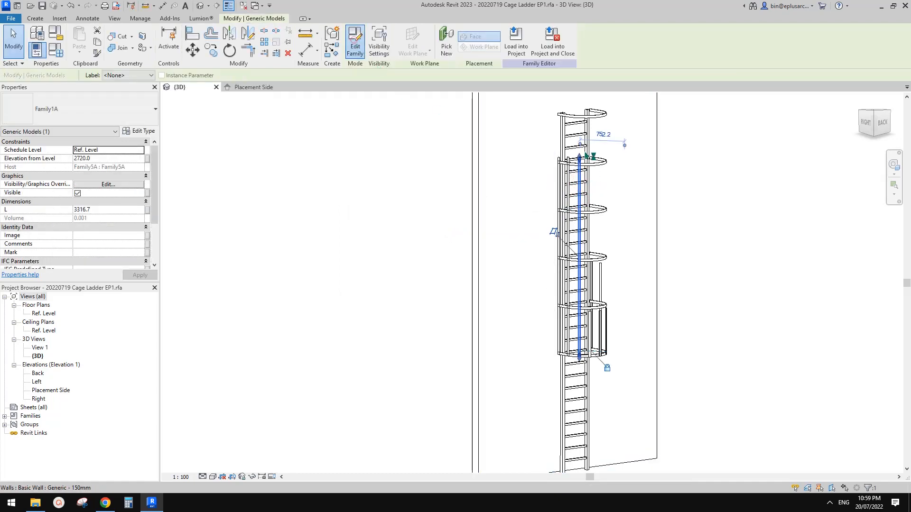
{"action": "scroll", "coordinate": [559, 216], "scroll_direction": "up", "scroll_amount": 4}
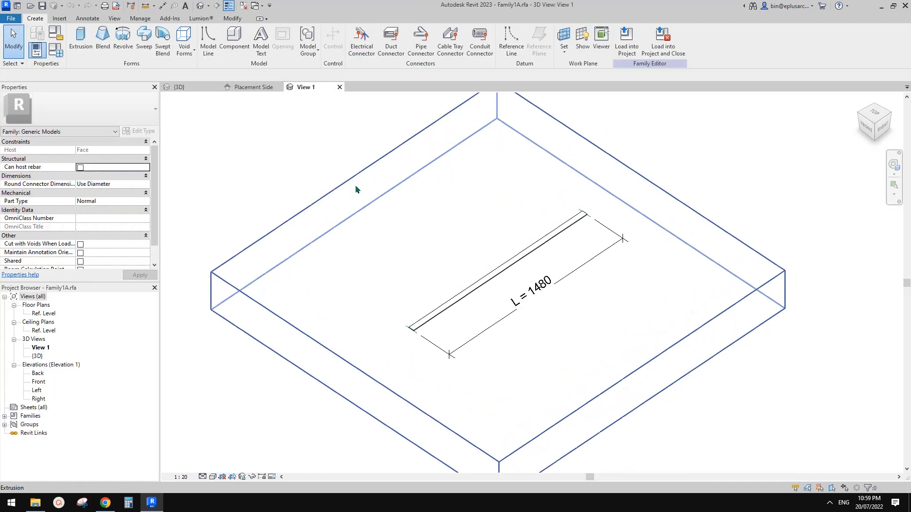
{"action": "left_click", "coordinate": [56, 49]}
{"action": "left_click", "coordinate": [223, 190]}
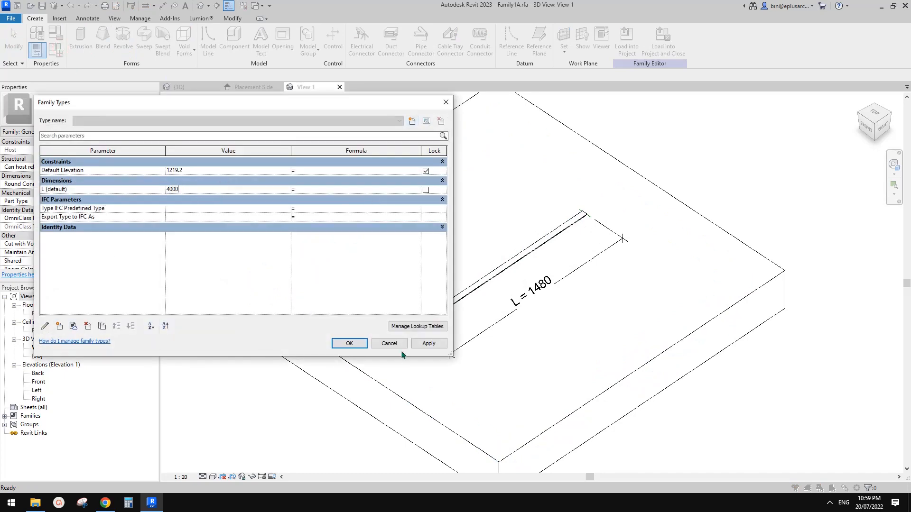
{"action": "left_click", "coordinate": [429, 344]}
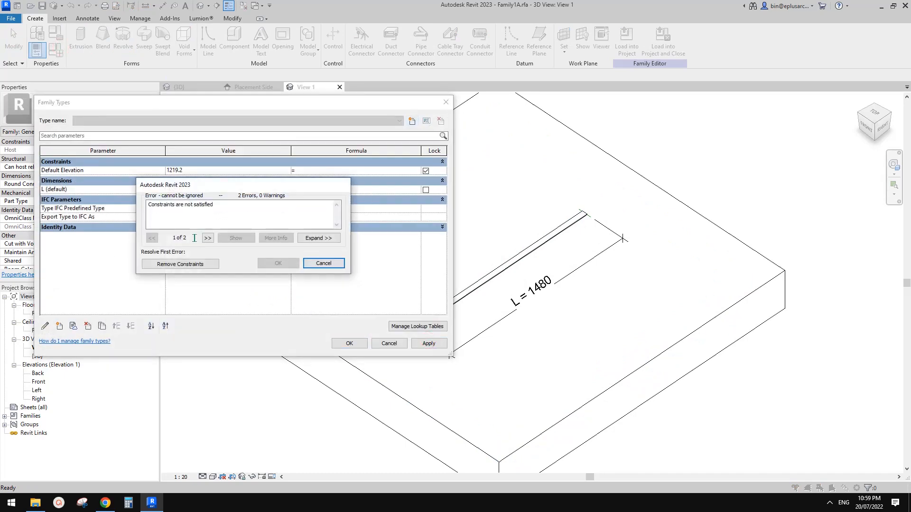
{"action": "key", "text": "Escape"}
Set the flat bar family's L parameter to 3000 mm and check the bar in the 3D view.
{"action": "left_click", "coordinate": [203, 190]}
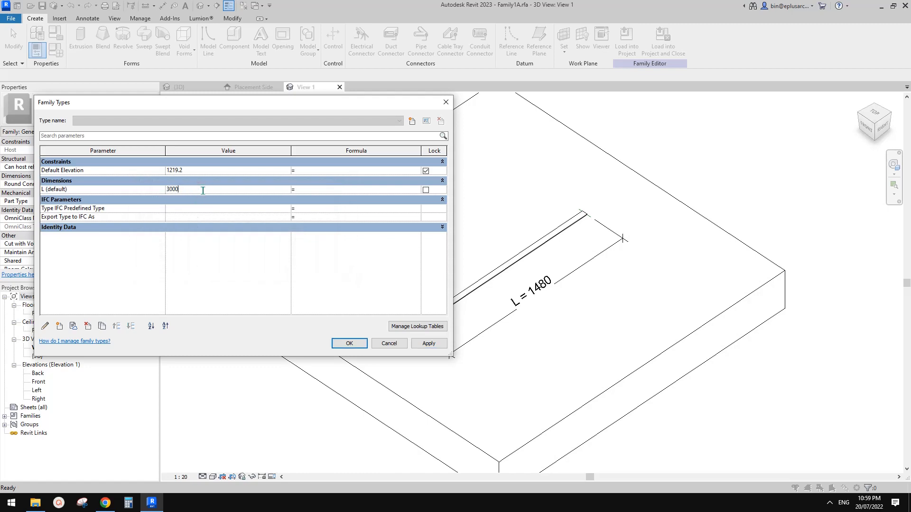
{"action": "left_click", "coordinate": [434, 343]}
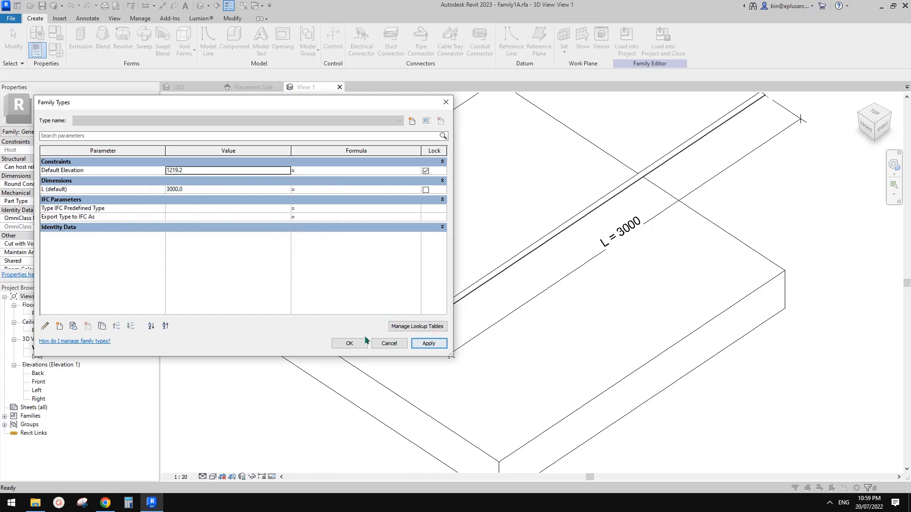
{"action": "left_click", "coordinate": [349, 343]}
{"action": "scroll", "coordinate": [519, 319], "scroll_direction": "down", "scroll_amount": 3}
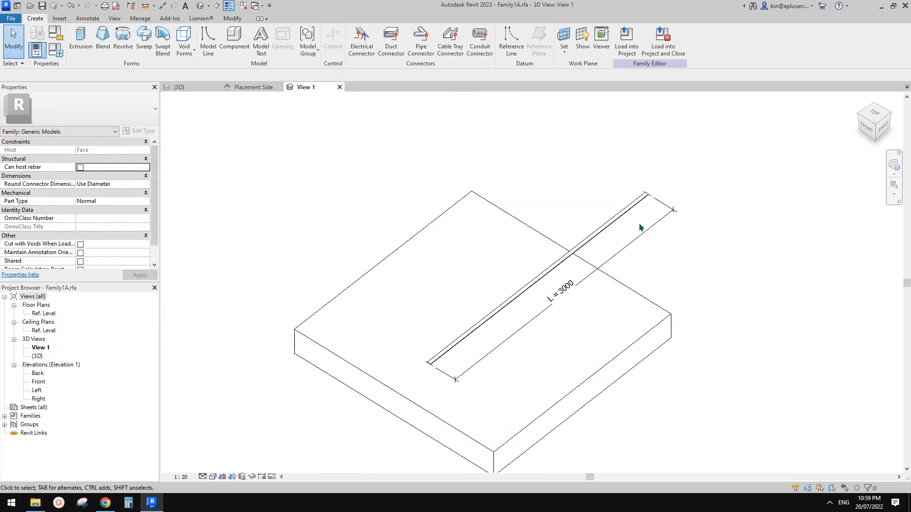
{"action": "middle_click_drag", "start_coordinate": [690, 266], "coordinate": [596, 294], "text": "shift"}
Test the flat bar family's L parameter at 3300 mm and at 3600 mm.
{"action": "left_click", "coordinate": [56, 53]}
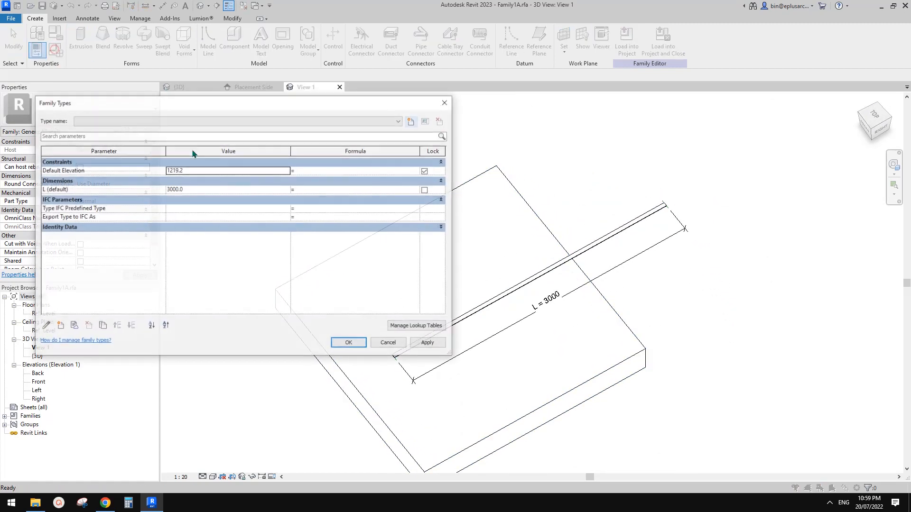
{"action": "left_click", "coordinate": [203, 190]}
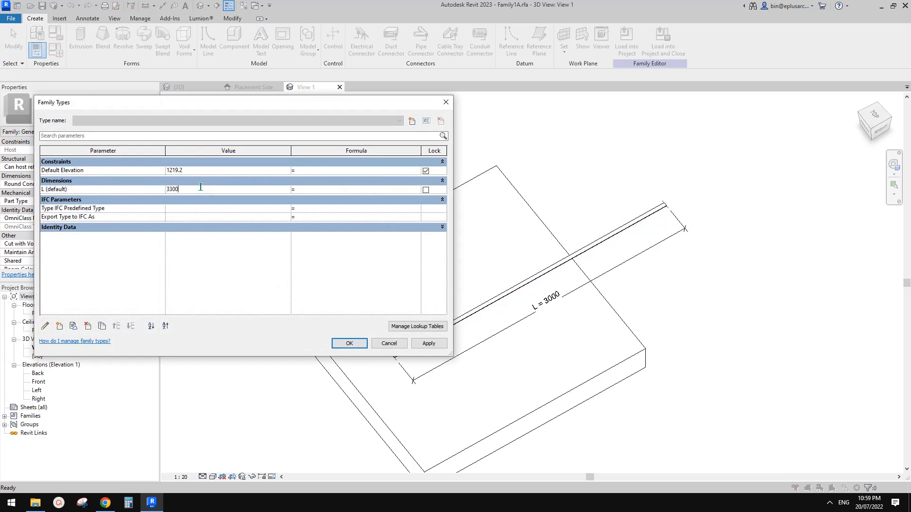
{"action": "type", "text": "3300"}
{"action": "left_click", "coordinate": [429, 343]}
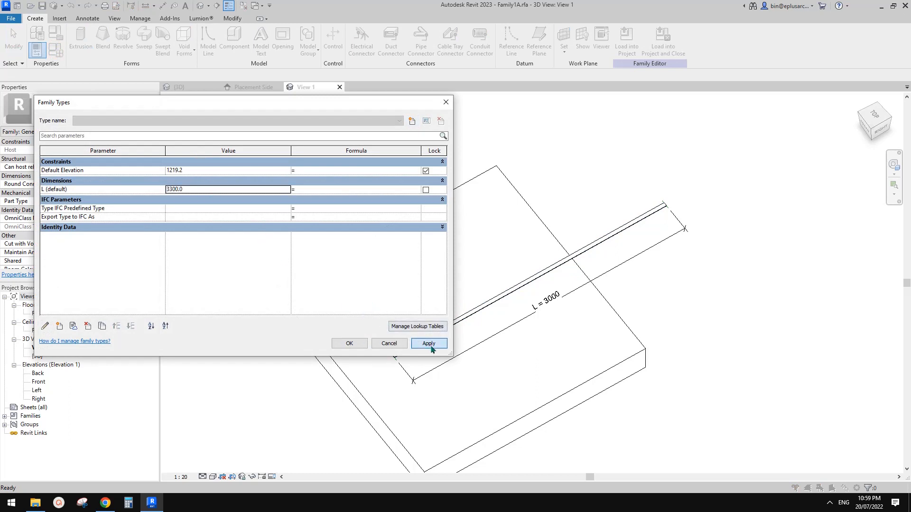
{"action": "left_click", "coordinate": [203, 190]}
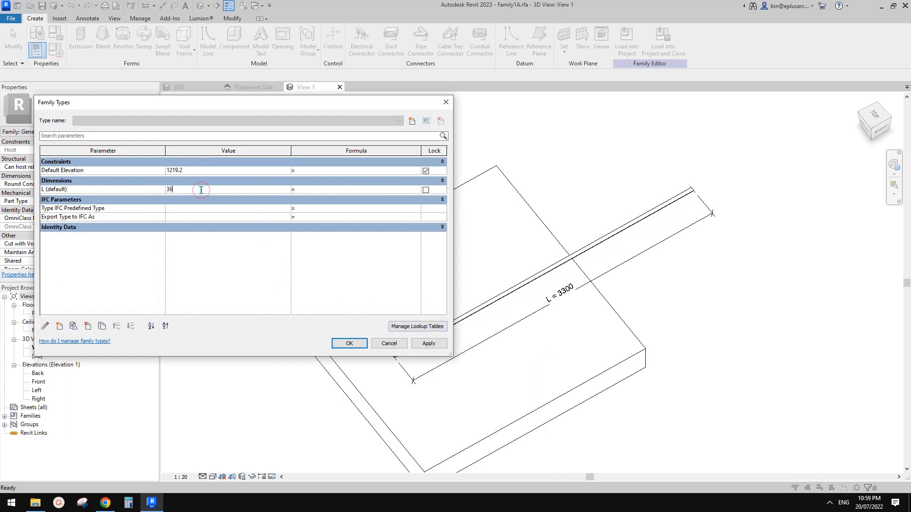
{"action": "left_click", "coordinate": [422, 343]}
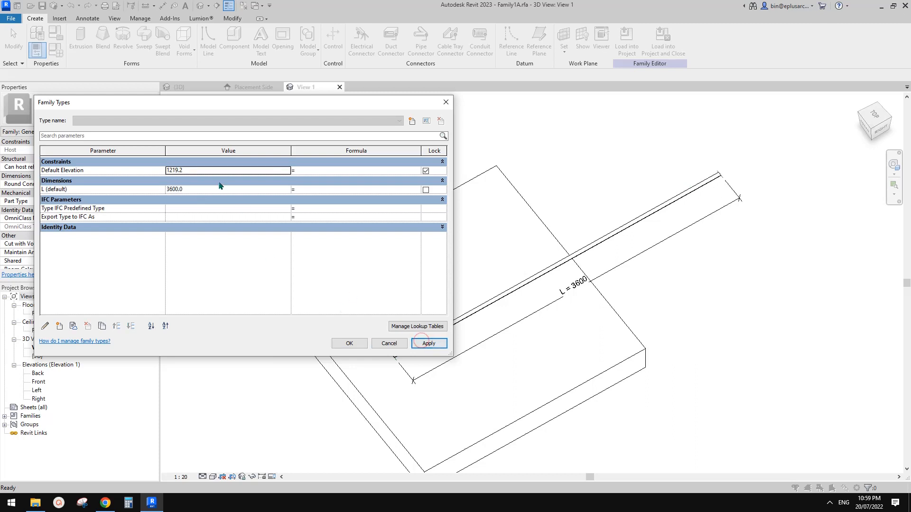
Raise the flat bar family's L parameter to 3900 mm and try 4000 mm.
{"action": "left_click", "coordinate": [212, 190]}
{"action": "type", "text": "3"}
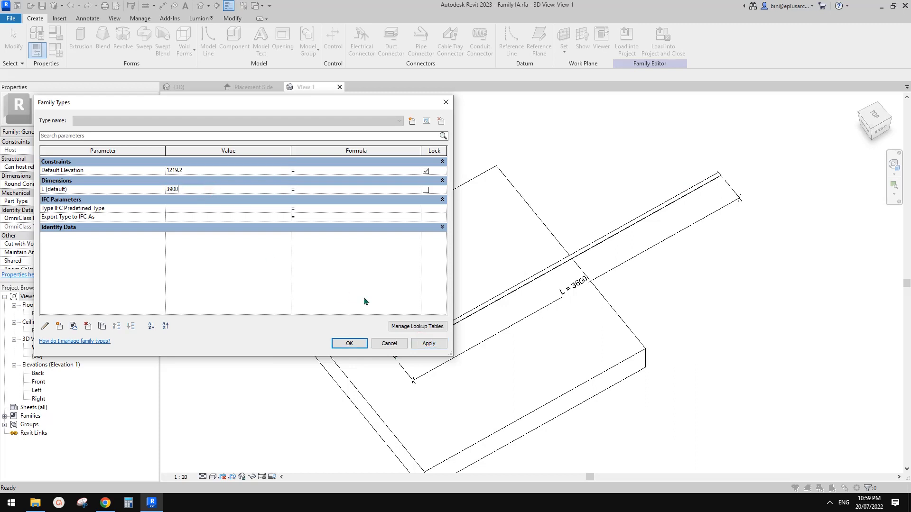
{"action": "left_click", "coordinate": [428, 343]}
{"action": "left_click", "coordinate": [201, 192]}
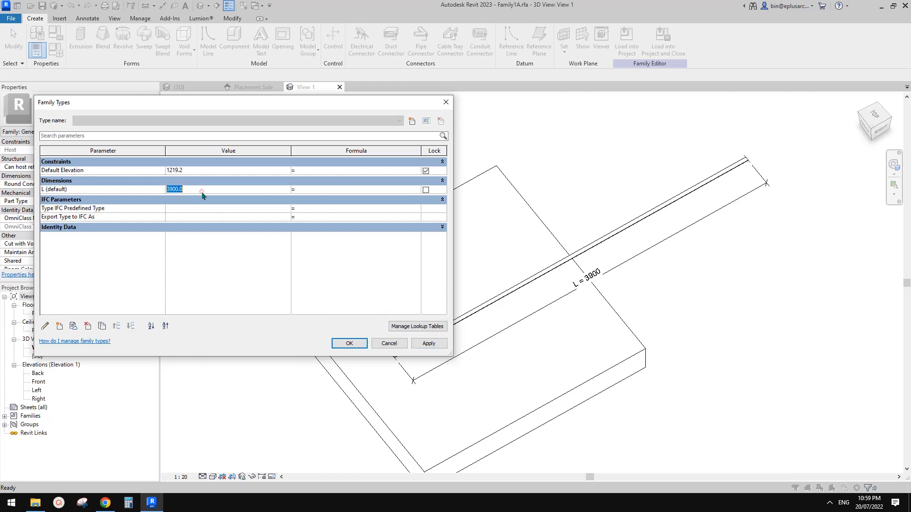
{"action": "left_click", "coordinate": [429, 343]}
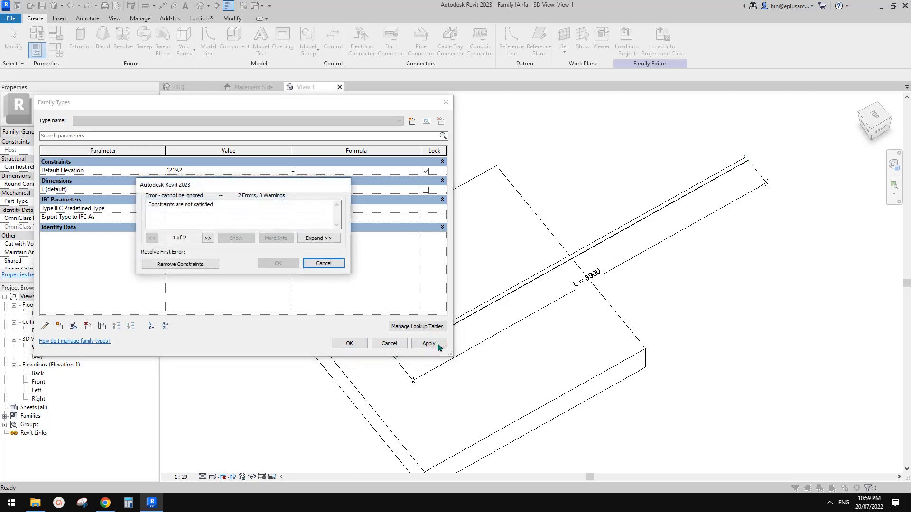
{"action": "key", "text": "Escape"}
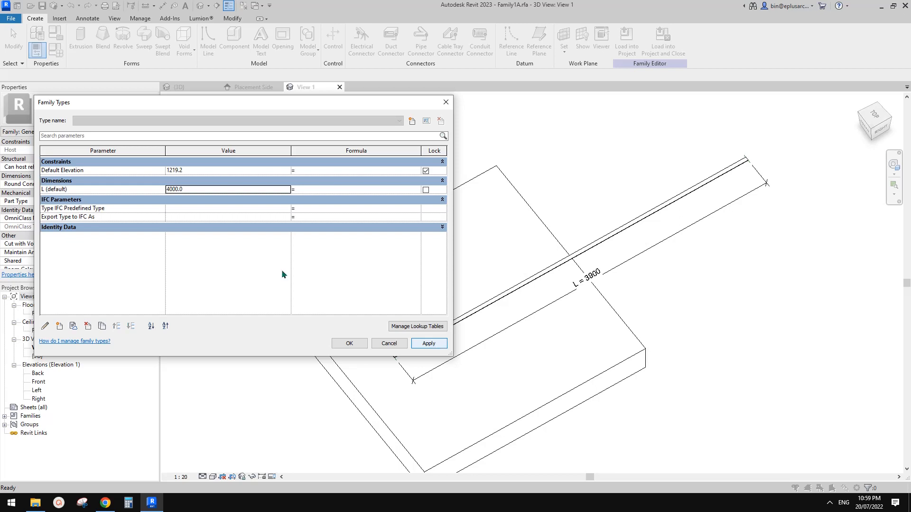
Raise the flat bar family's L parameter in smaller increments up to 3999 mm.
{"action": "left_click", "coordinate": [195, 188]}
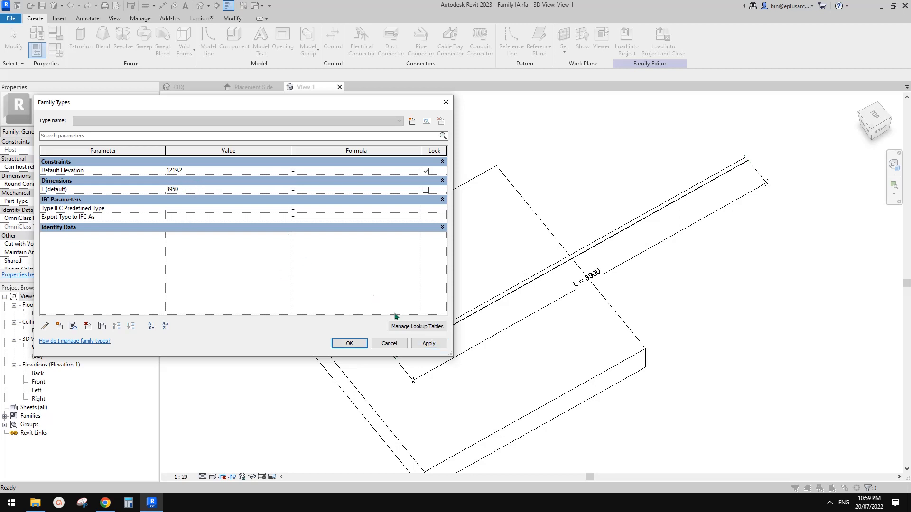
{"action": "left_click", "coordinate": [429, 343]}
{"action": "left_click", "coordinate": [223, 190]}
{"action": "left_click", "coordinate": [427, 346]}
{"action": "left_click", "coordinate": [228, 190]}
{"action": "left_click", "coordinate": [428, 345]}
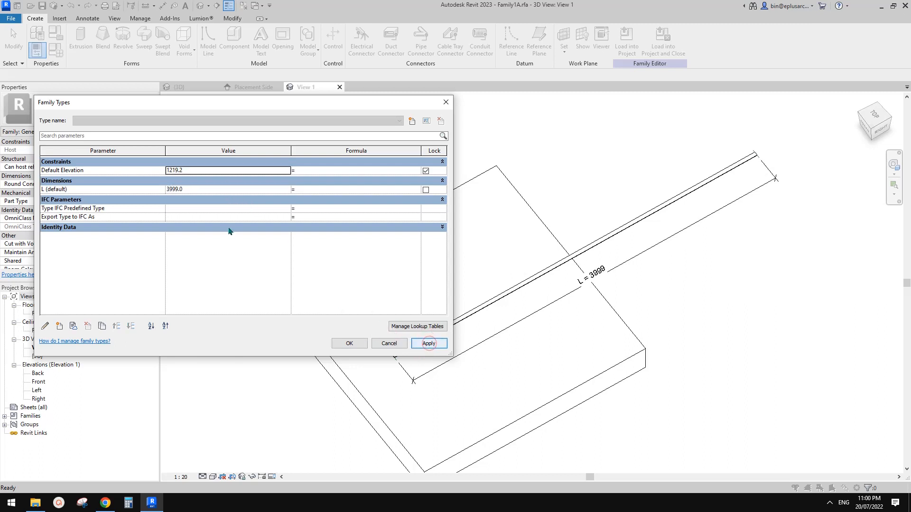
Test the flat bar family's L parameter at 4000 mm and at 4200 mm.
{"action": "left_click", "coordinate": [201, 189]}
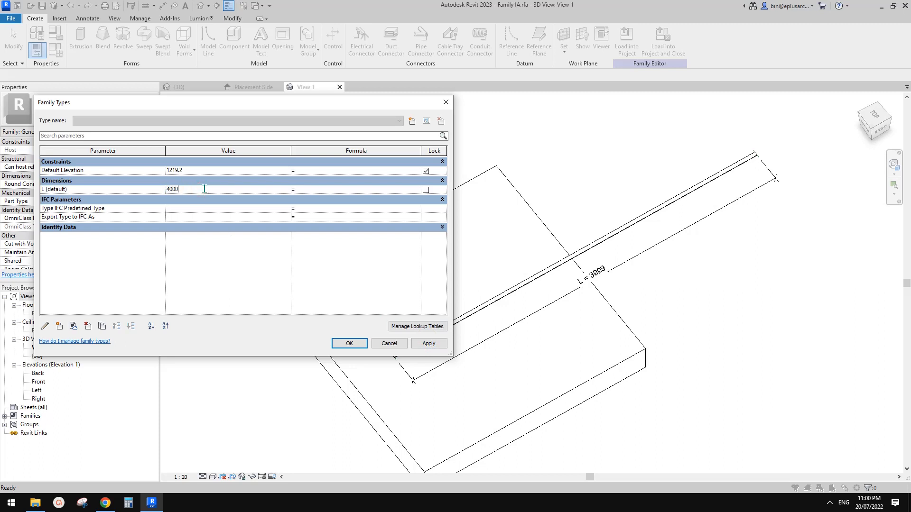
{"action": "type", "text": "4000"}
{"action": "left_click", "coordinate": [430, 345]}
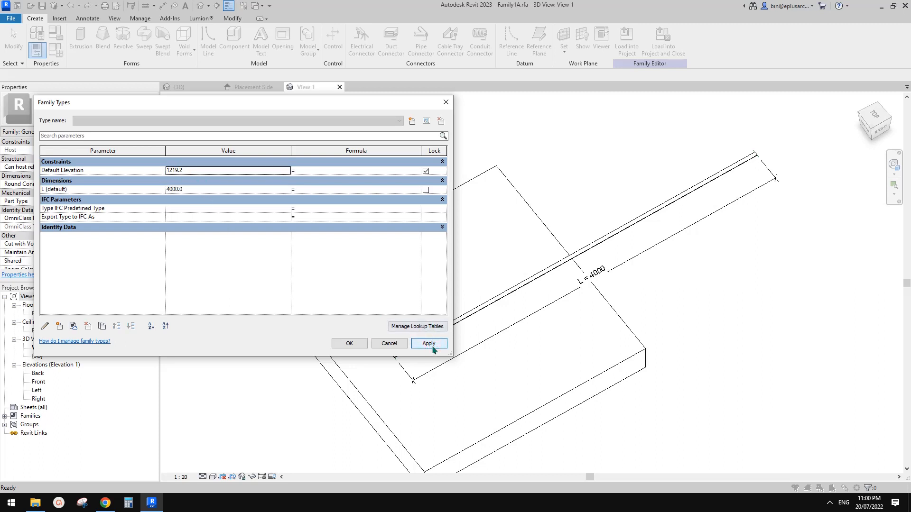
{"action": "left_click", "coordinate": [201, 187]}
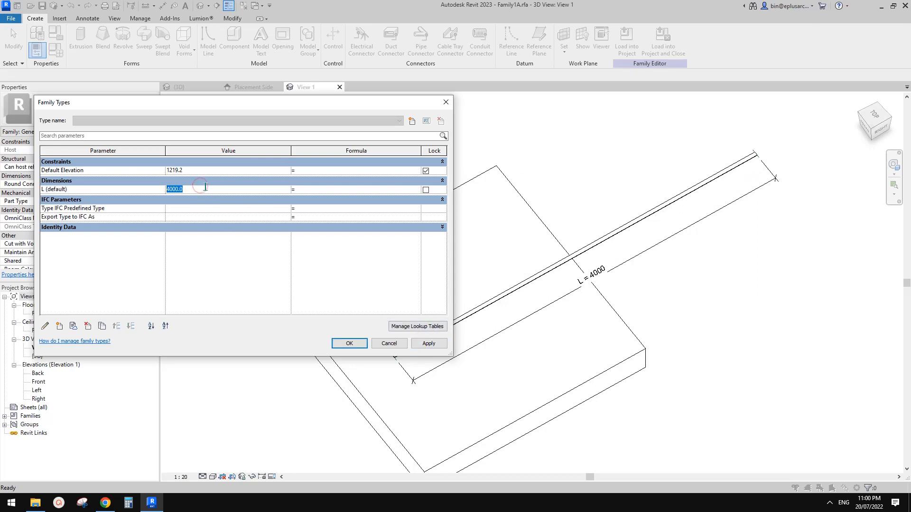
{"action": "left_click", "coordinate": [440, 346]}
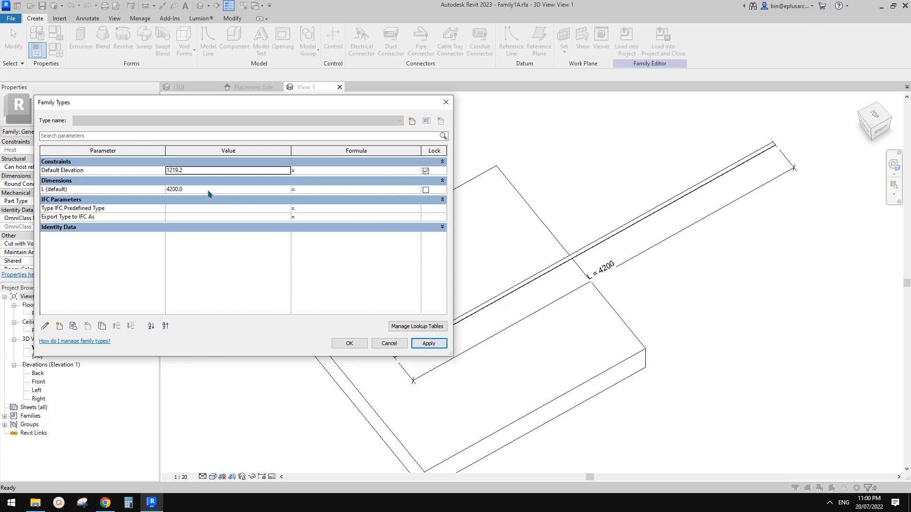
Test the flat bar family's L parameter at 3000 mm, then set it to 4000 mm and accept the family types.
{"action": "left_click", "coordinate": [208, 190]}
{"action": "type", "text": "3"}
{"action": "left_click", "coordinate": [429, 345]}
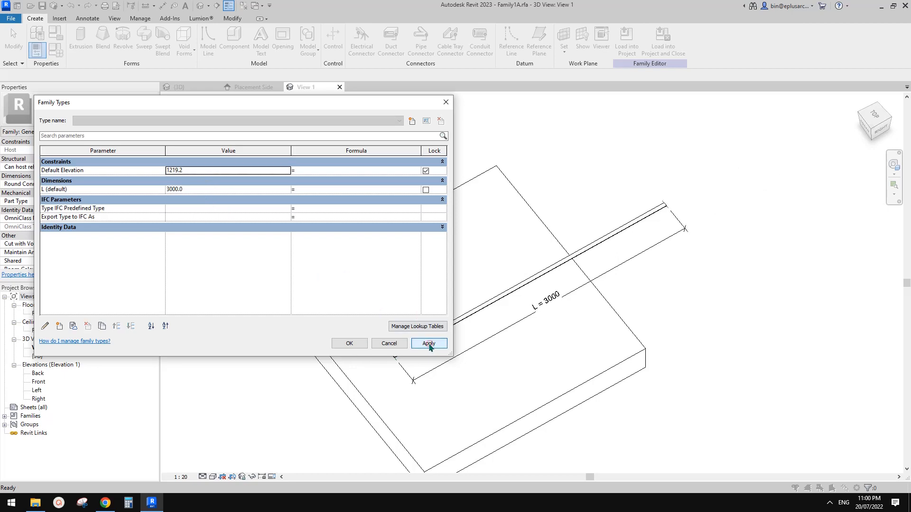
{"action": "left_click", "coordinate": [210, 191]}
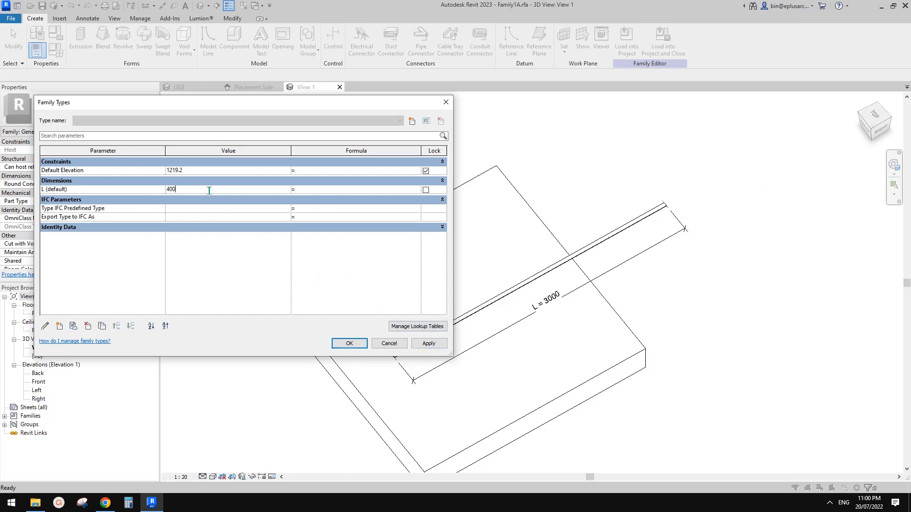
{"action": "left_click", "coordinate": [429, 343]}
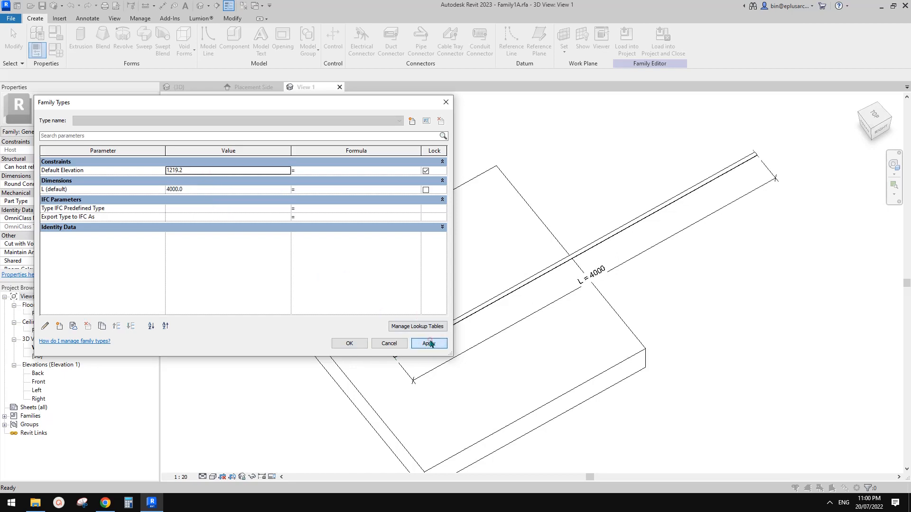
{"action": "left_click", "coordinate": [350, 344]}
Examine the 4000 mm flat bar sweep and its host block from several angles in the 3D view.
{"action": "middle_click_drag", "start_coordinate": [574, 314], "coordinate": [611, 283], "text": "shift"}
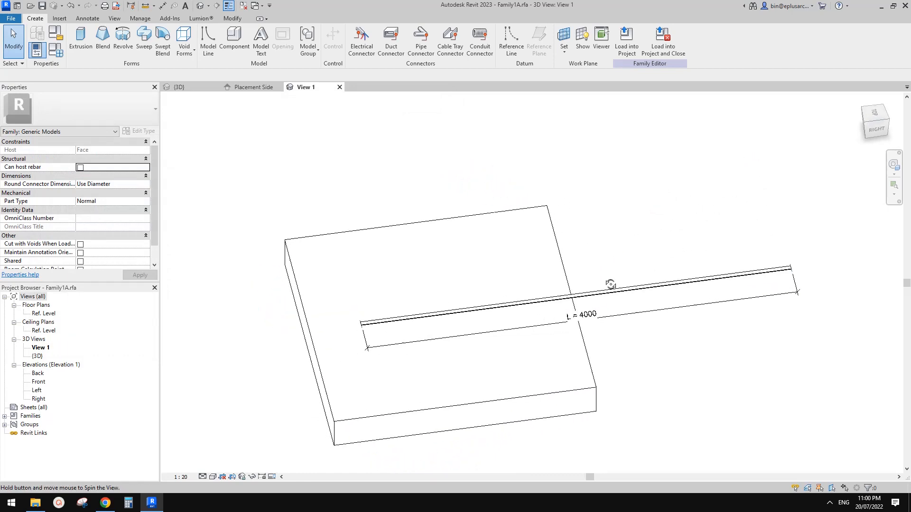
{"action": "left_click", "coordinate": [506, 280]}
{"action": "middle_click_drag", "start_coordinate": [506, 280], "coordinate": [583, 320], "text": "shift"}
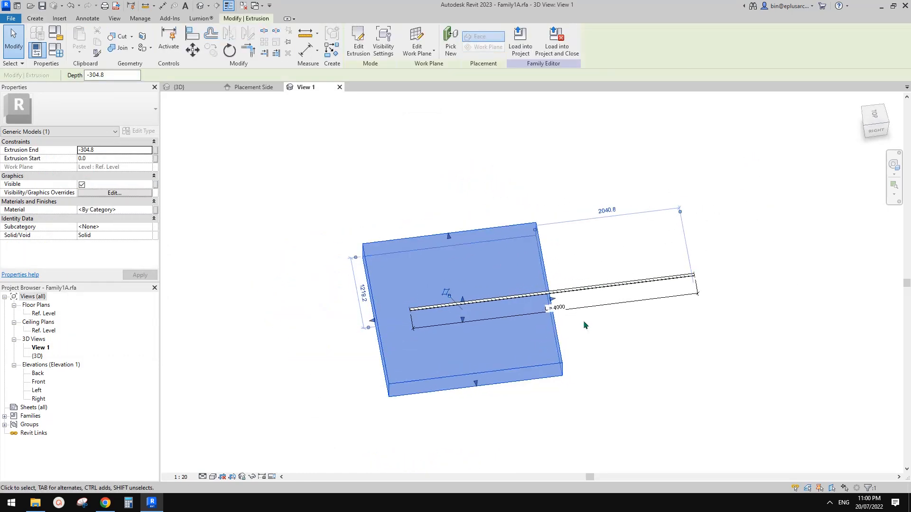
{"action": "key", "text": "Escape"}
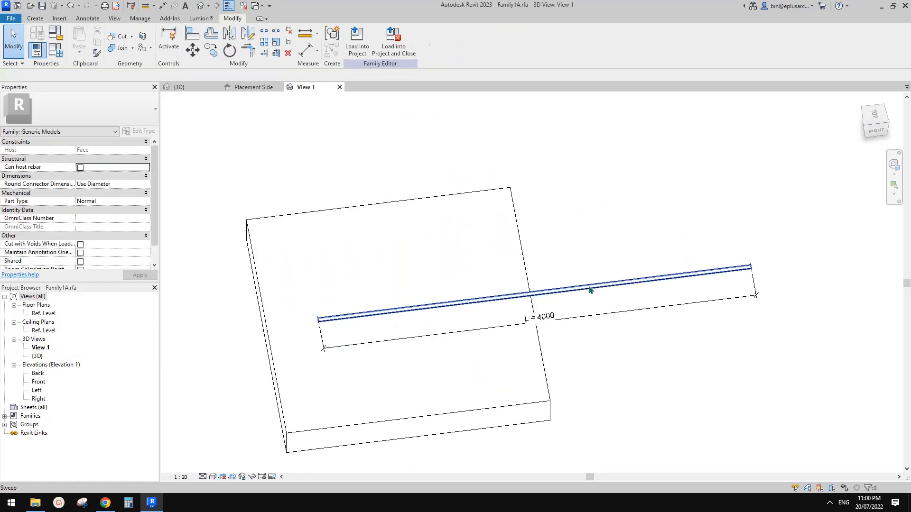
{"action": "left_click", "coordinate": [589, 291]}
{"action": "key", "text": "h"}
{"action": "key", "text": "h"}
{"action": "scroll", "coordinate": [588, 292], "scroll_direction": "up", "scroll_amount": 2}
{"action": "key", "text": "h"}
{"action": "key", "text": "r"}
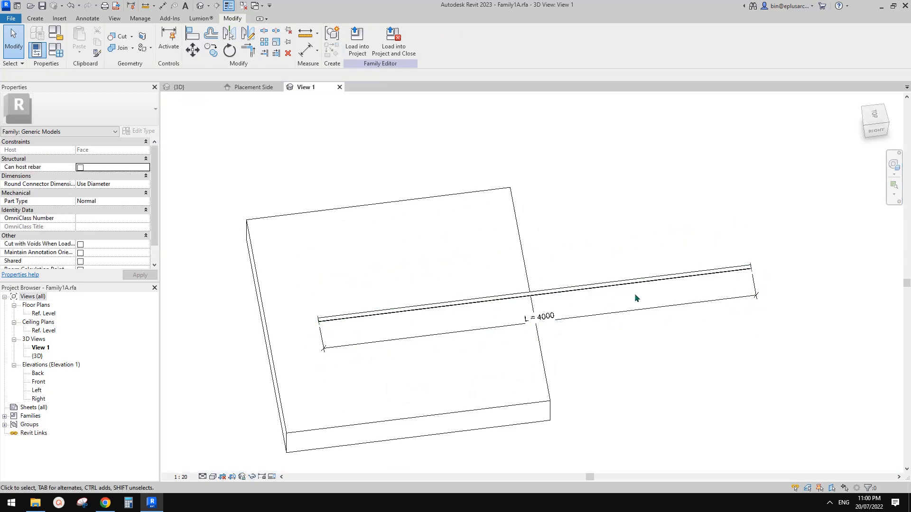
{"action": "middle_click_drag", "start_coordinate": [634, 294], "coordinate": [669, 274], "text": "shift"}
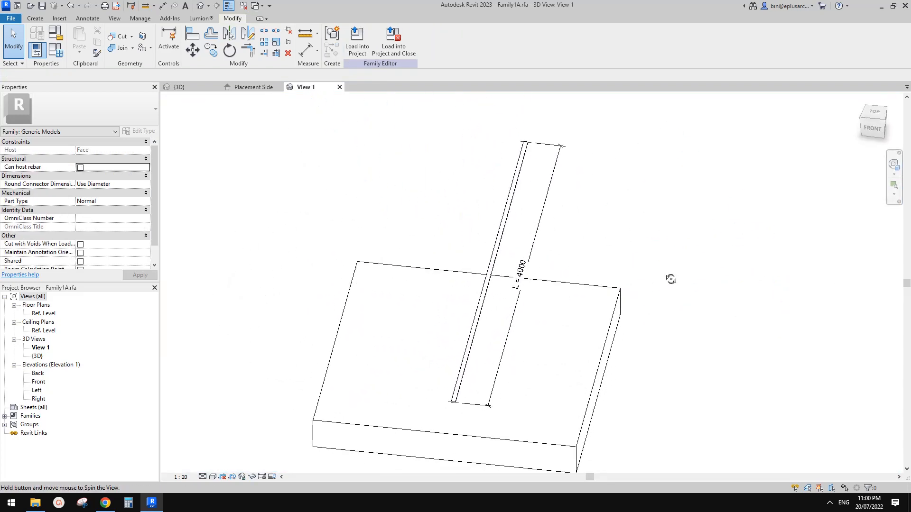
Reload the flat bar family into the cage ladder family and close it without saving its file.
{"action": "left_click", "coordinate": [393, 39]}
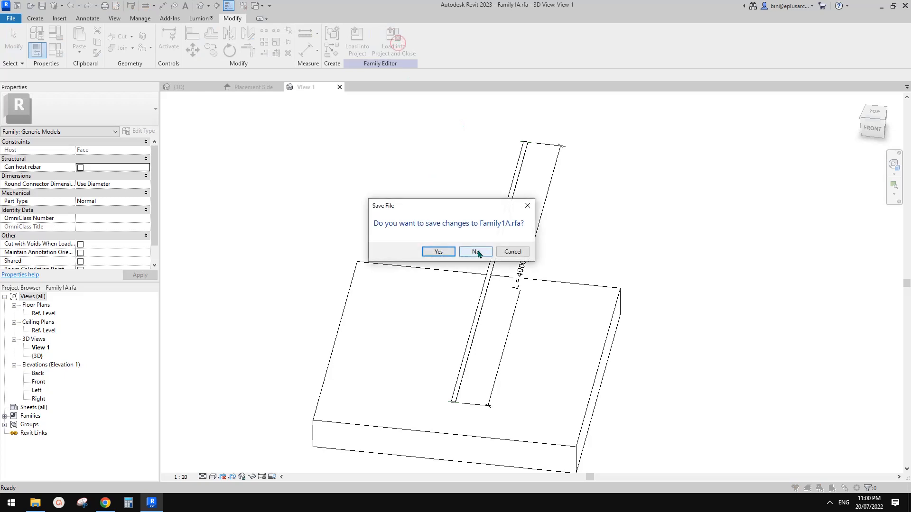
{"action": "left_click", "coordinate": [474, 251]}
{"action": "left_click", "coordinate": [430, 223]}
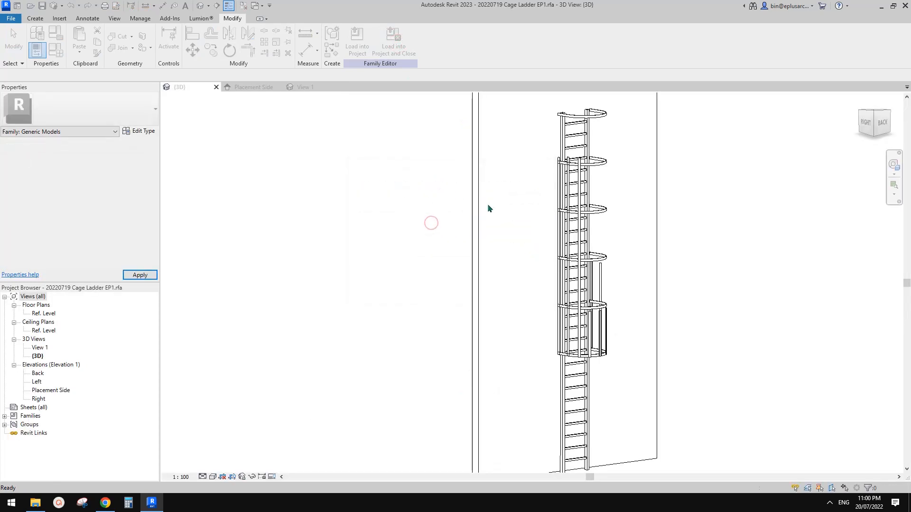
Stretch the cage's second flat bar up to the top hoop, giving it an L of 4020 mm.
{"action": "scroll", "coordinate": [510, 218], "scroll_direction": "up", "scroll_amount": 3}
{"action": "left_click", "coordinate": [510, 218]}
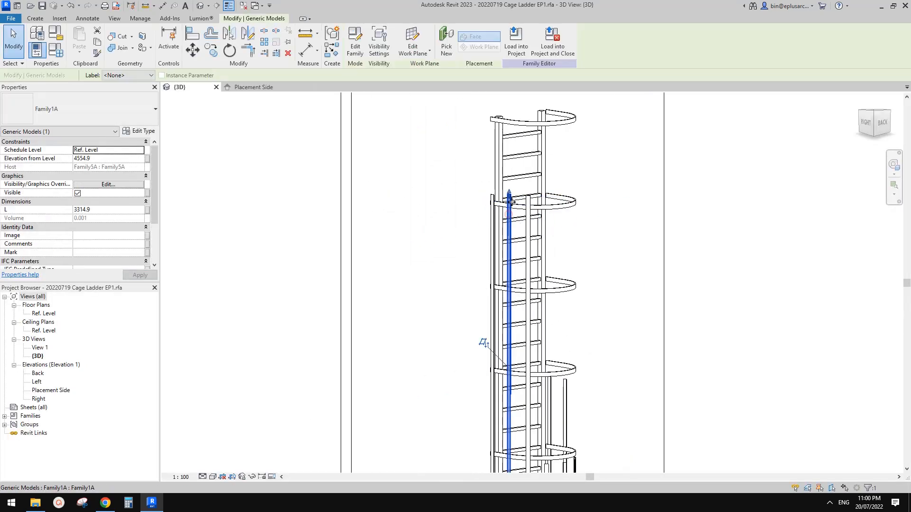
{"action": "left_click_drag", "start_coordinate": [511, 167], "coordinate": [511, 117]}
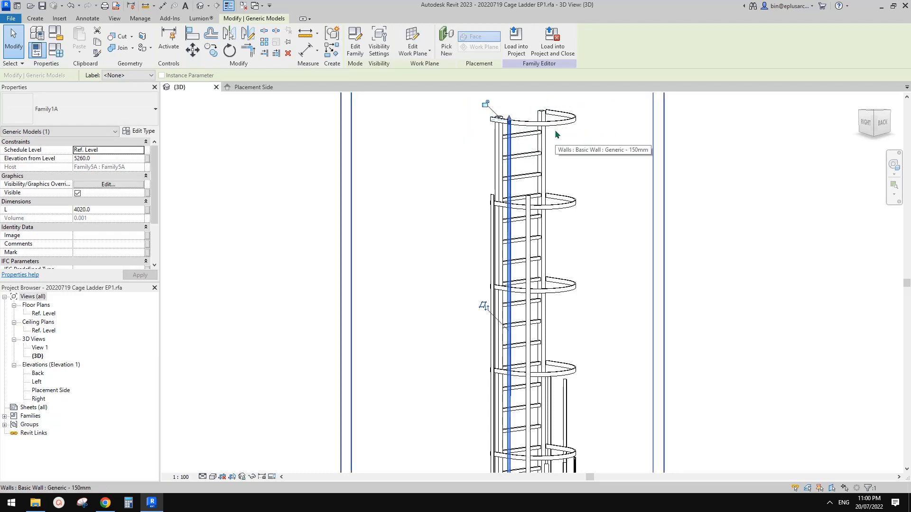
{"action": "key", "text": "Escape"}
{"action": "scroll", "coordinate": [557, 231], "scroll_direction": "down", "scroll_amount": 2}
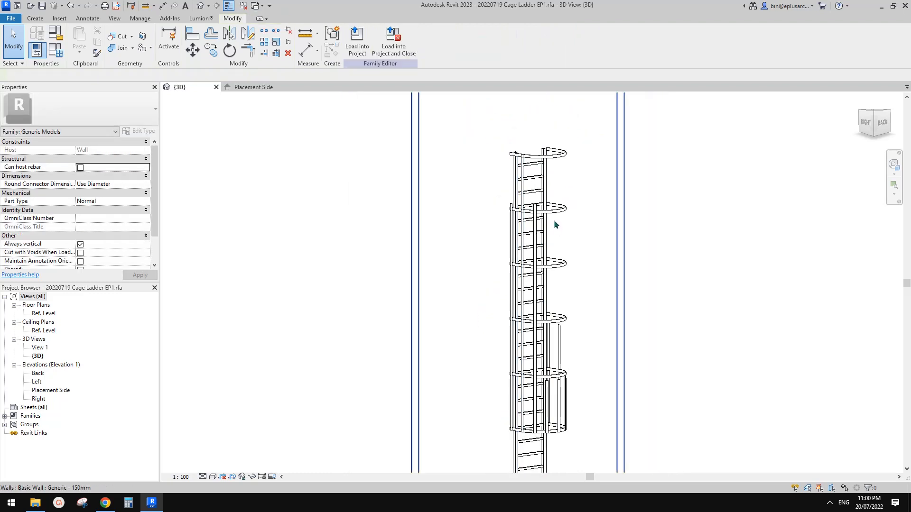
Stretch the outermost flat bar beside the stringer up to the top hoop, L 4020 mm, and lock its top alignment.
{"action": "scroll", "coordinate": [553, 220], "scroll_direction": "up", "scroll_amount": 3}
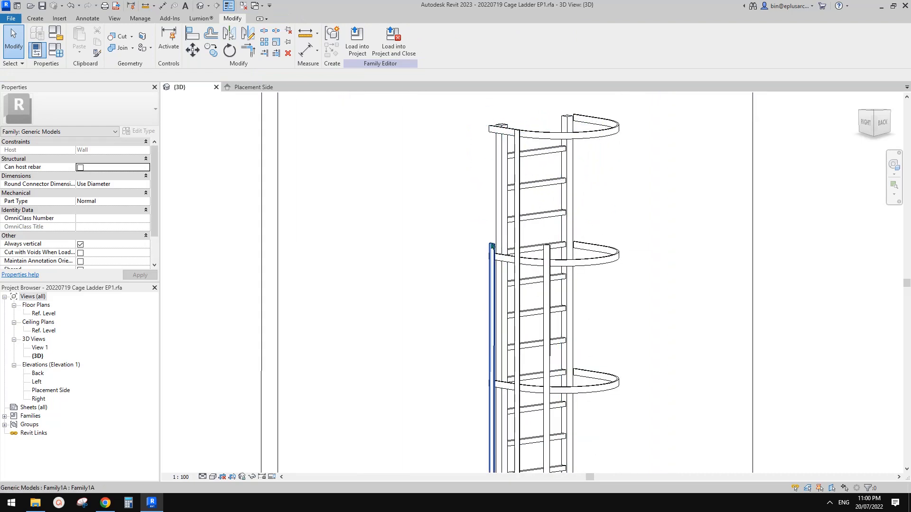
{"action": "left_click", "coordinate": [492, 246]}
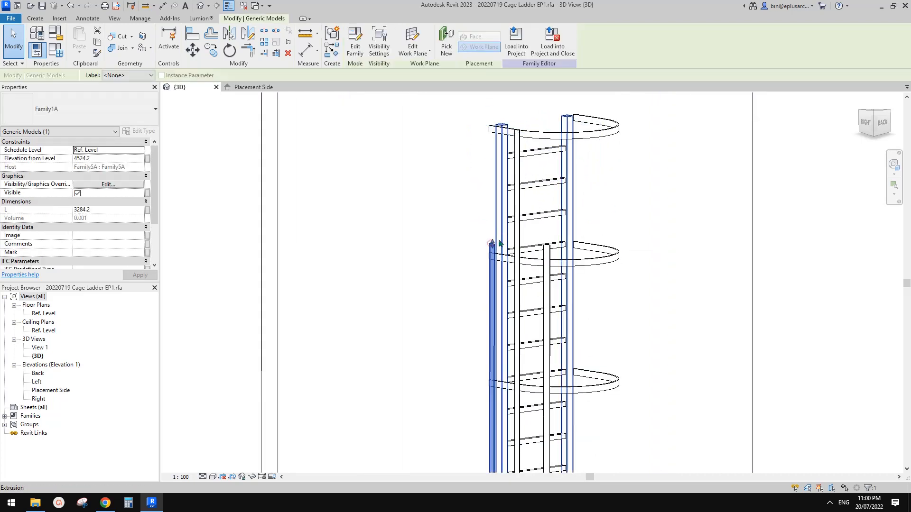
{"action": "left_click", "coordinate": [497, 132]}
{"action": "left_click", "coordinate": [431, 204]}
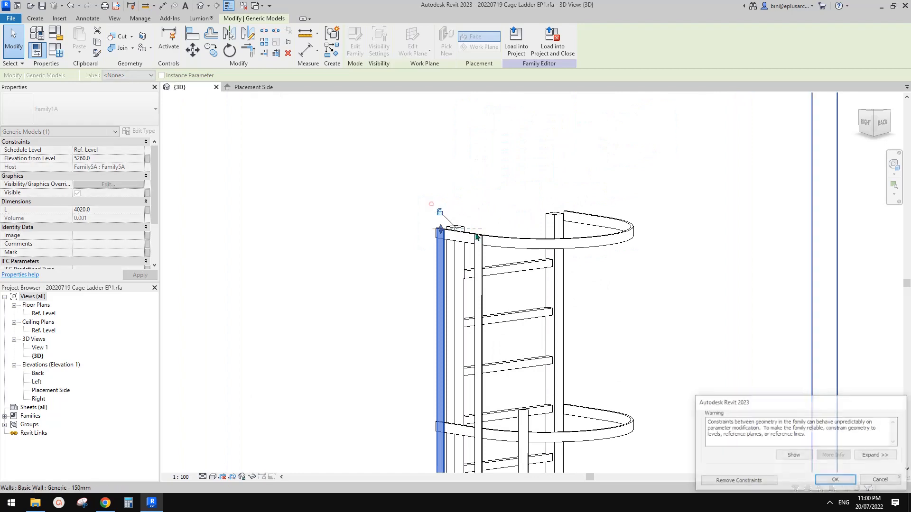
{"action": "left_click", "coordinate": [836, 480]}
{"action": "key", "text": "Escape"}
{"action": "scroll", "coordinate": [474, 266], "scroll_direction": "down", "scroll_amount": 4}
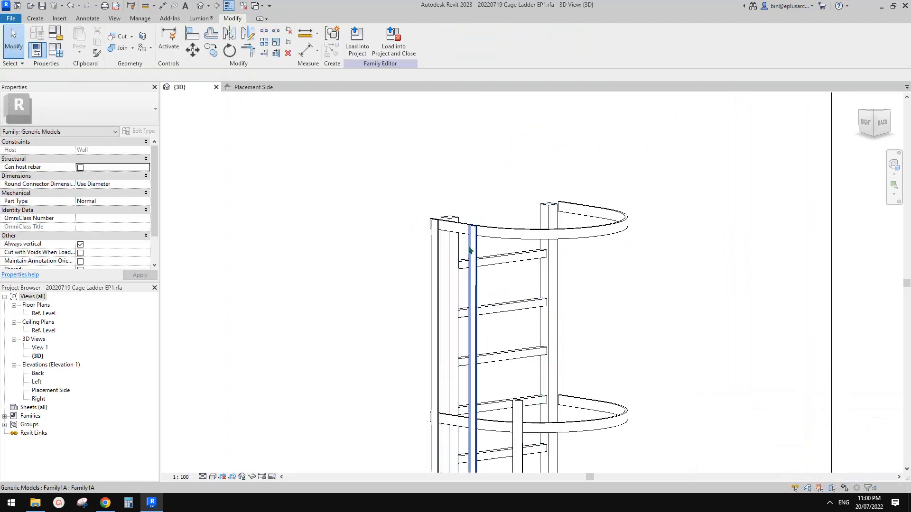
Lock the upper end of the second flat bar in alignment at the top hoop.
{"action": "left_click", "coordinate": [449, 251]}
{"action": "scroll", "coordinate": [450, 220], "scroll_direction": "up", "scroll_amount": 2}
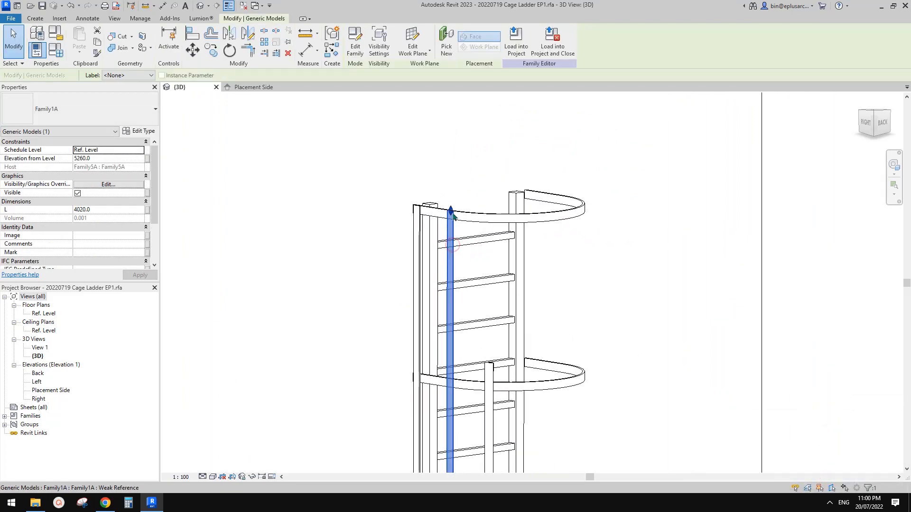
{"action": "left_click", "coordinate": [451, 213]}
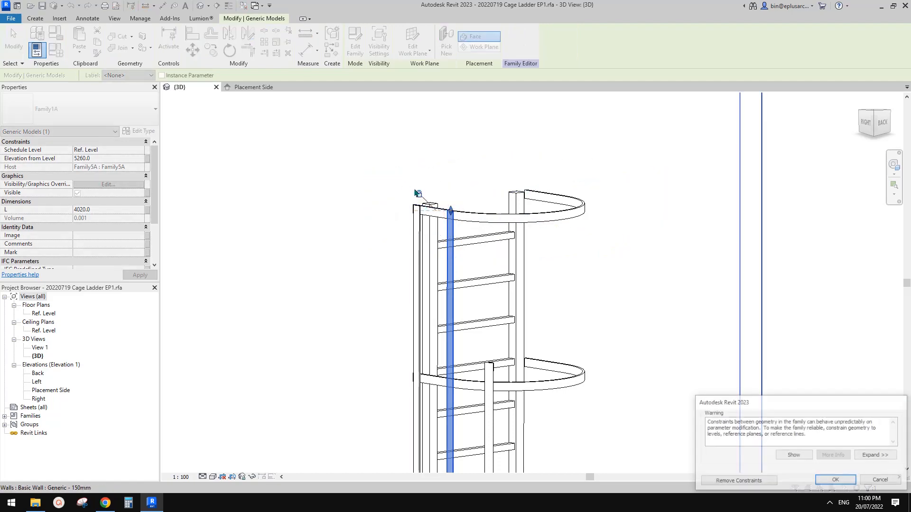
{"action": "left_click", "coordinate": [835, 481]}
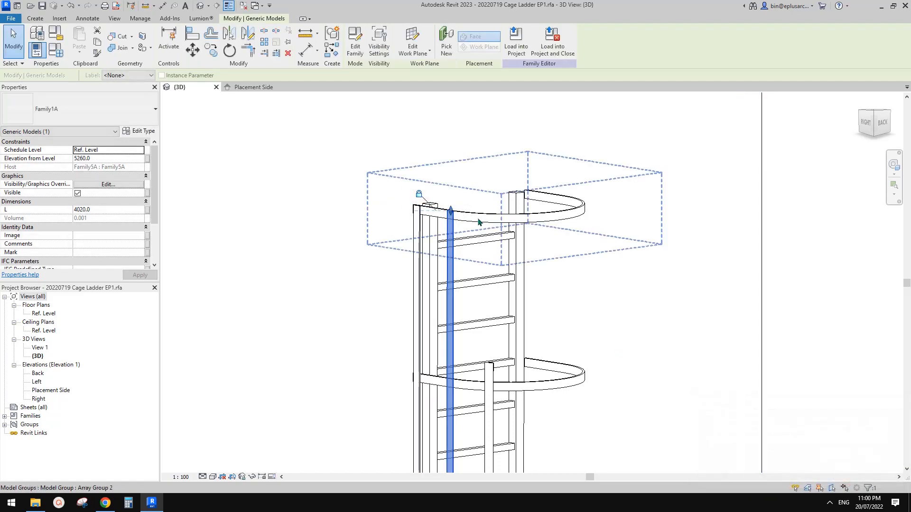
{"action": "scroll", "coordinate": [492, 217], "scroll_direction": "up", "scroll_amount": 3}
{"action": "key", "text": "Escape"}
{"action": "scroll", "coordinate": [484, 214], "scroll_direction": "up", "scroll_amount": 1}
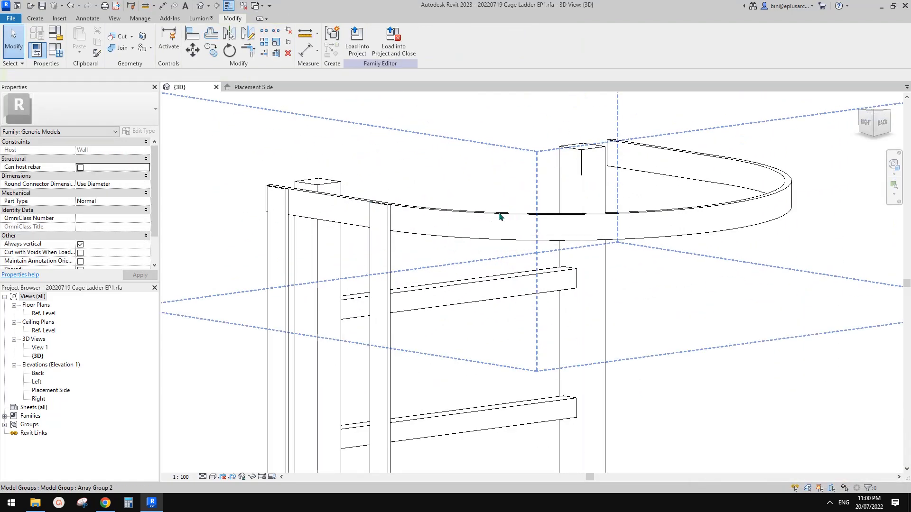
{"action": "left_click", "coordinate": [480, 221]}
{"action": "scroll", "coordinate": [476, 228], "scroll_direction": "down", "scroll_amount": 2}
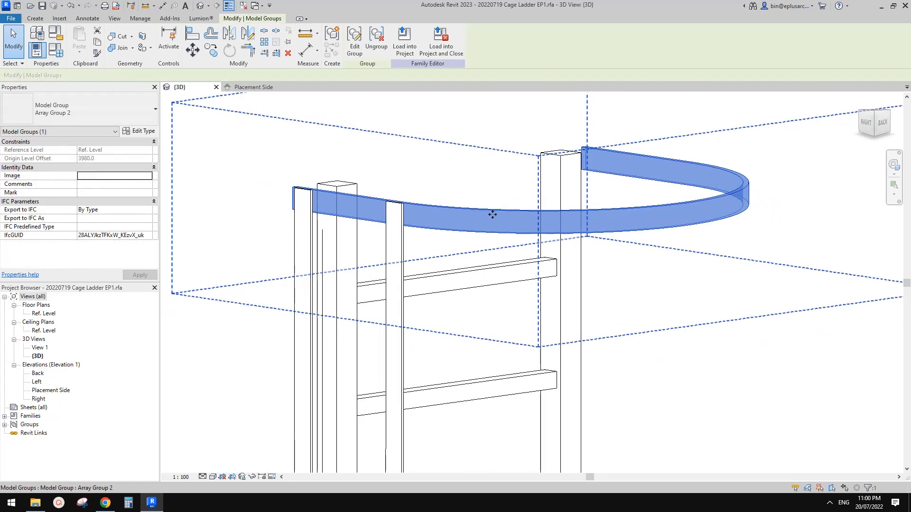
Stretch the third flat bar up to the top hoop, L 4020 mm, and lock its upper end there.
{"action": "middle_click_drag", "start_coordinate": [487, 221], "coordinate": [554, 221]}
{"action": "scroll", "coordinate": [553, 222], "scroll_direction": "down", "scroll_amount": 2}
{"action": "middle_click_drag", "start_coordinate": [568, 309], "coordinate": [533, 254]}
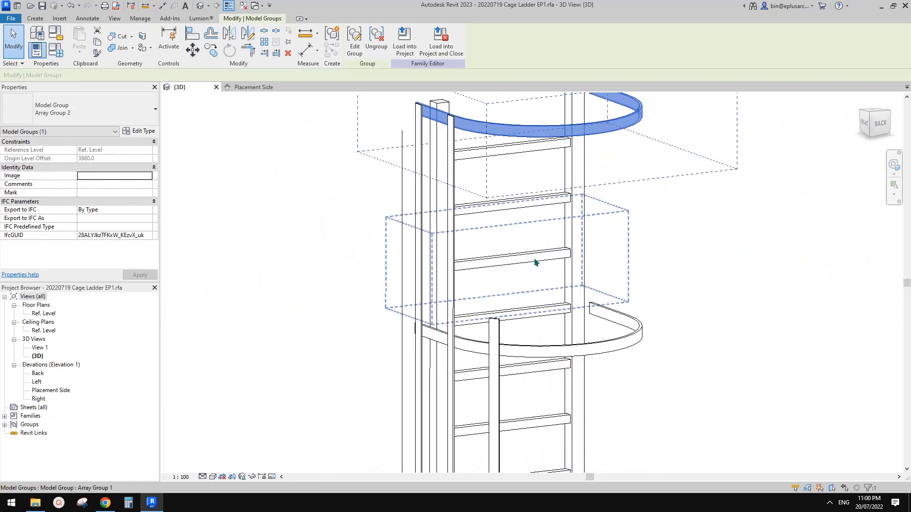
{"action": "left_click", "coordinate": [529, 275]}
{"action": "left_click", "coordinate": [500, 328]}
{"action": "middle_click_drag", "start_coordinate": [502, 329], "coordinate": [500, 309], "text": "shift"}
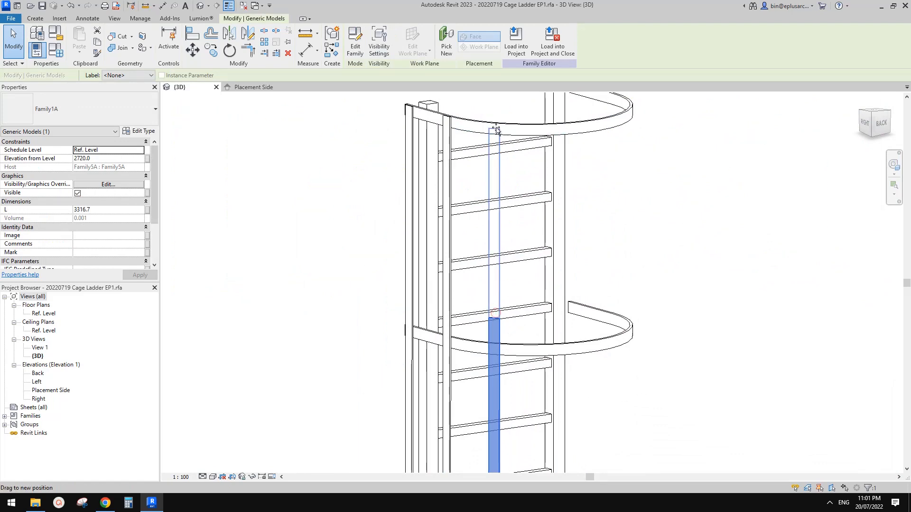
{"action": "left_click_drag", "start_coordinate": [497, 129], "coordinate": [495, 123]}
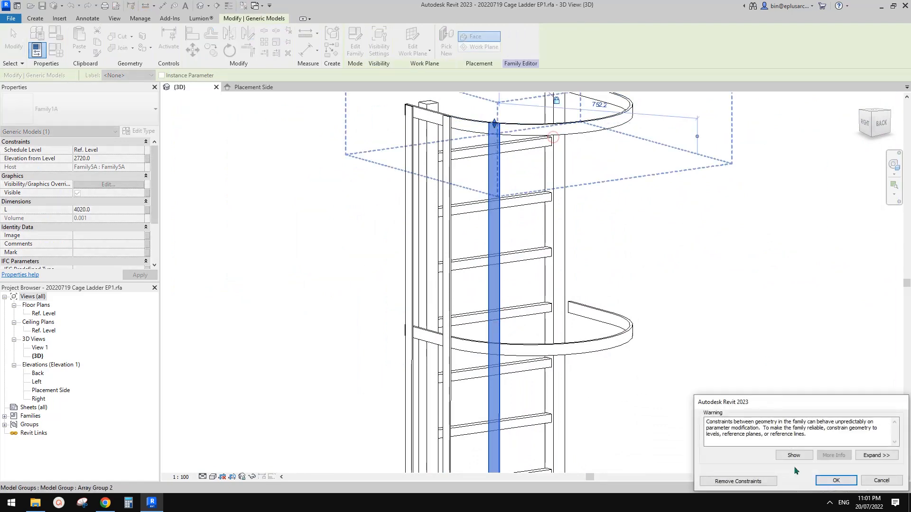
{"action": "left_click", "coordinate": [836, 481]}
Stretch the fourth flat bar, still 760 mm long, to the top hoop at L 4020 mm and lock its alignment.
{"action": "scroll", "coordinate": [650, 351], "scroll_direction": "down", "scroll_amount": 3}
{"action": "middle_click_drag", "start_coordinate": [650, 352], "coordinate": [553, 275], "text": "shift"}
{"action": "left_click", "coordinate": [542, 439]}
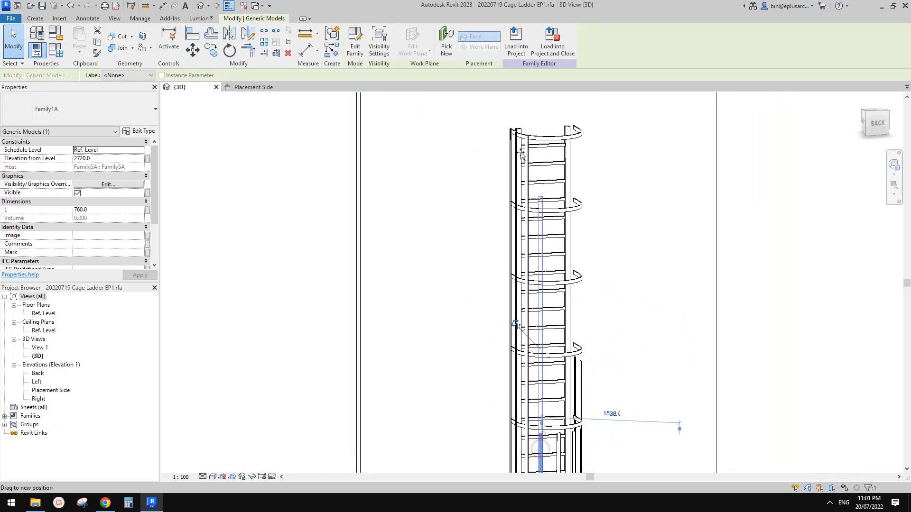
{"action": "left_click_drag", "start_coordinate": [541, 134], "coordinate": [541, 133]}
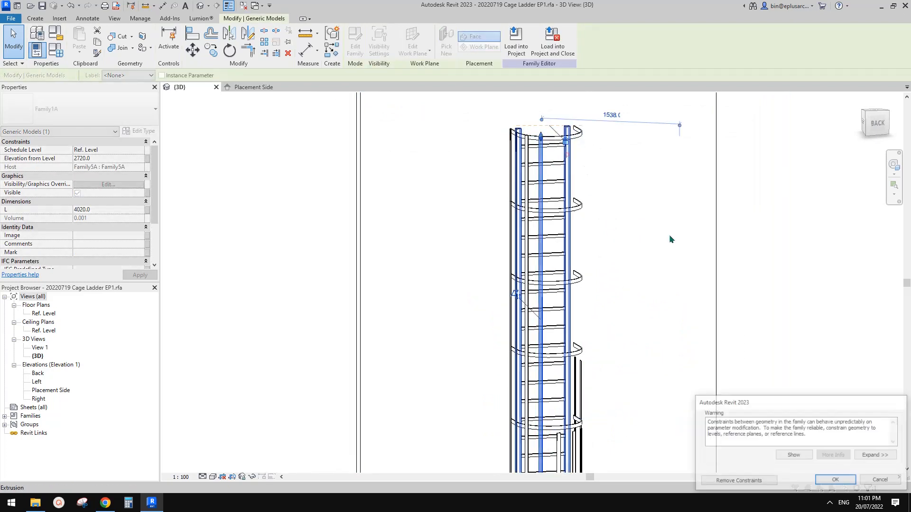
{"action": "left_click", "coordinate": [834, 481]}
{"action": "middle_click_drag", "start_coordinate": [589, 422], "coordinate": [585, 359]}
{"action": "key", "text": "Escape"}
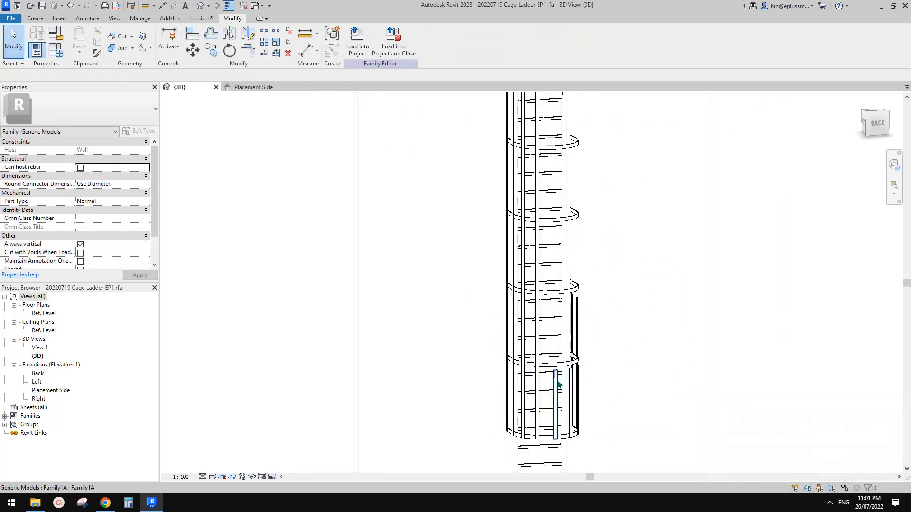
Stretch the fifth flat bar in stages up to the top hoop, L 4020 mm, and lock its upper end.
{"action": "left_click", "coordinate": [556, 379]}
{"action": "left_click_drag", "start_coordinate": [557, 201], "coordinate": [556, 146]}
{"action": "middle_click_drag", "start_coordinate": [633, 221], "coordinate": [574, 240], "text": "shift"}
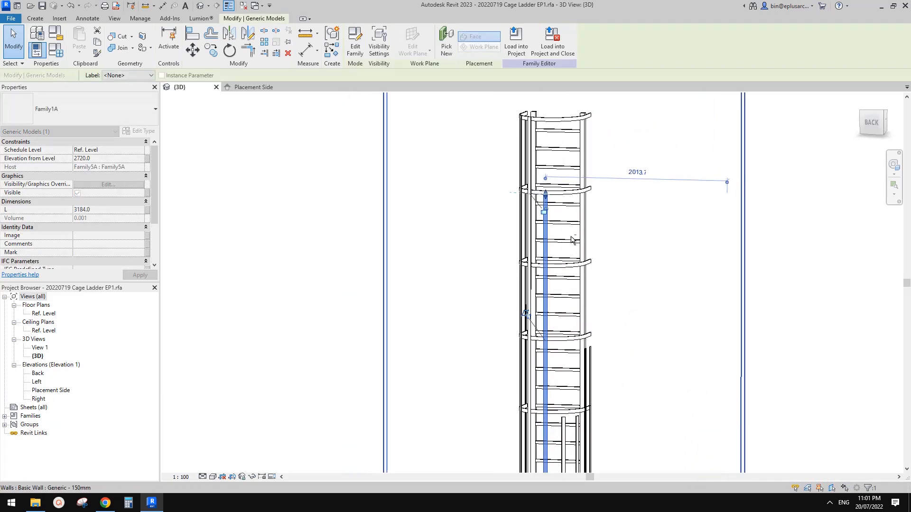
{"action": "scroll", "coordinate": [546, 190], "scroll_direction": "up", "scroll_amount": 1}
{"action": "left_click_drag", "start_coordinate": [548, 194], "coordinate": [549, 115]}
{"action": "middle_click_drag", "start_coordinate": [563, 151], "coordinate": [579, 208]}
{"action": "scroll", "coordinate": [560, 166], "scroll_direction": "up", "scroll_amount": 1}
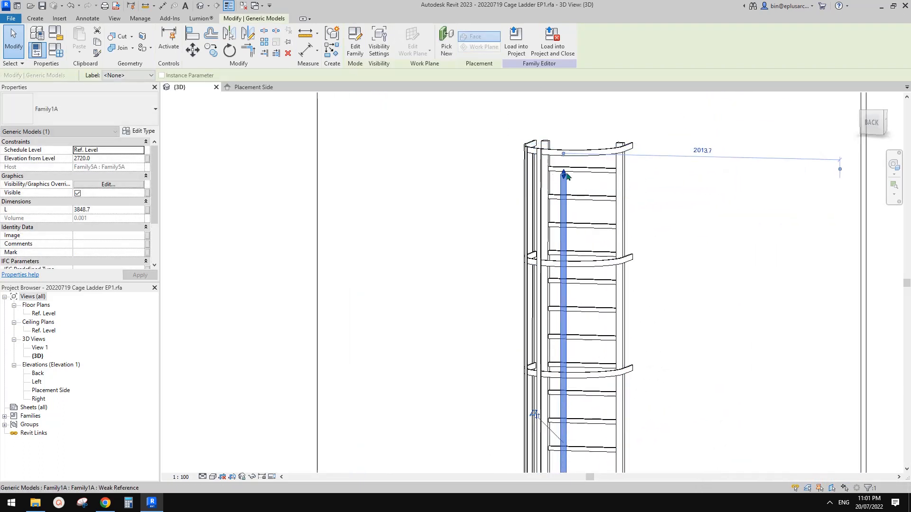
{"action": "left_click_drag", "start_coordinate": [563, 153], "coordinate": [617, 171]}
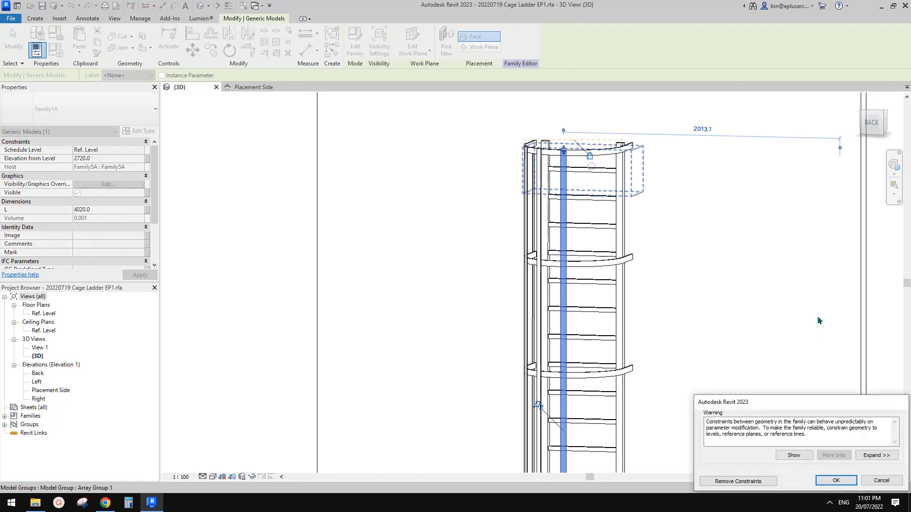
{"action": "left_click", "coordinate": [832, 483]}
{"action": "scroll", "coordinate": [666, 318], "scroll_direction": "down", "scroll_amount": 1}
{"action": "middle_click_drag", "start_coordinate": [658, 357], "coordinate": [636, 235]}
{"action": "key", "text": "Escape"}
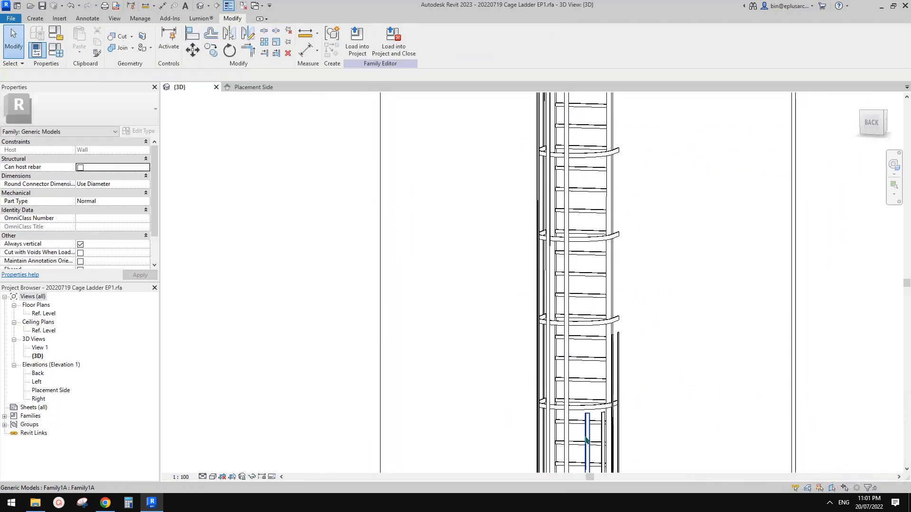
Stretch the sixth flat bar up to the top hoop, L 4020 mm, and lock its upper end there.
{"action": "left_click", "coordinate": [586, 437]}
{"action": "left_click_drag", "start_coordinate": [596, 157], "coordinate": [597, 125]}
{"action": "scroll", "coordinate": [597, 125], "scroll_direction": "up", "scroll_amount": 2}
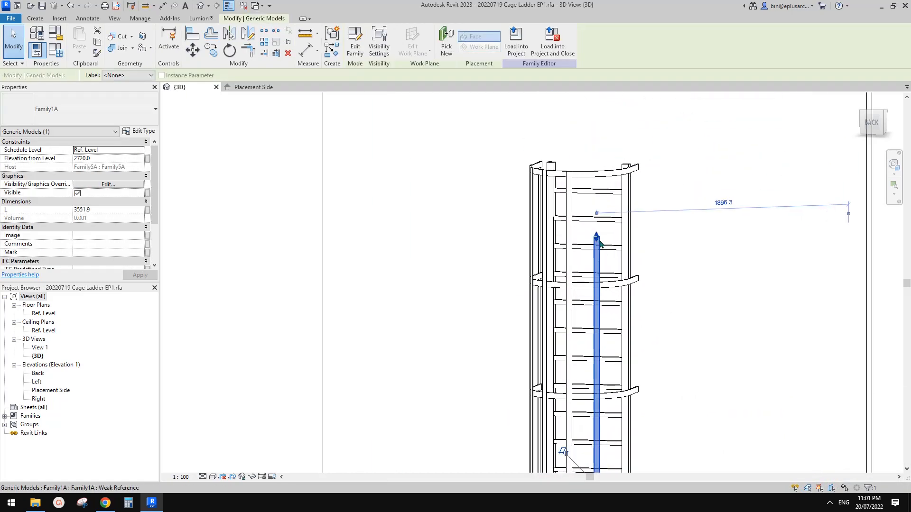
{"action": "left_click_drag", "start_coordinate": [594, 191], "coordinate": [597, 174]}
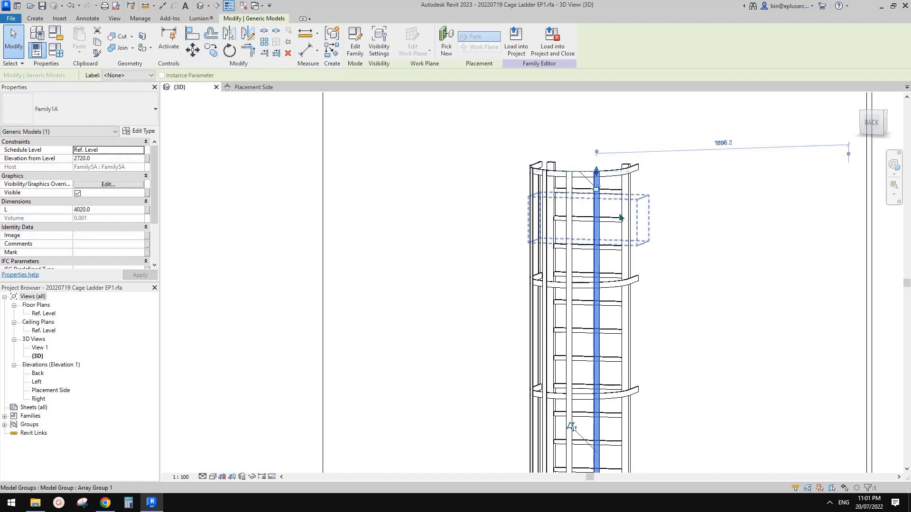
{"action": "scroll", "coordinate": [716, 375], "scroll_direction": "up", "scroll_amount": 1}
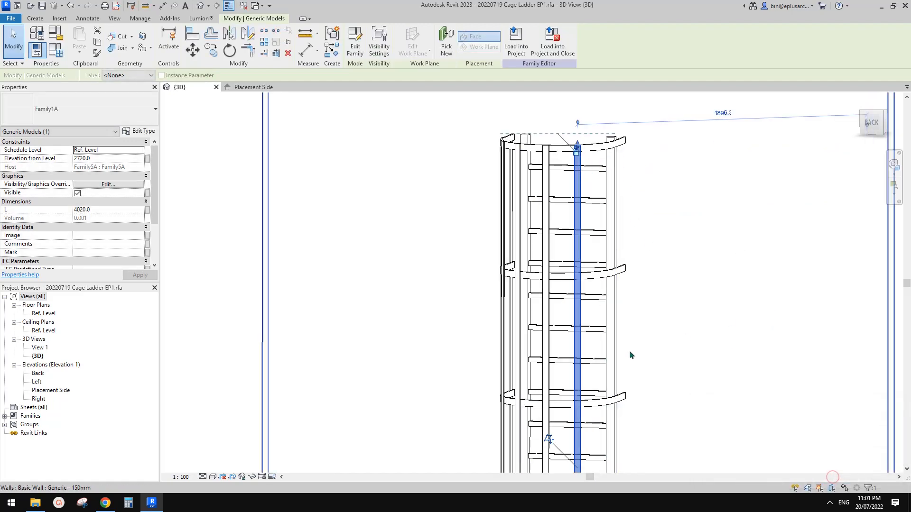
Stretch the seventh flat bar, still about 760 mm long, to the top hoop at L 4020 mm and lock its alignment.
{"action": "scroll", "coordinate": [638, 354], "scroll_direction": "down", "scroll_amount": 6}
{"action": "middle_click_drag", "start_coordinate": [651, 372], "coordinate": [616, 270]}
{"action": "middle_click_drag", "start_coordinate": [616, 271], "coordinate": [596, 327], "text": "shift"}
{"action": "left_click", "coordinate": [590, 392]}
{"action": "left_click", "coordinate": [591, 395]}
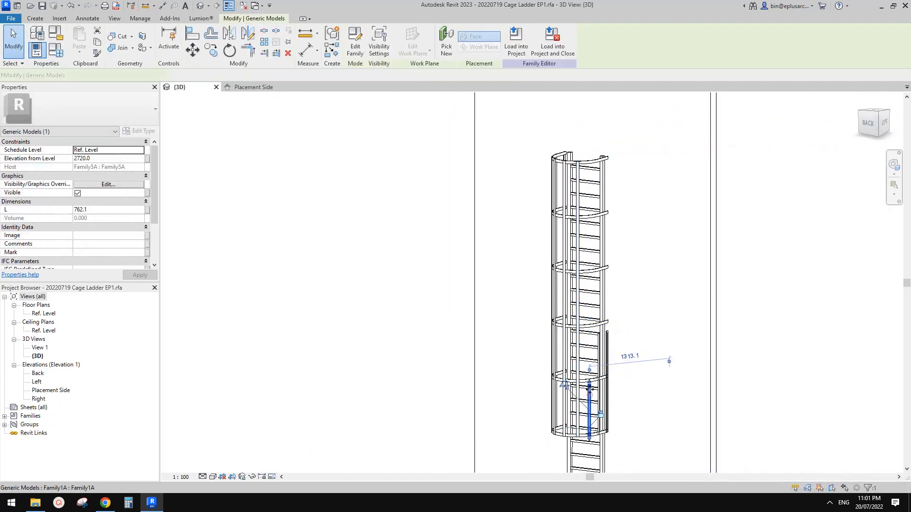
{"action": "left_click_drag", "start_coordinate": [593, 167], "coordinate": [593, 167]}
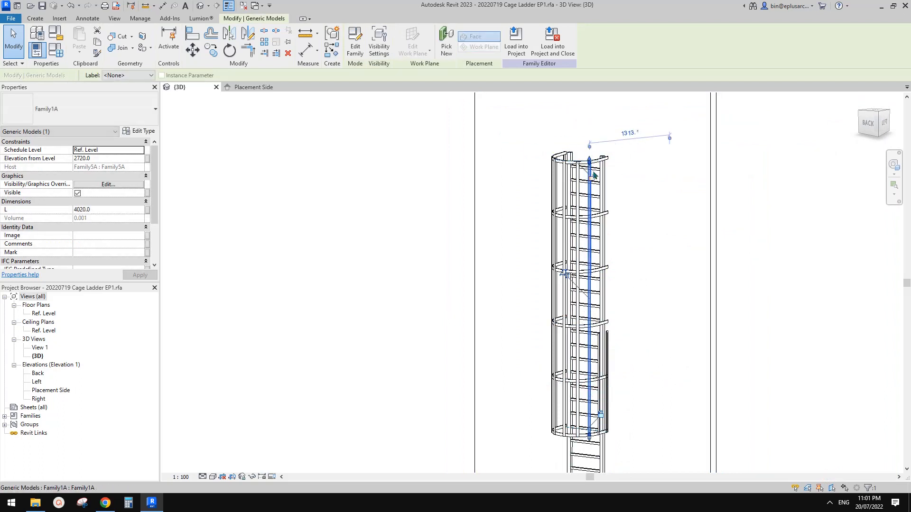
{"action": "left_click", "coordinate": [835, 480]}
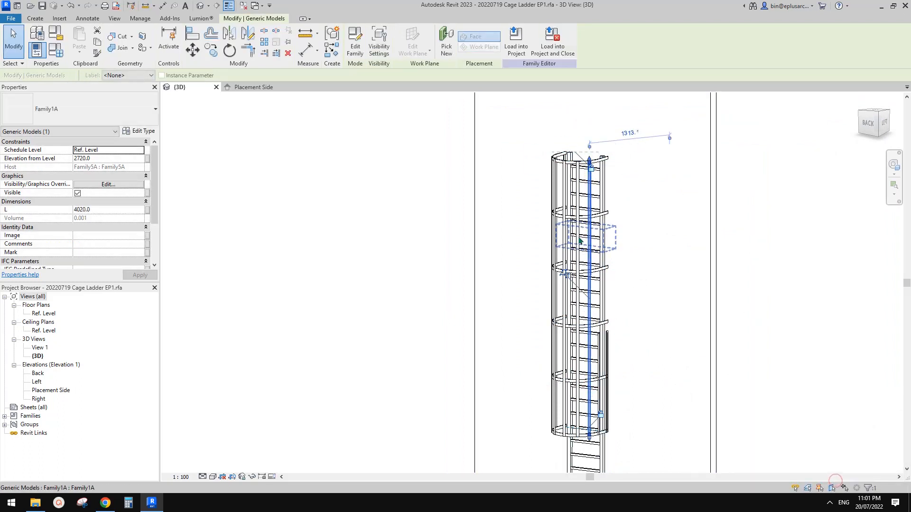
{"action": "key", "text": "ctrl+z"}
Stretch the 1480 mm flat bar beside the ladder rail to L 4020 mm and lock its upper end at the top hoop.
{"action": "left_click", "coordinate": [602, 345]}
{"action": "middle_click_drag", "start_coordinate": [605, 345], "coordinate": [591, 340], "text": "shift"}
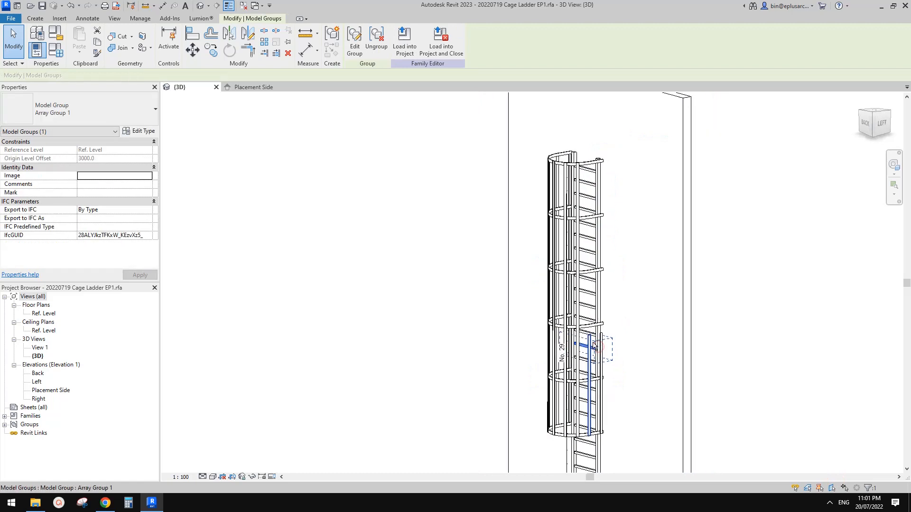
{"action": "scroll", "coordinate": [591, 340], "scroll_direction": "up", "scroll_amount": 1}
{"action": "key", "text": "Escape"}
{"action": "left_click", "coordinate": [590, 338]}
{"action": "key", "text": "Escape"}
{"action": "left_click", "coordinate": [590, 345]}
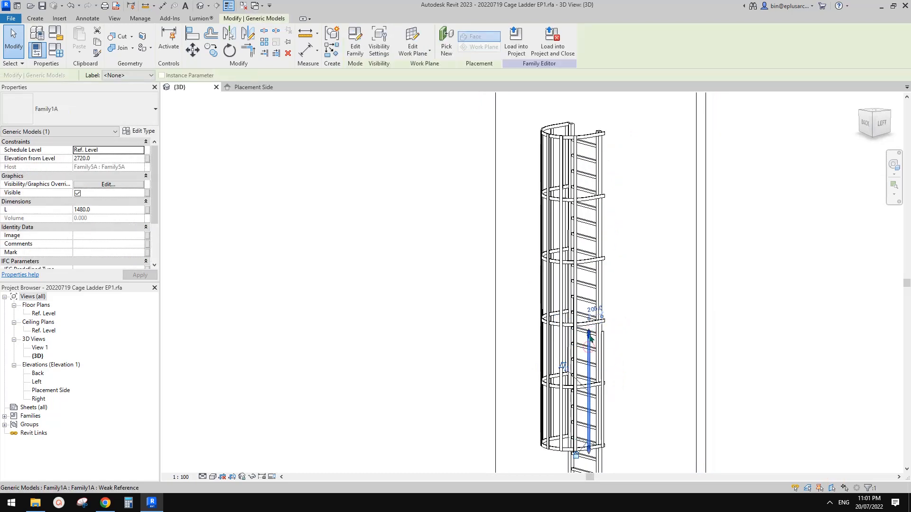
{"action": "left_click_drag", "start_coordinate": [588, 336], "coordinate": [589, 136]}
{"action": "scroll", "coordinate": [606, 133], "scroll_direction": "up", "scroll_amount": 1}
{"action": "middle_click_drag", "start_coordinate": [606, 143], "coordinate": [609, 152]}
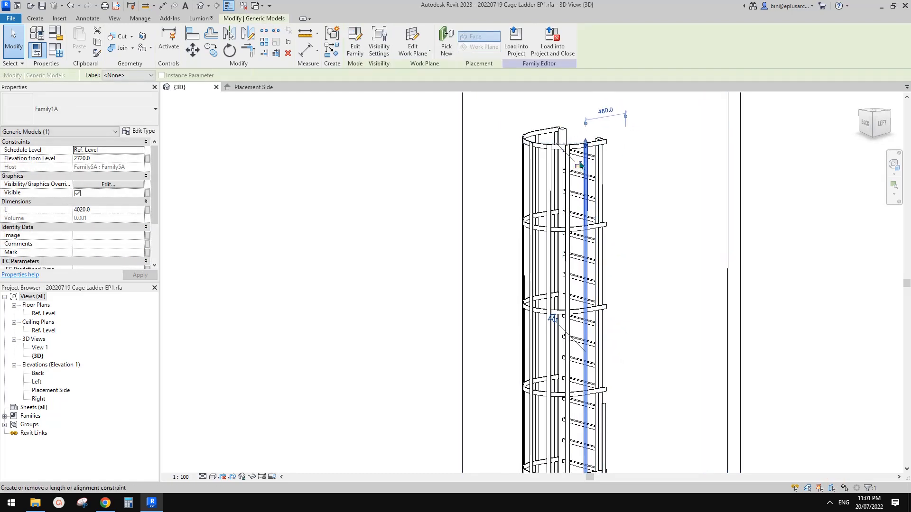
{"action": "left_click", "coordinate": [579, 162]}
{"action": "left_click", "coordinate": [835, 482]}
{"action": "key", "text": "Escape"}
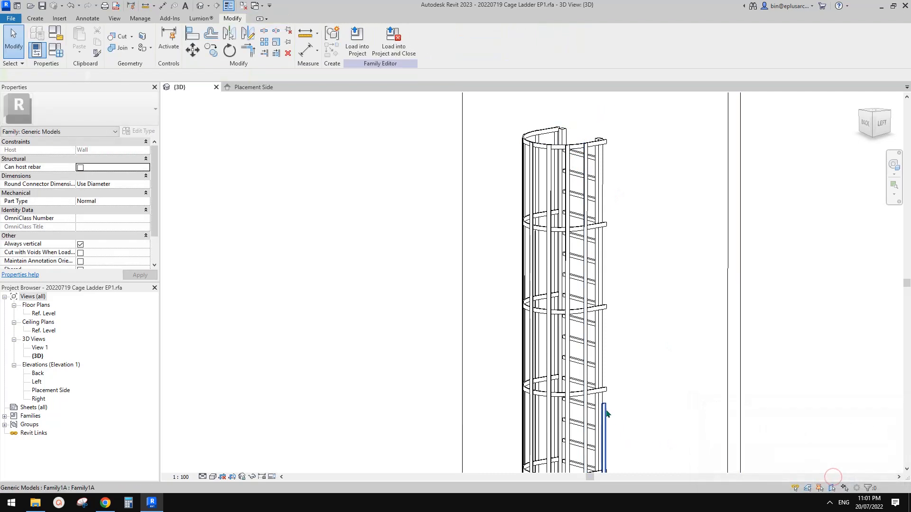
Stretch the last short flat bar, at the outer end of the hoops, to L 4020 mm and lock it there.
{"action": "left_click", "coordinate": [605, 409]}
{"action": "middle_click_drag", "start_coordinate": [612, 411], "coordinate": [614, 420]}
{"action": "left_click_drag", "start_coordinate": [603, 153], "coordinate": [604, 153]}
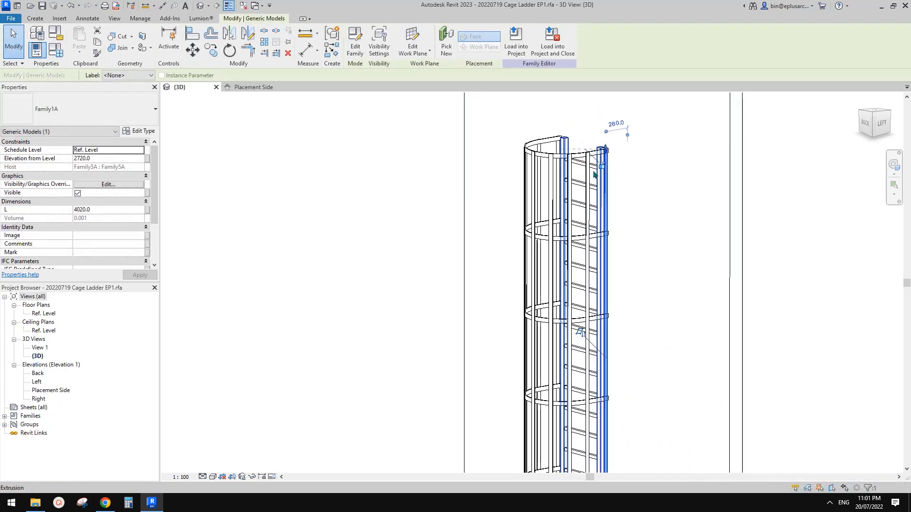
{"action": "left_click", "coordinate": [686, 257]}
Set the family type's H parameter to 5000 and W to 800, and apply the values to the ladder.
{"action": "middle_click_drag", "start_coordinate": [686, 257], "coordinate": [567, 289], "text": "shift"}
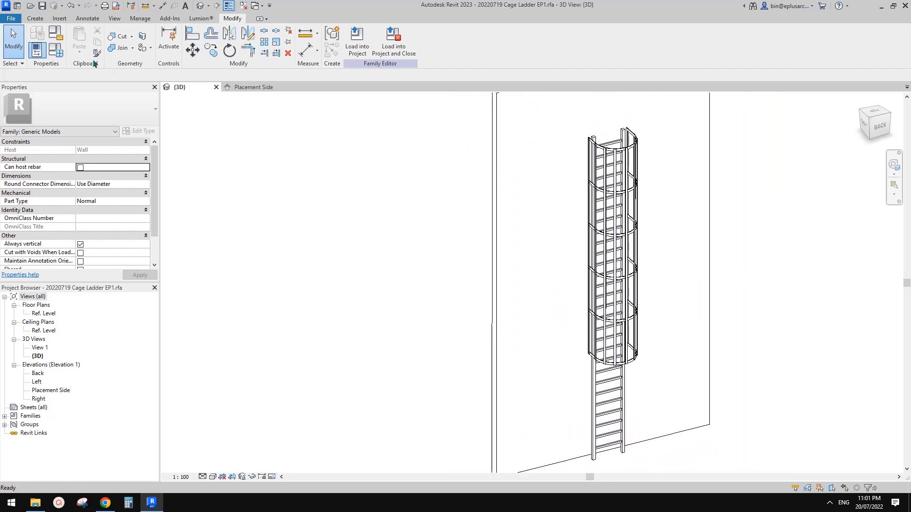
{"action": "left_click", "coordinate": [60, 54]}
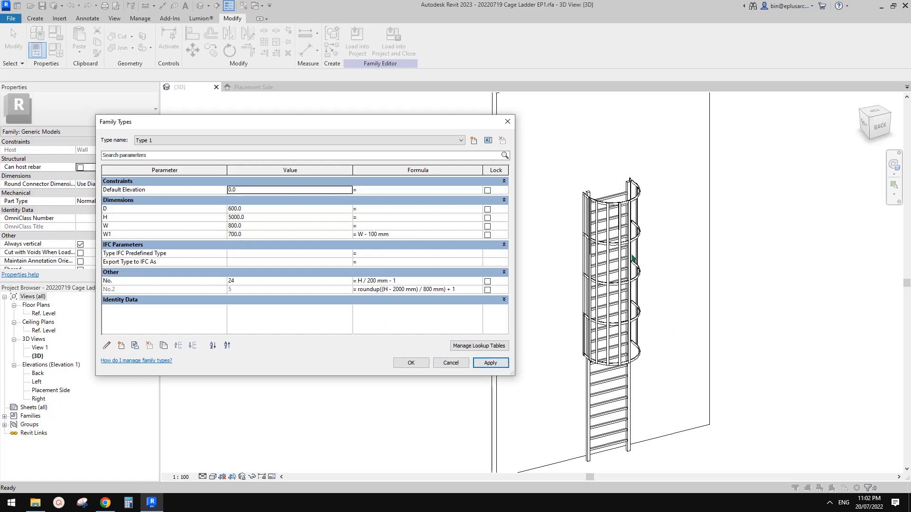
{"action": "left_click", "coordinate": [417, 364]}
Examine the resized cage ladder from several sides, checking that the flat bars meet the top and bottom hoops.
{"action": "scroll", "coordinate": [633, 346], "scroll_direction": "up", "scroll_amount": 5}
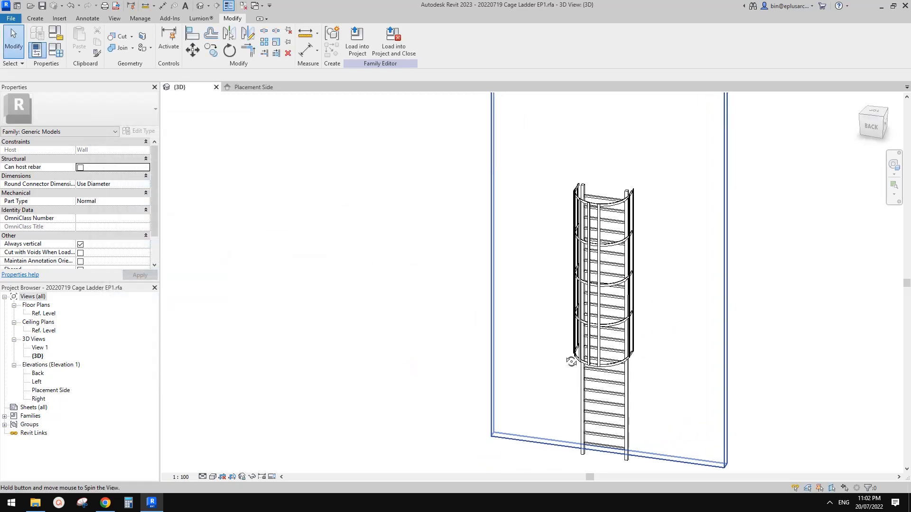
{"action": "scroll", "coordinate": [634, 351], "scroll_direction": "down", "scroll_amount": 6}
{"action": "middle_click_drag", "start_coordinate": [625, 358], "coordinate": [716, 346], "text": "shift"}
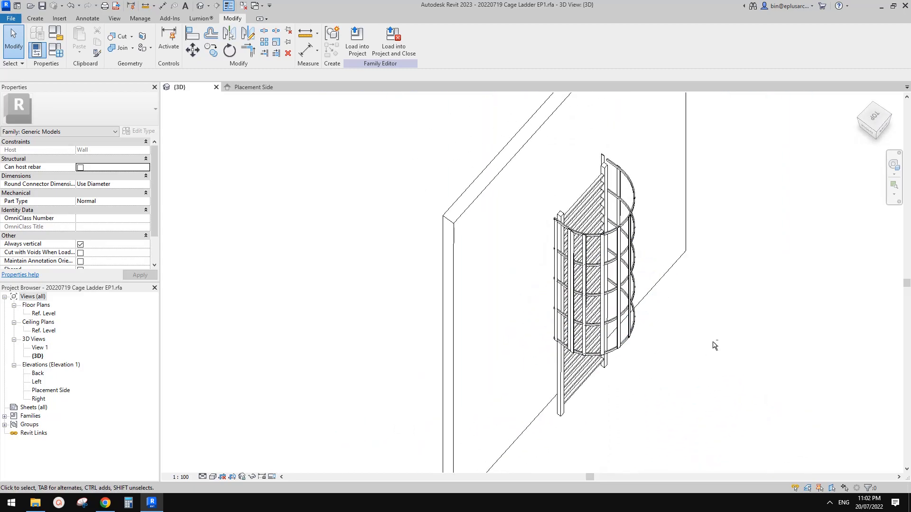
{"action": "scroll", "coordinate": [599, 245], "scroll_direction": "up", "scroll_amount": 4}
{"action": "scroll", "coordinate": [599, 244], "scroll_direction": "up", "scroll_amount": 4}
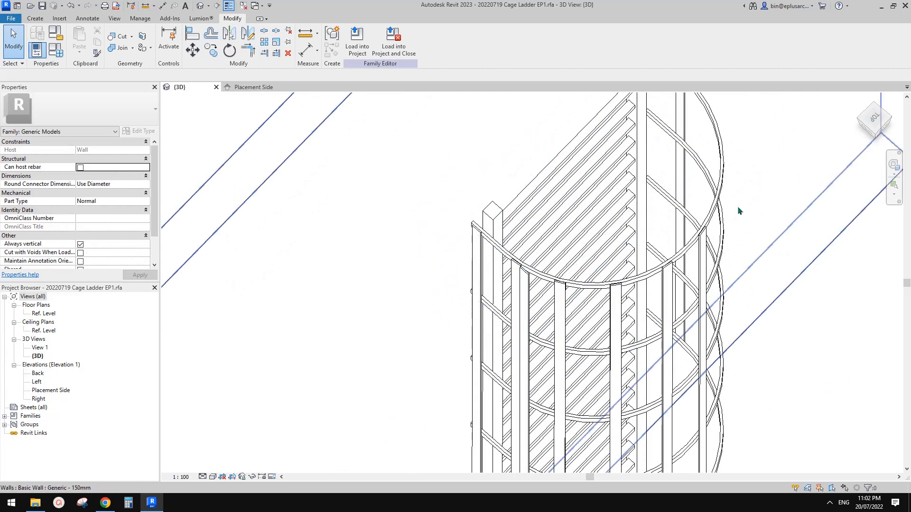
{"action": "scroll", "coordinate": [721, 192], "scroll_direction": "down", "scroll_amount": 4}
{"action": "middle_click_drag", "start_coordinate": [639, 266], "coordinate": [658, 269], "text": "shift"}
{"action": "scroll", "coordinate": [627, 259], "scroll_direction": "down", "scroll_amount": 2}
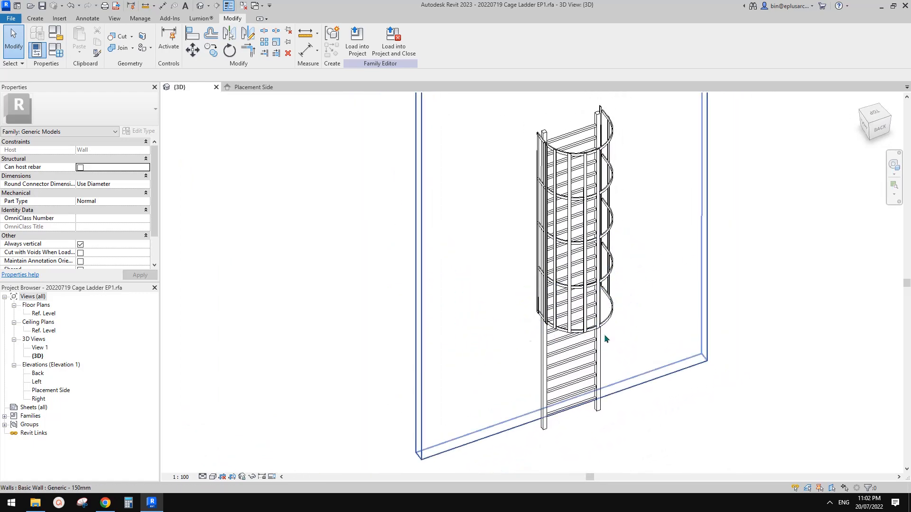
{"action": "middle_click_drag", "start_coordinate": [583, 351], "coordinate": [590, 252], "text": "shift"}
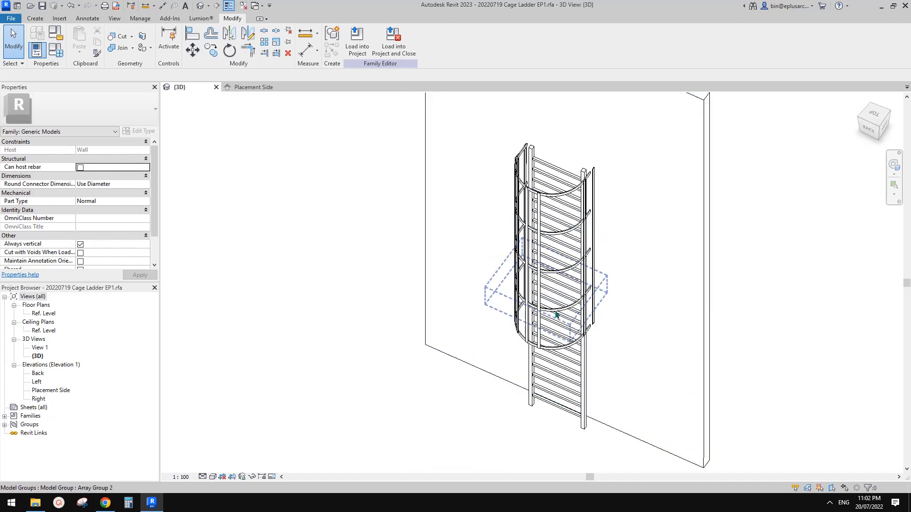
{"action": "middle_click_drag", "start_coordinate": [556, 314], "coordinate": [661, 332], "text": "shift"}
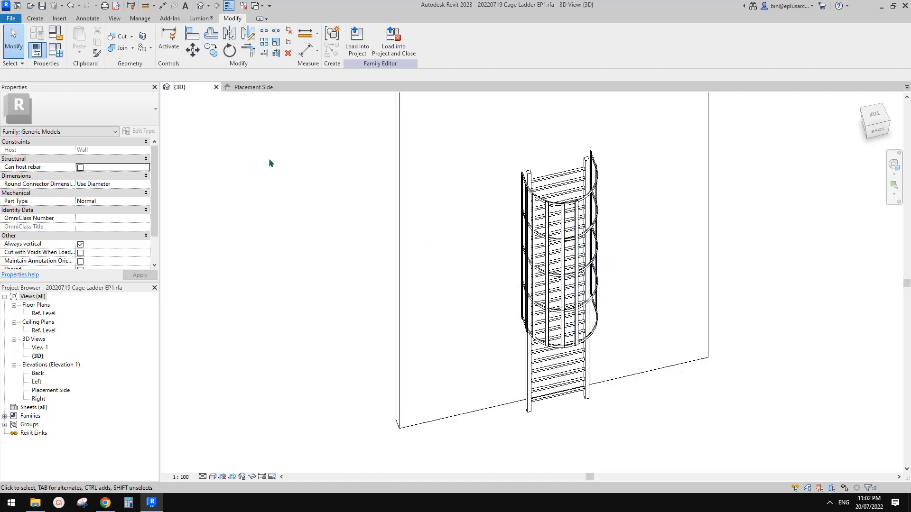
Set the family type's W parameter to 600 and D to 700, and apply the values.
{"action": "middle_click_drag", "start_coordinate": [268, 162], "coordinate": [569, 285], "text": "shift"}
{"action": "scroll", "coordinate": [593, 294], "scroll_direction": "down", "scroll_amount": 2}
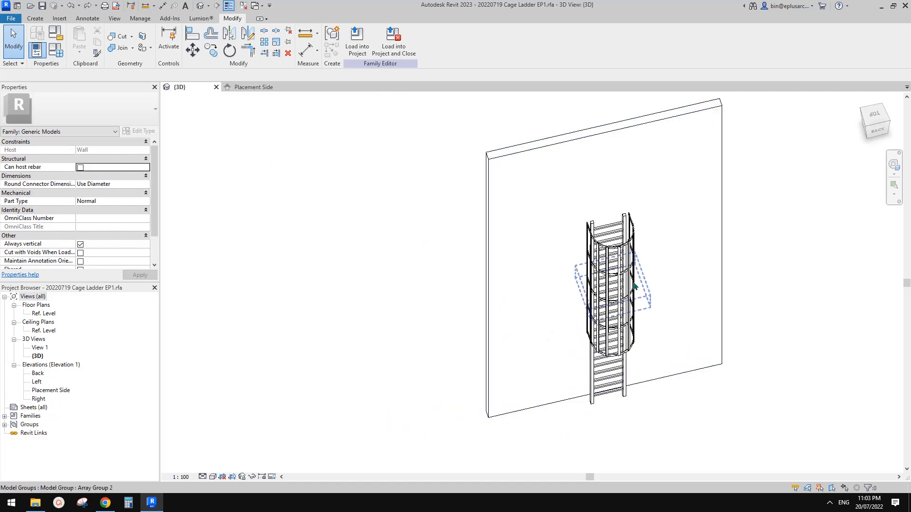
{"action": "scroll", "coordinate": [635, 286], "scroll_direction": "up", "scroll_amount": 5}
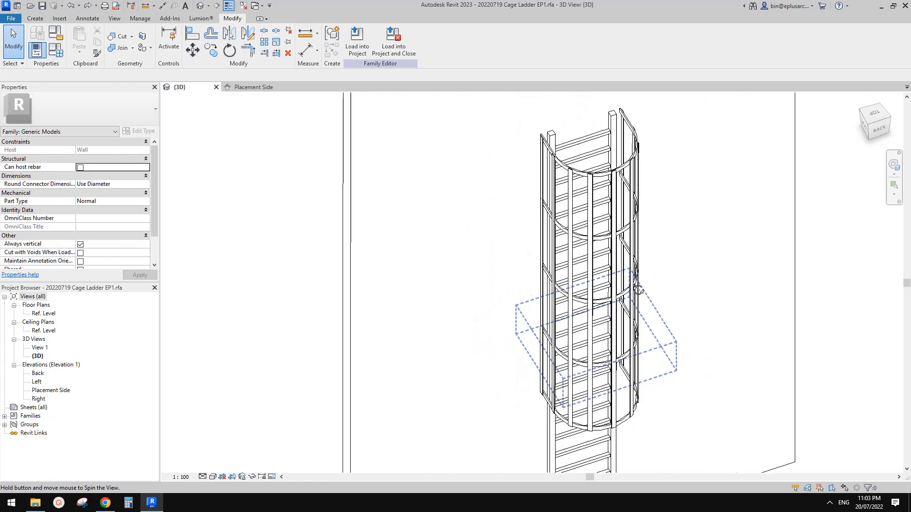
{"action": "middle_click_drag", "start_coordinate": [639, 290], "coordinate": [306, 192], "text": "shift"}
{"action": "left_click", "coordinate": [55, 48]}
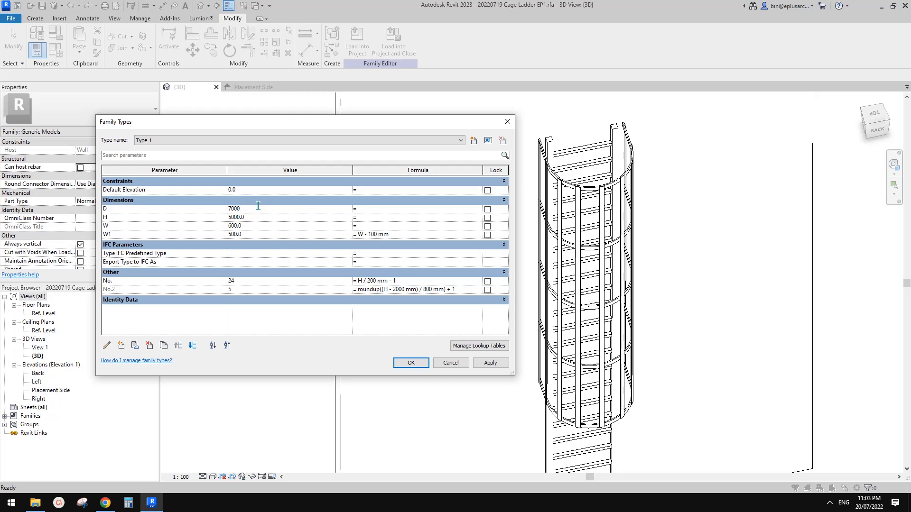
{"action": "left_click", "coordinate": [498, 364]}
{"action": "left_click", "coordinate": [410, 363]}
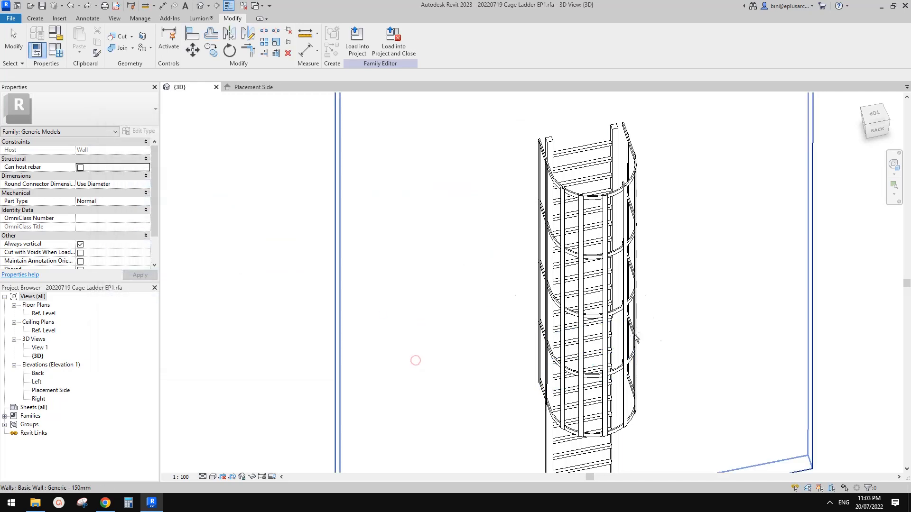
Examine the cage from above and from the side, and review the family type parameters without changing them.
{"action": "middle_click_drag", "start_coordinate": [537, 302], "coordinate": [628, 216], "text": "shift"}
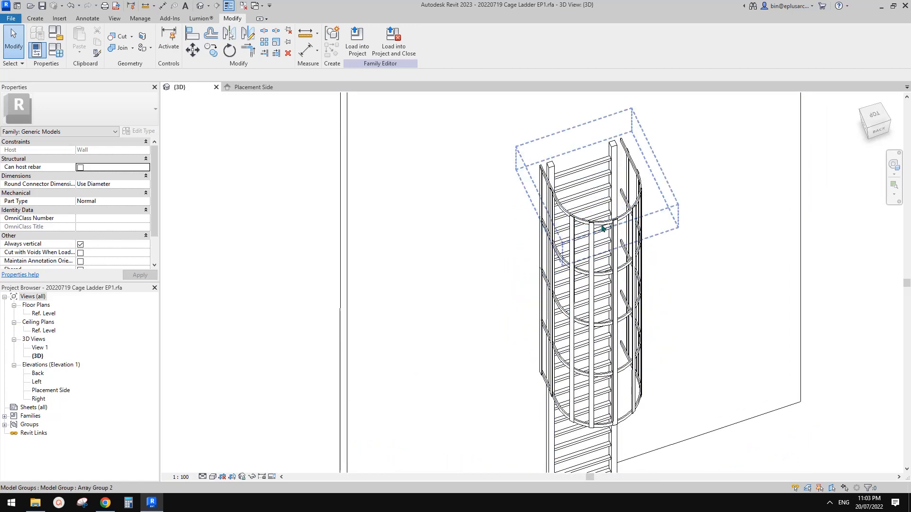
{"action": "mouse_move", "coordinate": [614, 290]}
{"action": "middle_mouse_down", "text": "shift"}
{"action": "mouse_move", "coordinate": [632, 182]}
{"action": "mouse_move", "coordinate": [611, 283]}
{"action": "middle_mouse_up", "text": "shift"}
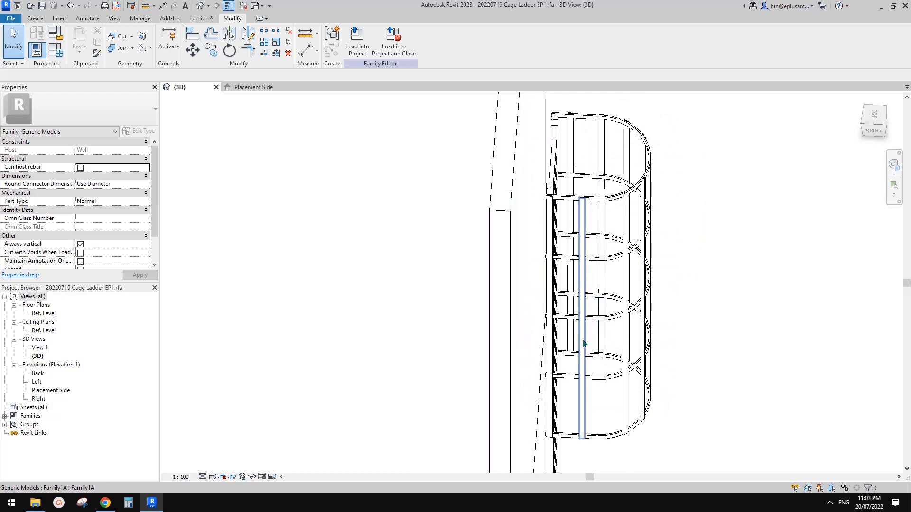
{"action": "middle_click_drag", "start_coordinate": [585, 343], "coordinate": [587, 254], "text": "shift"}
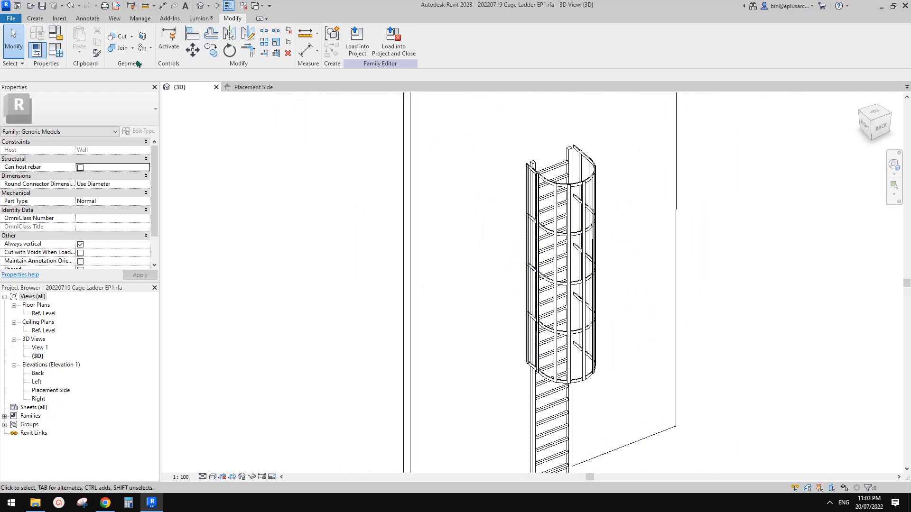
{"action": "left_click", "coordinate": [53, 51]}
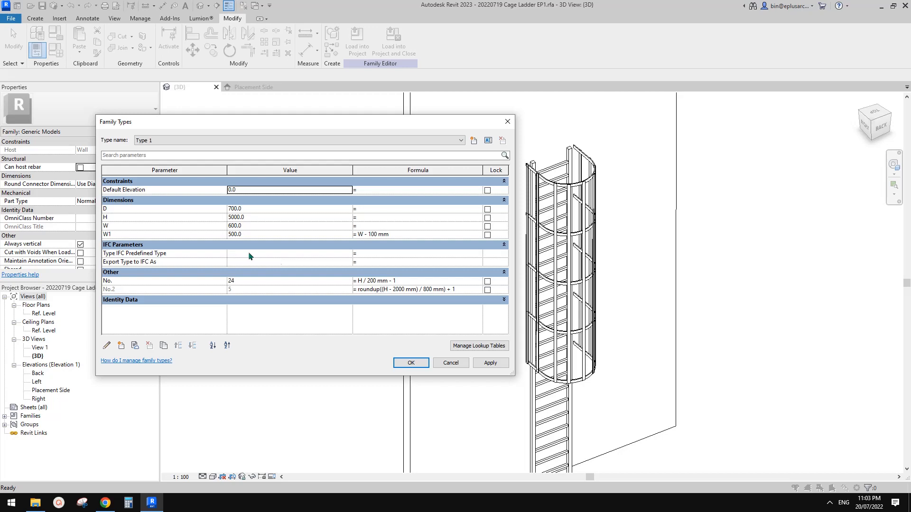
{"action": "key", "text": "Escape"}
Inspect the flat bars, hoops and ladder rails of the finished cage ladder close up and as a whole.
{"action": "middle_click_drag", "start_coordinate": [587, 284], "coordinate": [532, 339], "text": "shift"}
{"action": "scroll", "coordinate": [533, 339], "scroll_direction": "up", "scroll_amount": 5}
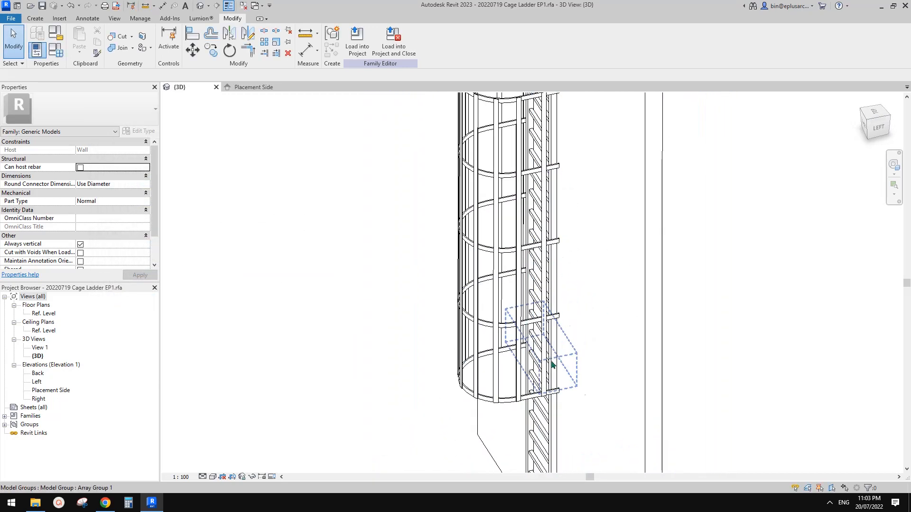
{"action": "middle_click_drag", "start_coordinate": [578, 286], "coordinate": [604, 221], "text": "shift"}
{"action": "left_click", "coordinate": [530, 206]}
{"action": "key", "text": "Escape"}
{"action": "middle_click_drag", "start_coordinate": [587, 251], "coordinate": [588, 318], "text": "shift"}
{"action": "scroll", "coordinate": [588, 318], "scroll_direction": "up", "scroll_amount": 3}
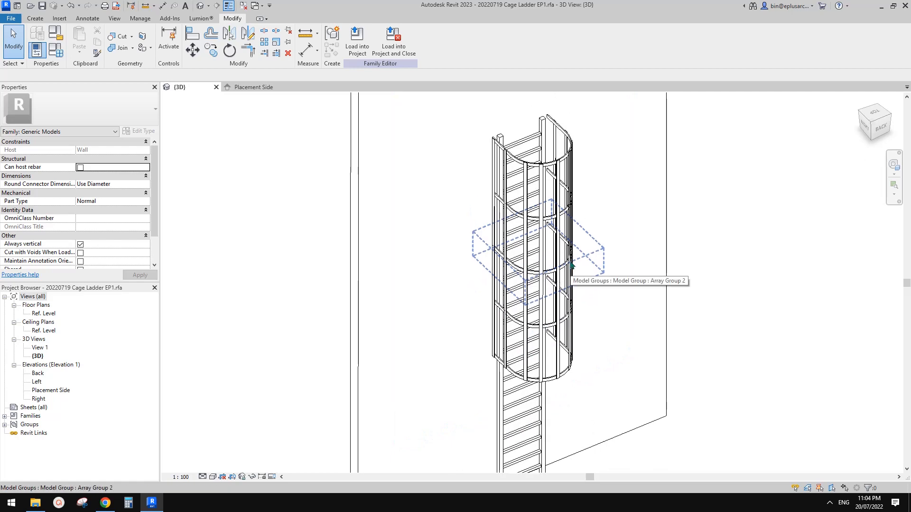
{"action": "scroll", "coordinate": [579, 238], "scroll_direction": "up", "scroll_amount": 3}
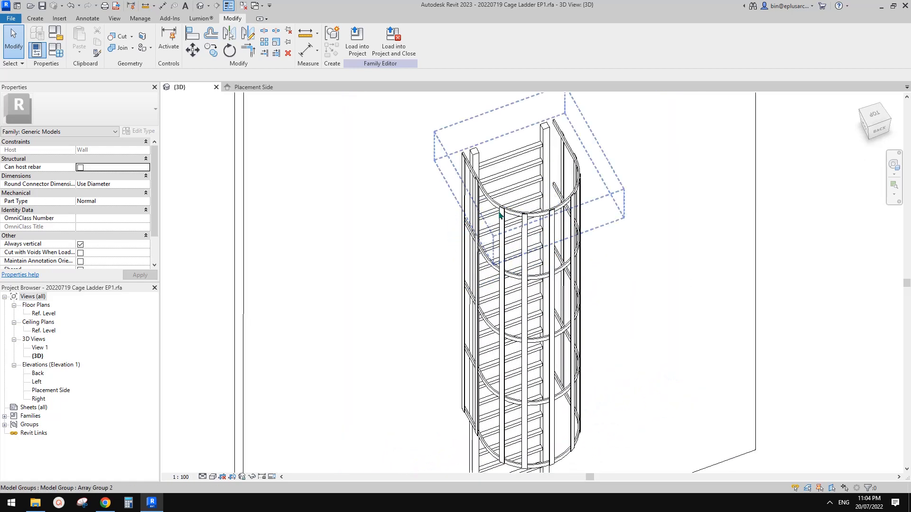
{"action": "middle_click_drag", "start_coordinate": [498, 242], "coordinate": [522, 223], "text": "shift"}
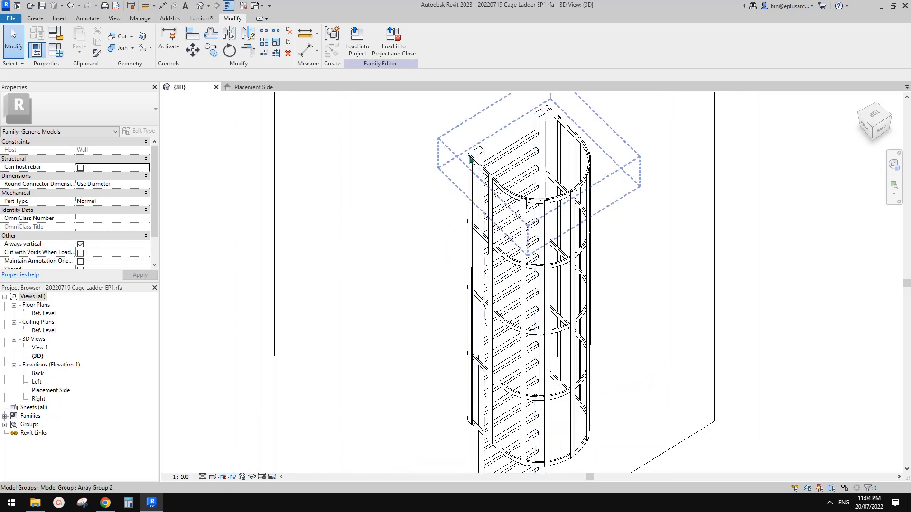
{"action": "middle_click_drag", "start_coordinate": [483, 175], "coordinate": [553, 244], "text": "shift"}
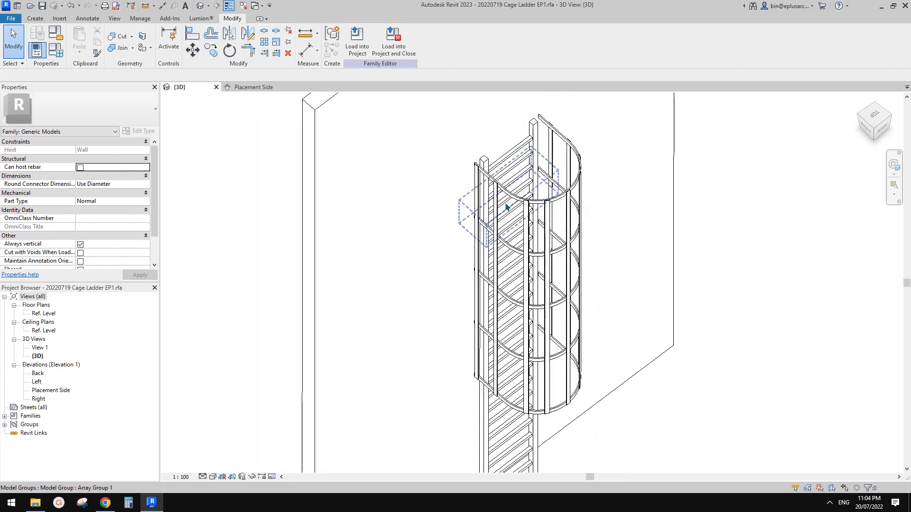
{"action": "middle_click_drag", "start_coordinate": [507, 207], "coordinate": [575, 358], "text": "shift"}
{"action": "scroll", "coordinate": [578, 334], "scroll_direction": "up", "scroll_amount": 2}
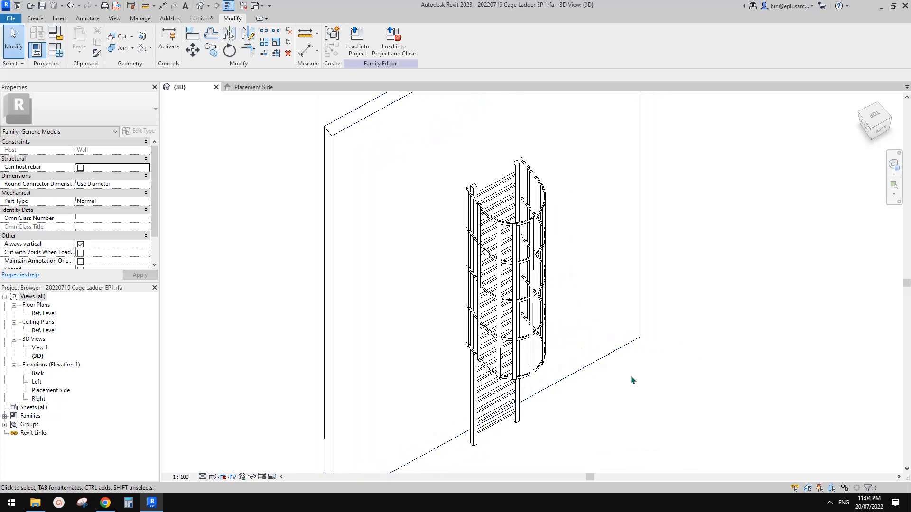
{"action": "middle_click_drag", "start_coordinate": [639, 381], "coordinate": [634, 383]}
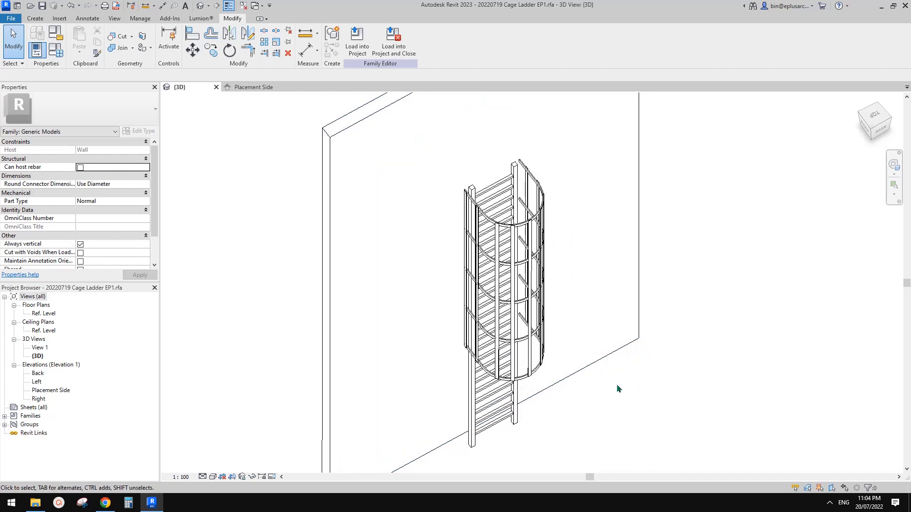